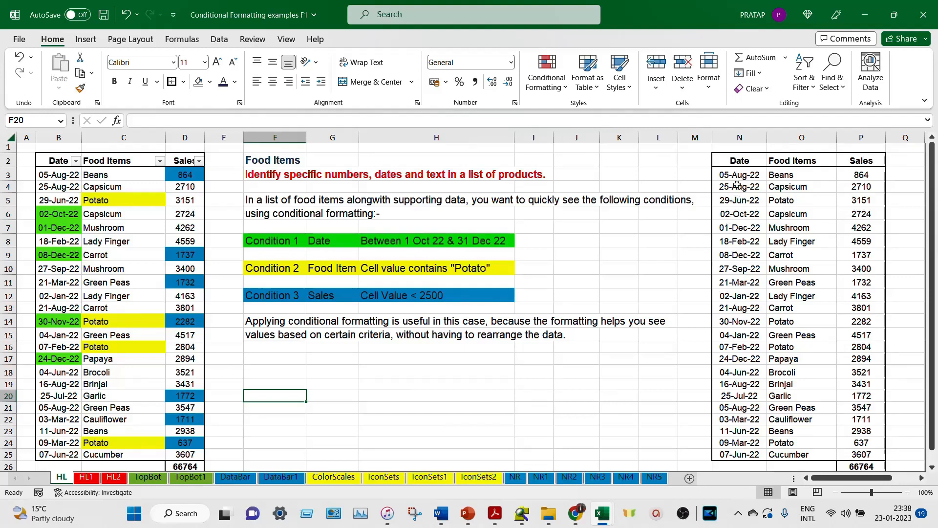
Start a Between highlight rule on the dates in N3:N25 with 1/10/22 as the lower limit
left_click_drag(738, 175, 731, 453)
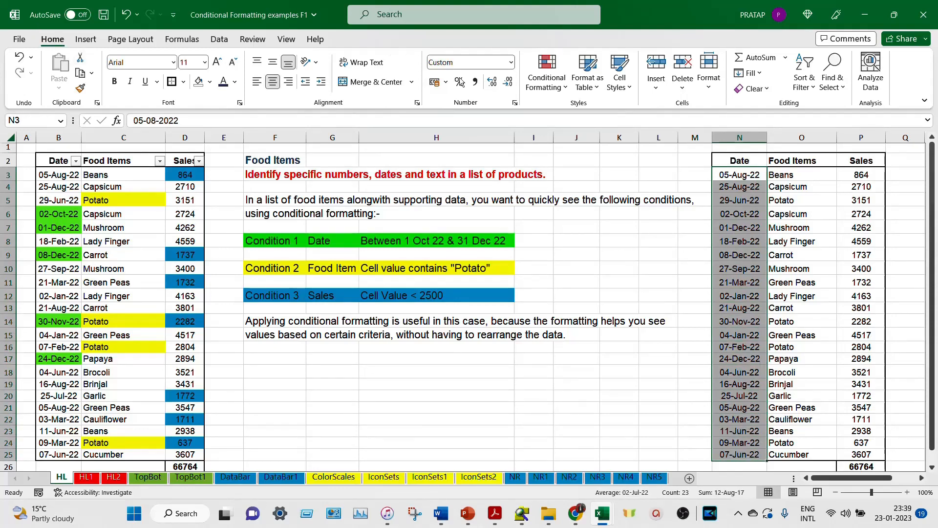
left_click(550, 92)
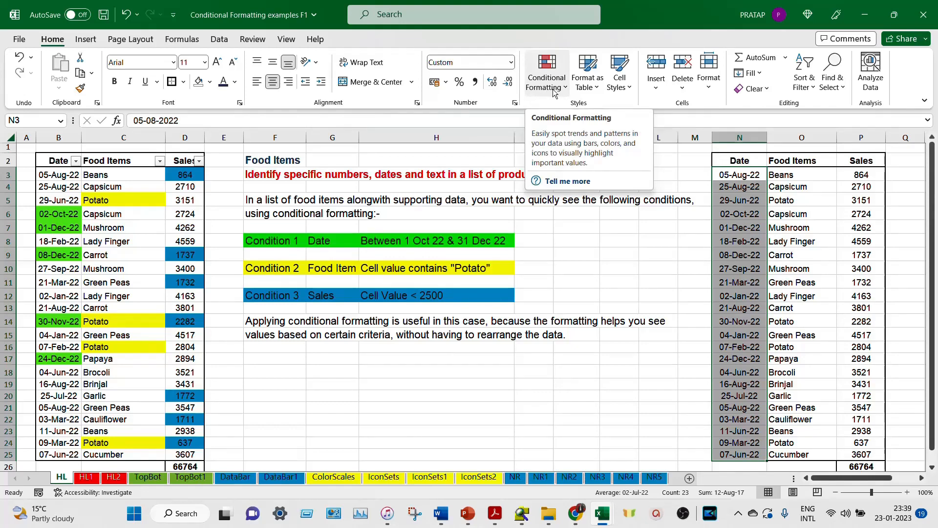
left_click(553, 92)
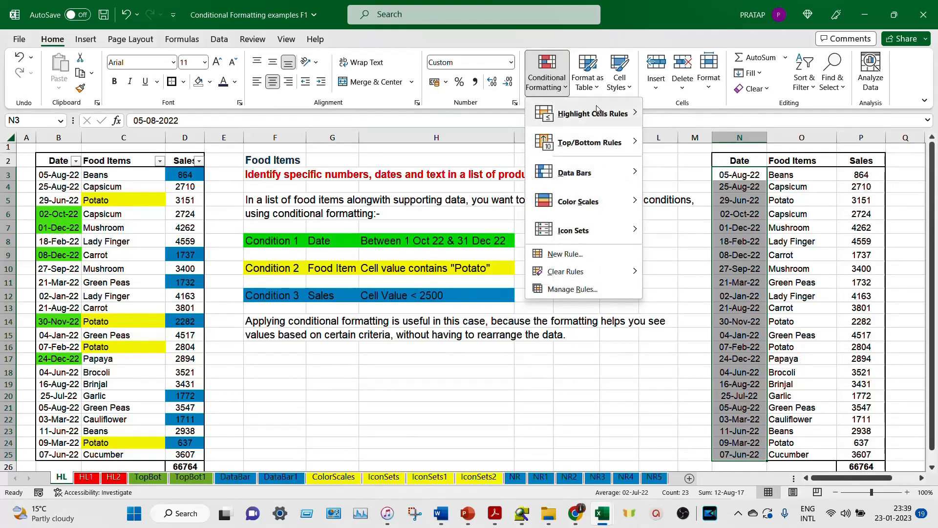
mouse_move(601, 112)
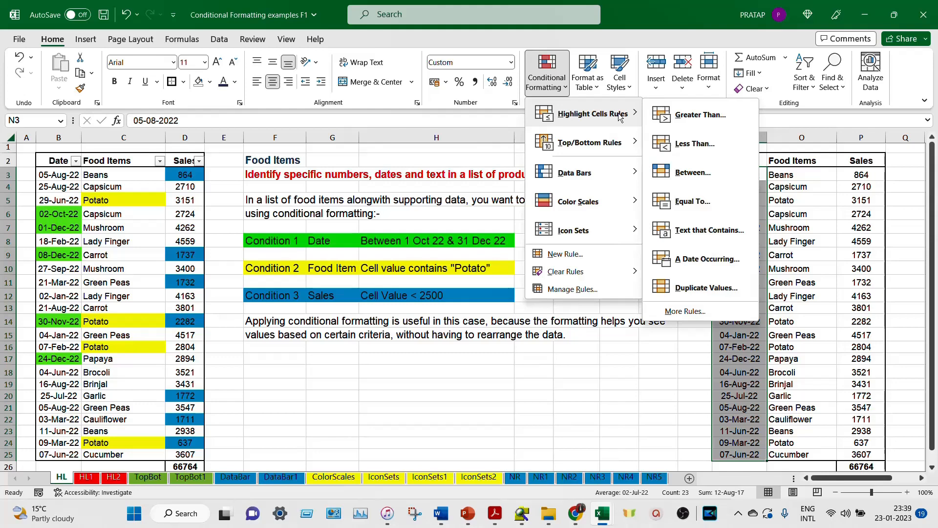
left_click(698, 174)
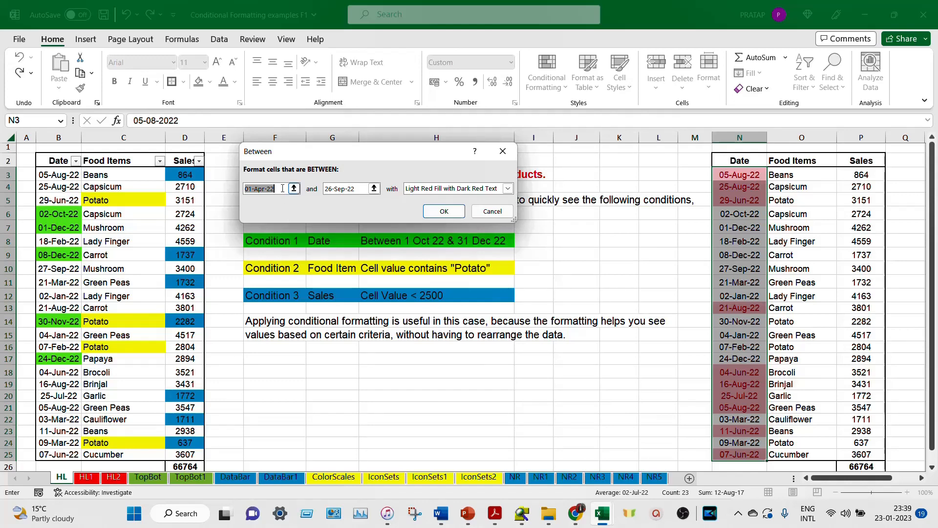
key("BackSpace")
type("1/")
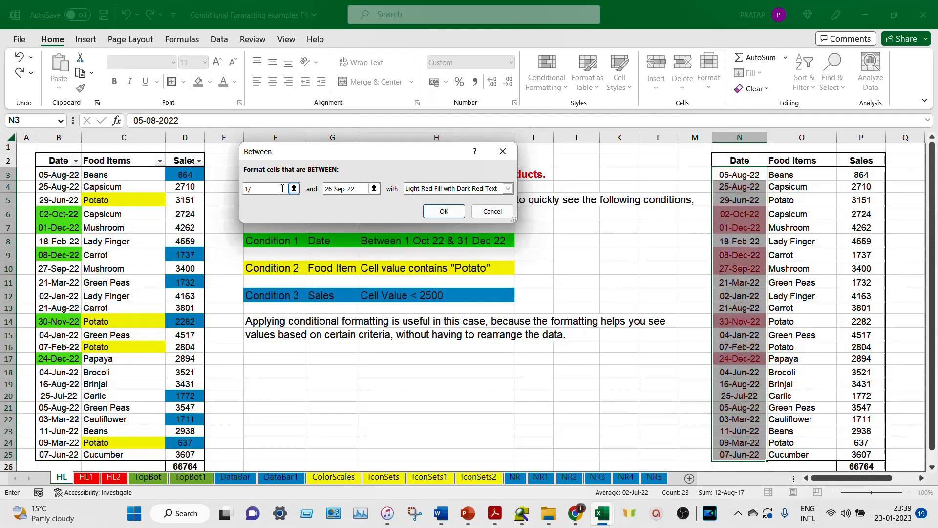
type("10/22")
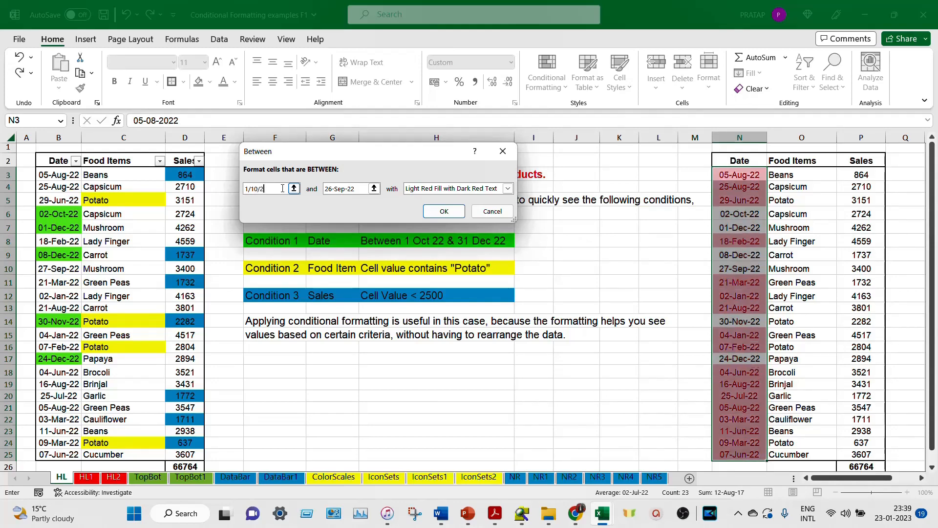
Set the upper limit of the date rule to 31/12/22
left_click(358, 188)
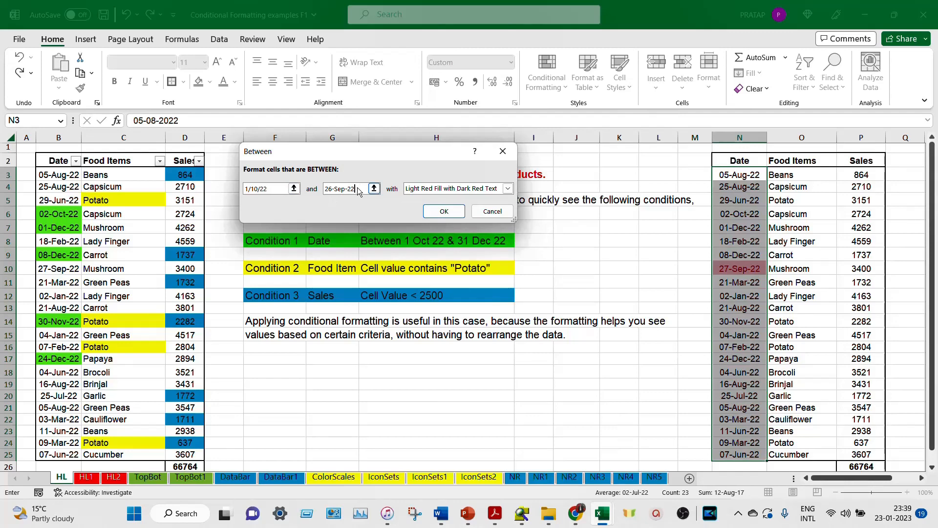
key("BackSpace")
key("BackSpace")
key("BackSpace")
key("BackSpace")
key("BackSpace")
key("BackSpace")
key("BackSpace")
key("BackSpace")
key("BackSpace")
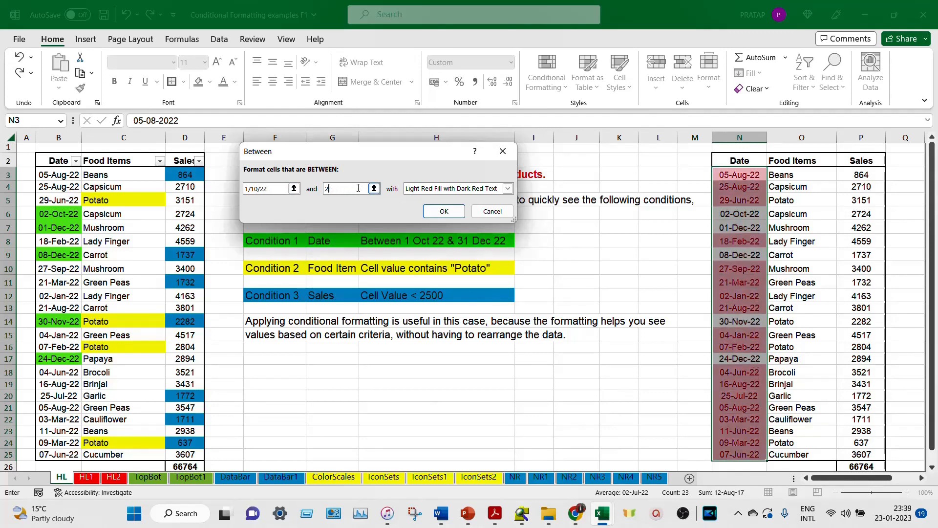
type("31/")
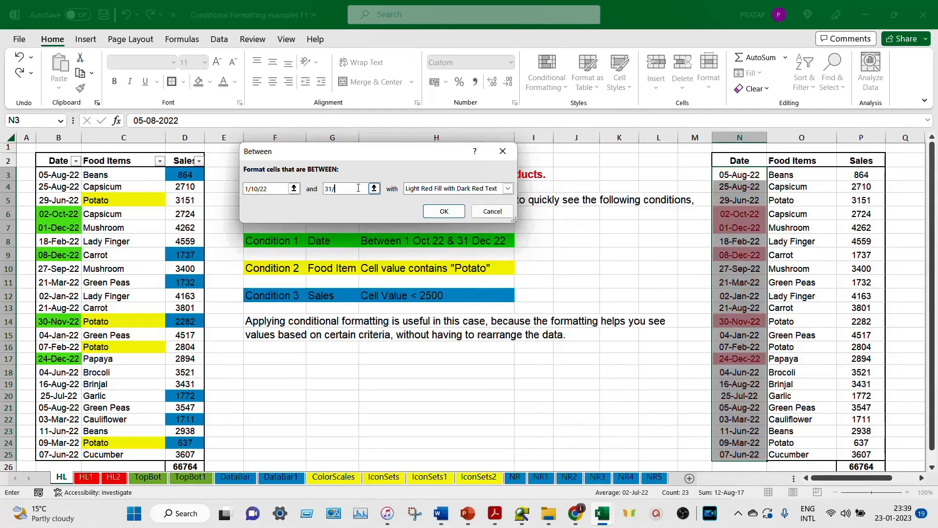
type("12/22")
Give the date rule a custom bright green fill from the standard colour palette and apply it
left_click(508, 189)
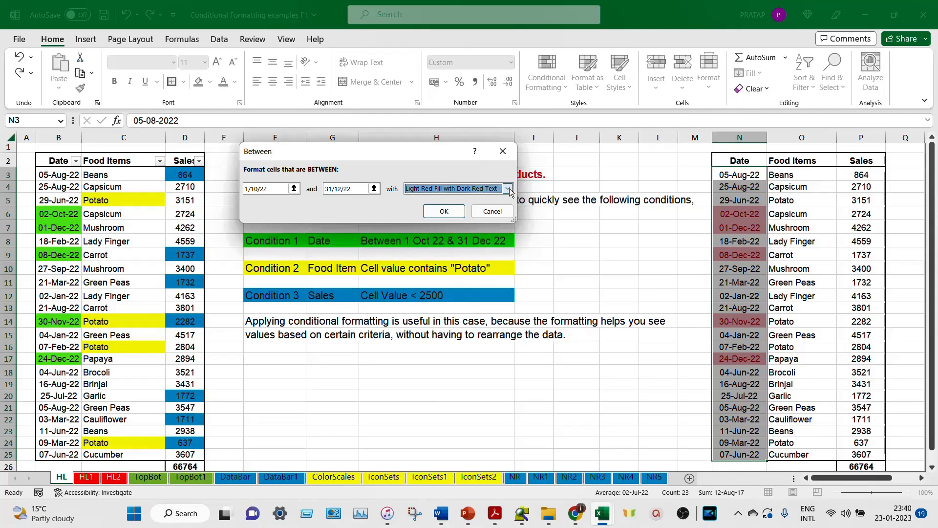
left_click(508, 189)
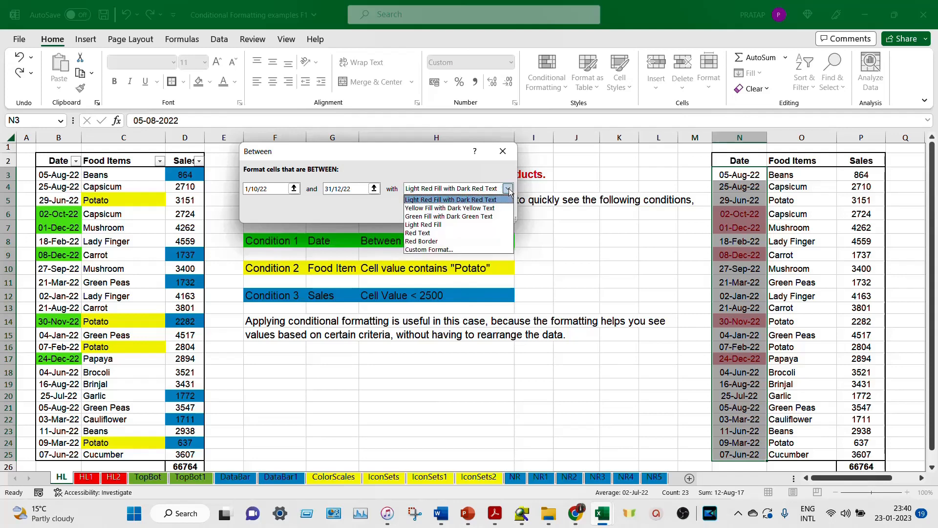
left_click(465, 249)
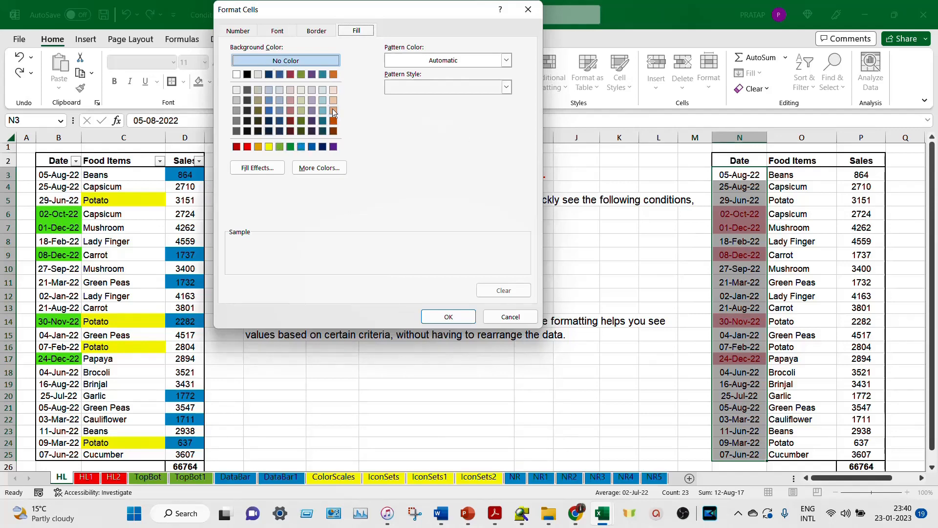
left_click(330, 168)
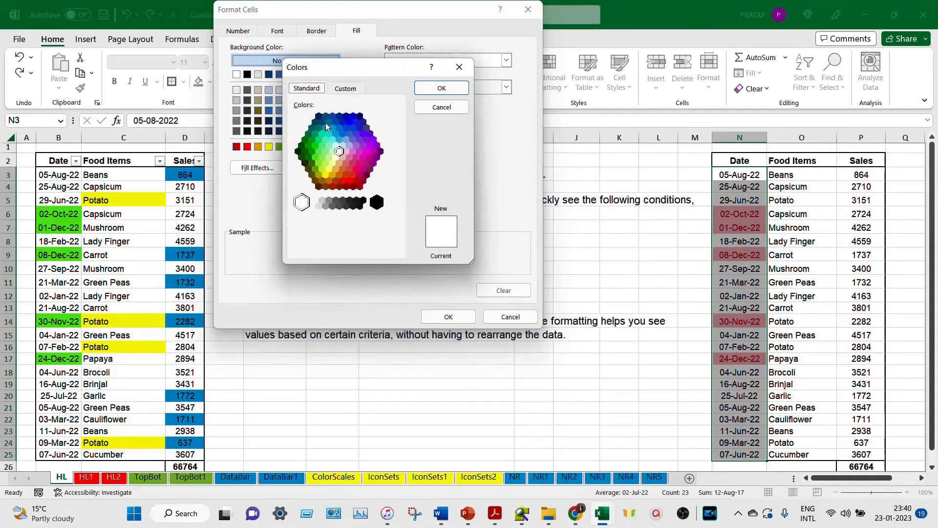
left_click(316, 157)
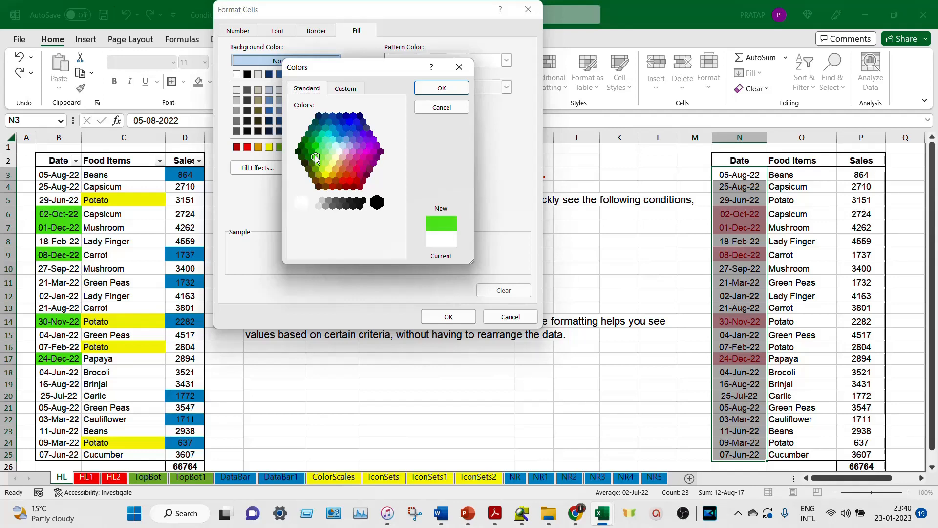
left_click(426, 89)
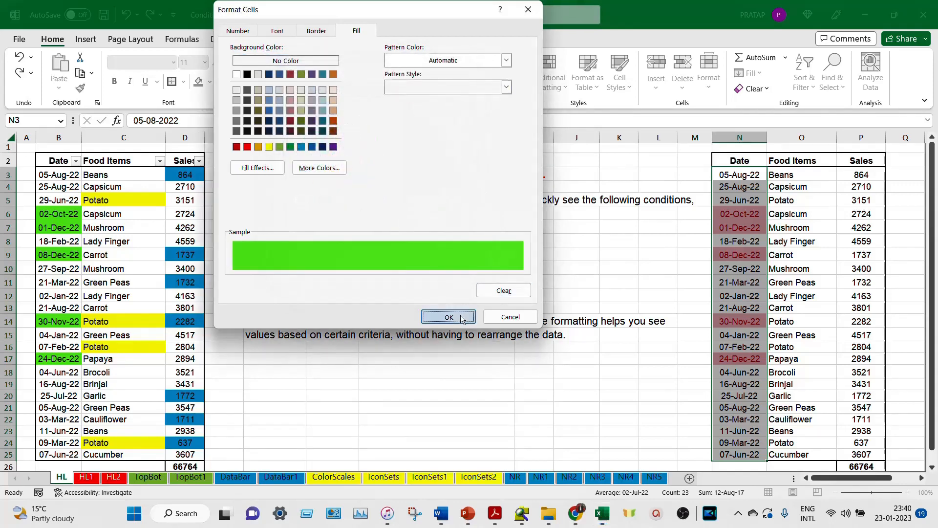
left_click(461, 316)
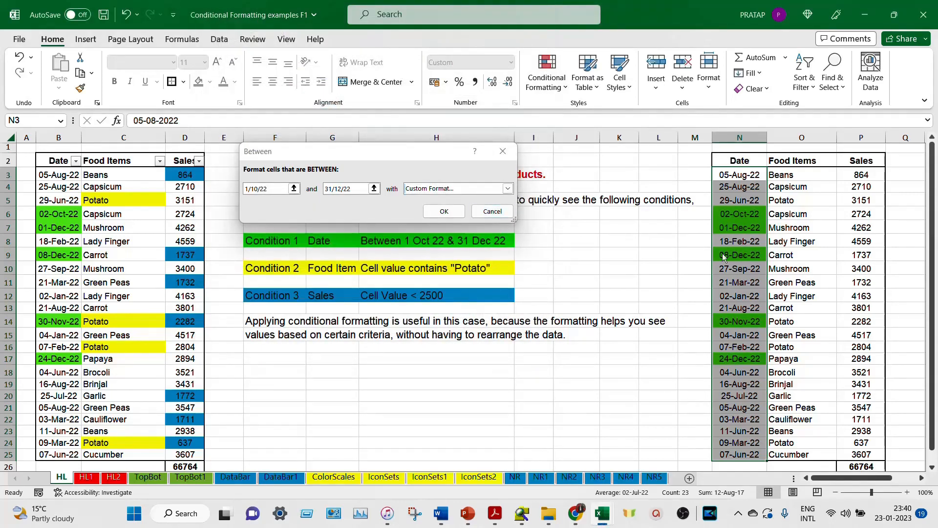
left_click(444, 211)
left_click(687, 254)
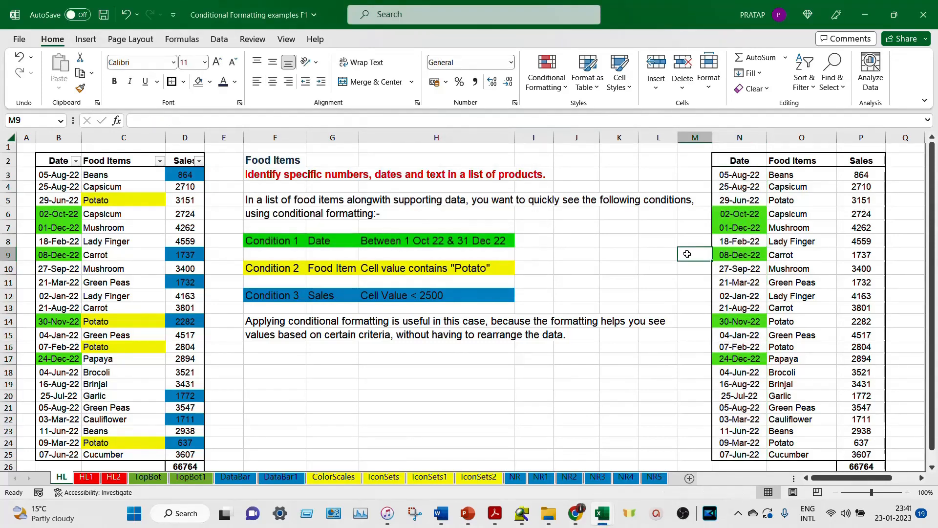
left_click(694, 383)
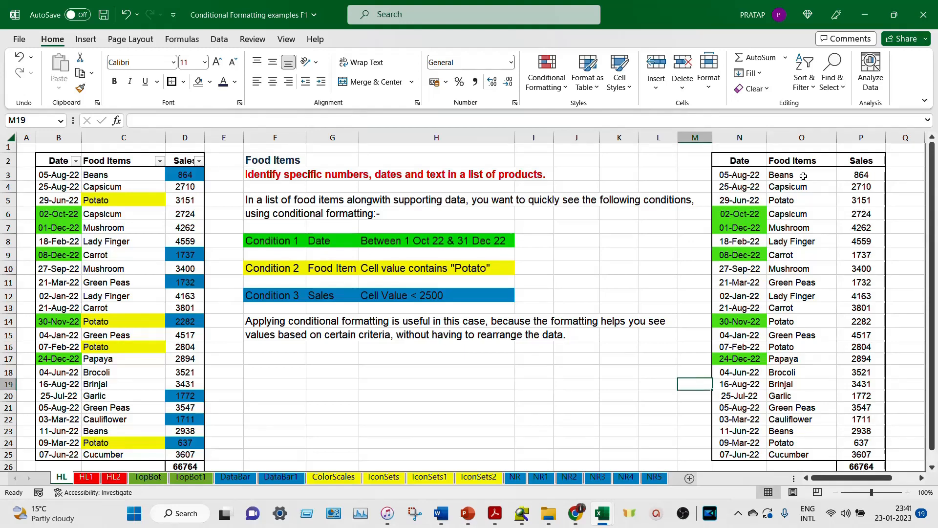
Start an Equal To highlight rule on the food items in O3:O25 for the value Potato
left_click_drag(802, 175, 782, 453)
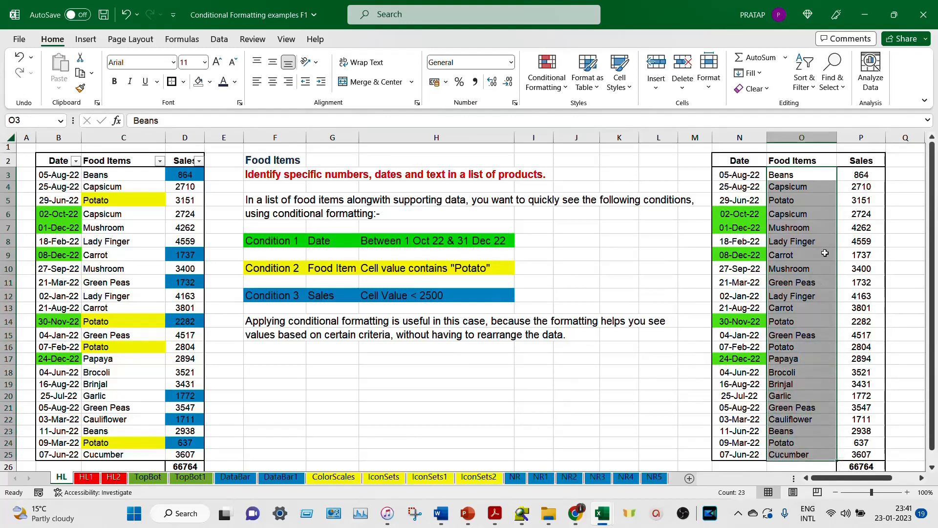
left_click(556, 88)
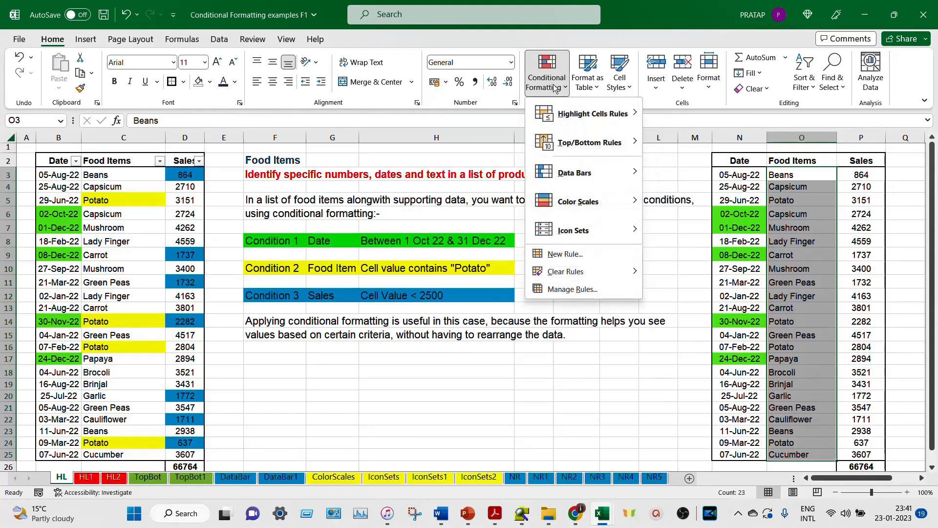
mouse_move(630, 116)
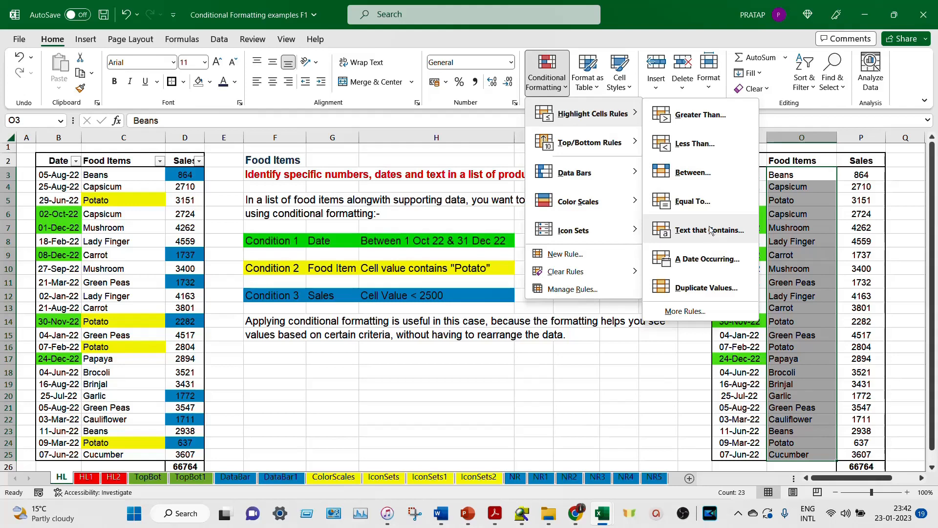
left_click(693, 201)
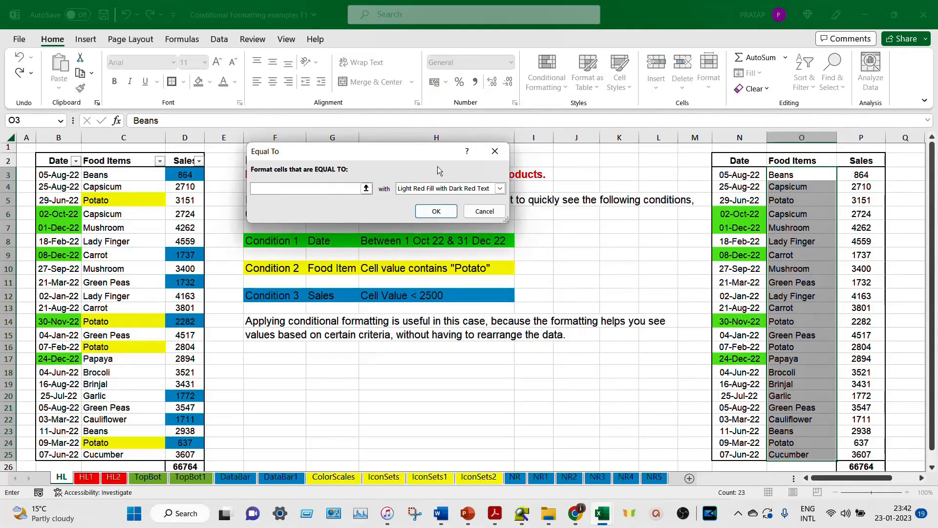
type("P")
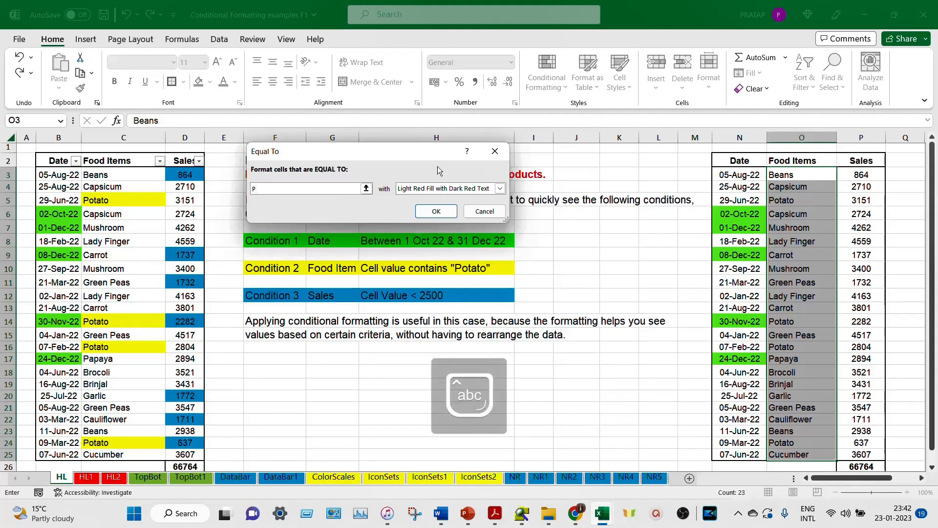
type("otato")
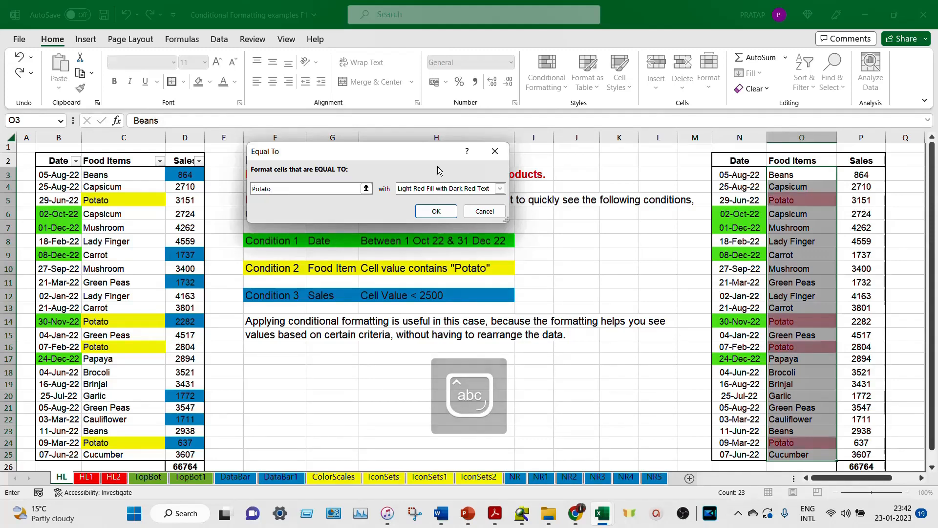
Give the Potato rule a custom yellow fill and apply it
left_click(500, 189)
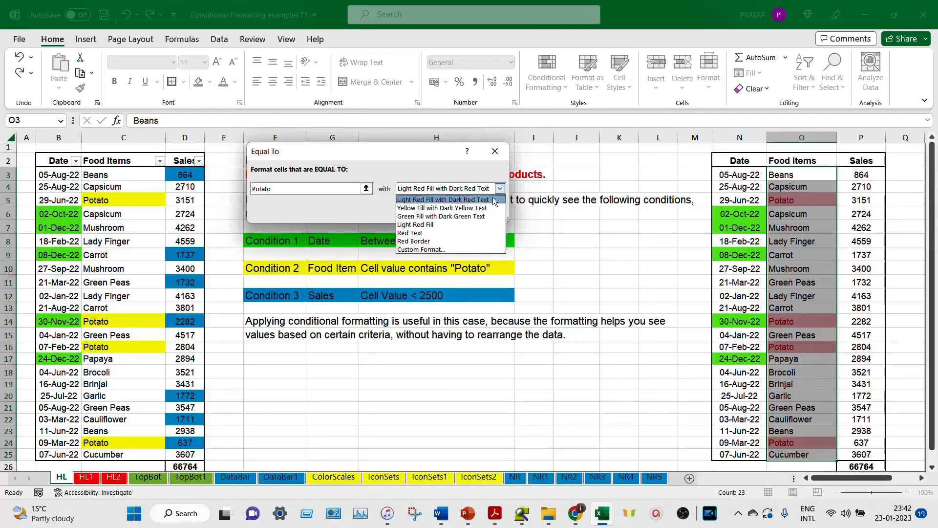
left_click(460, 250)
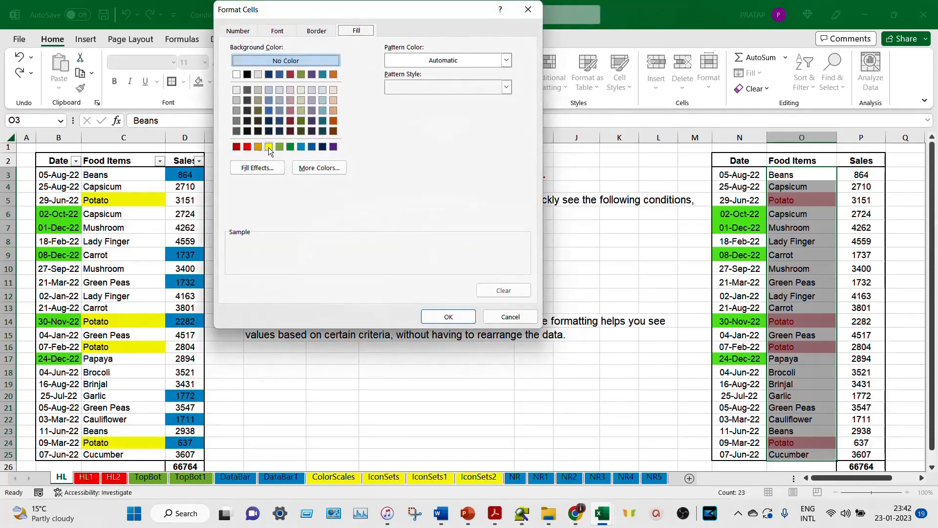
left_click(268, 146)
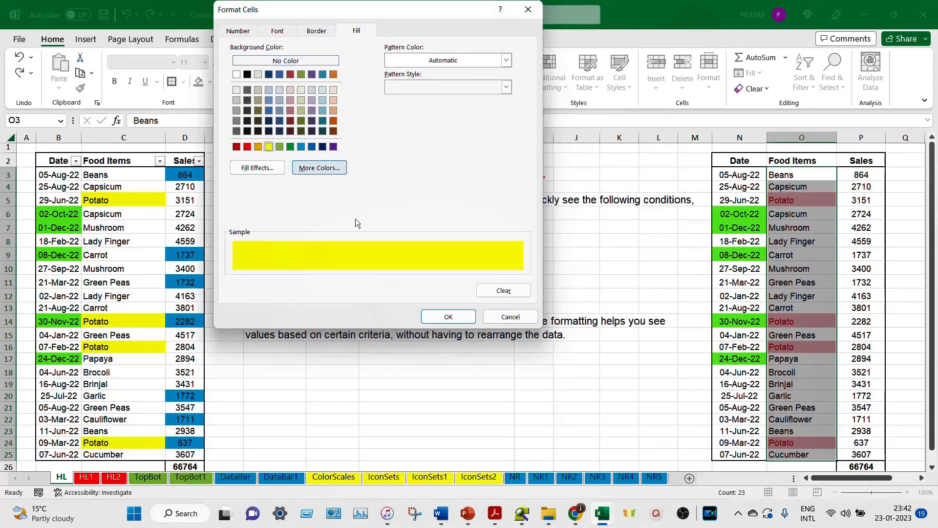
left_click(448, 316)
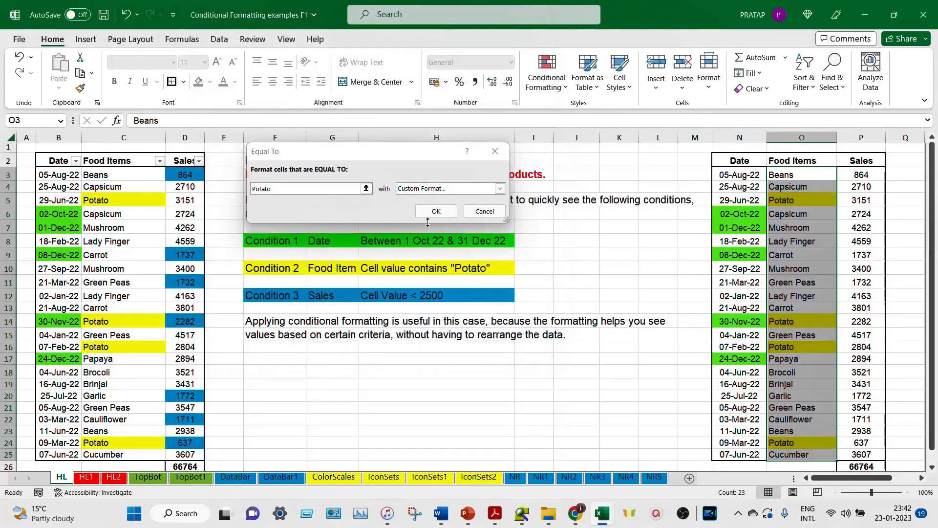
left_click(435, 217)
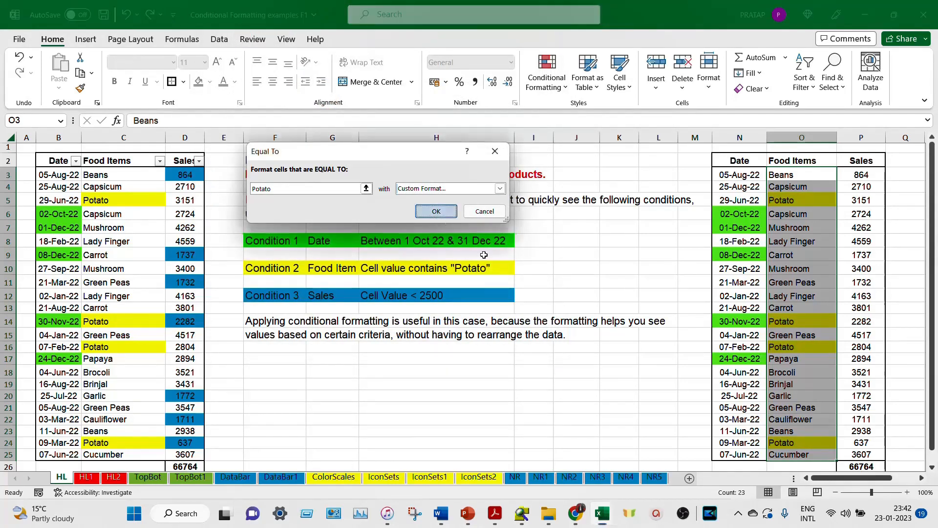
left_click(659, 296)
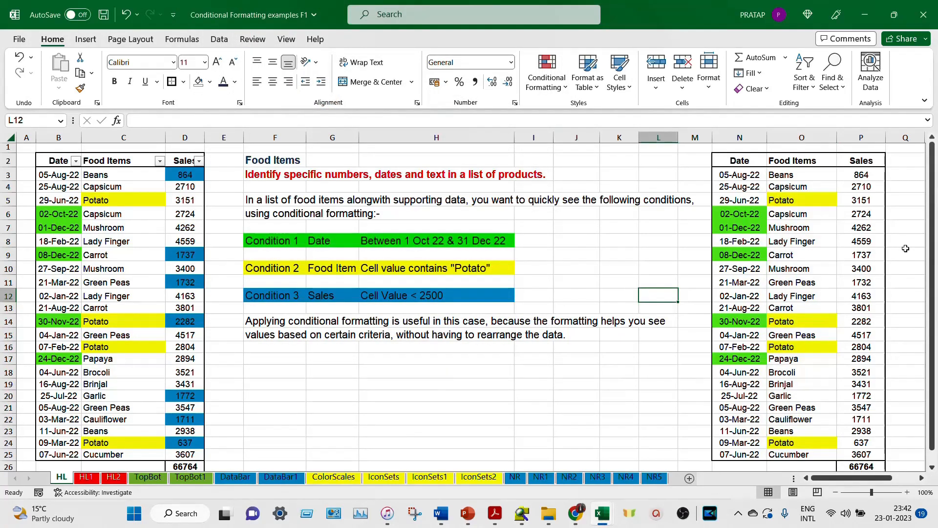
Start a Less Than highlight rule on the sales figures in P3:P25 with the value 2500
left_click_drag(861, 174, 850, 458)
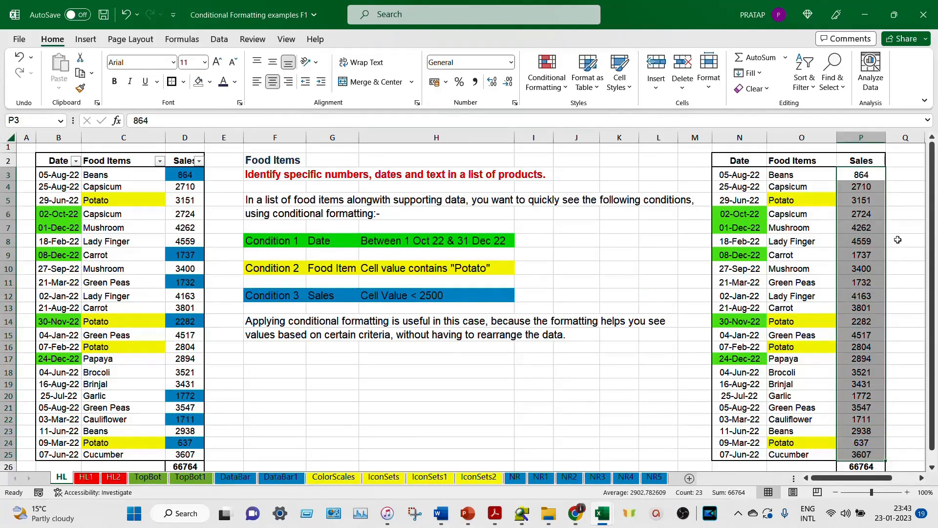
left_click(554, 93)
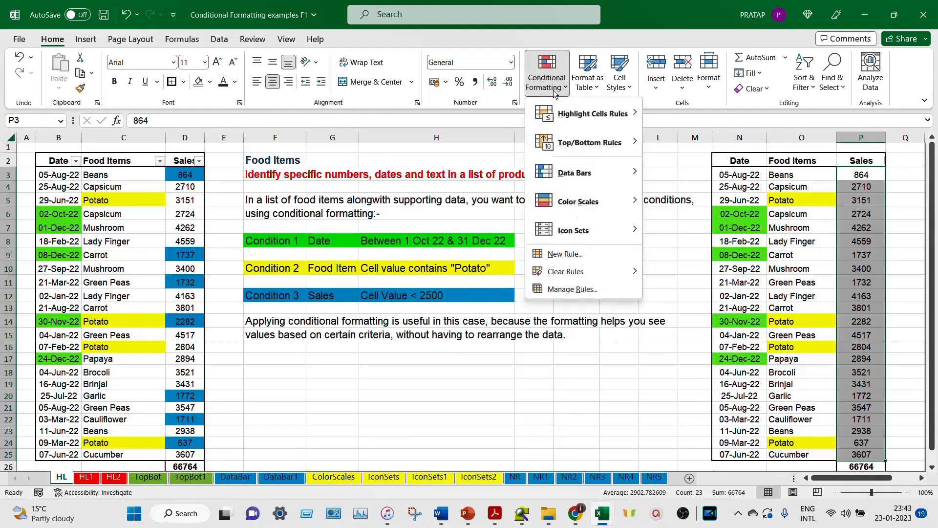
mouse_move(606, 115)
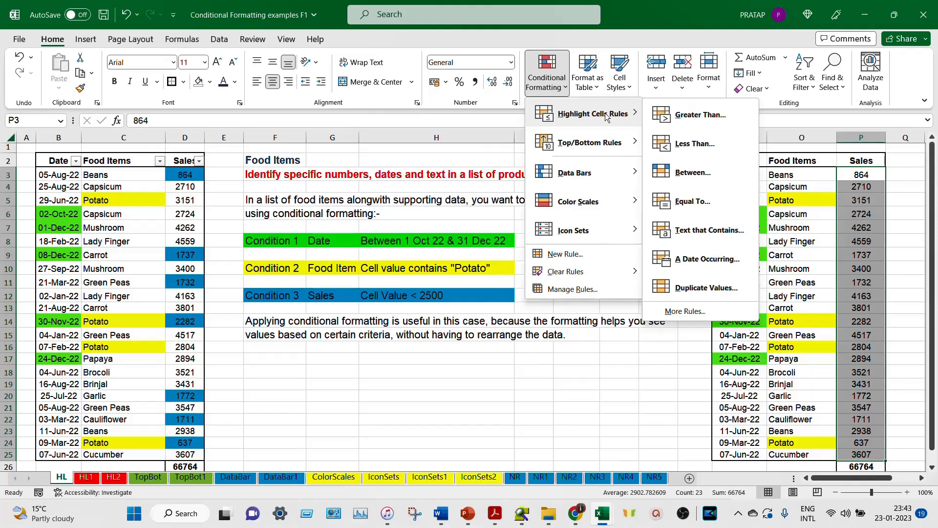
left_click(694, 143)
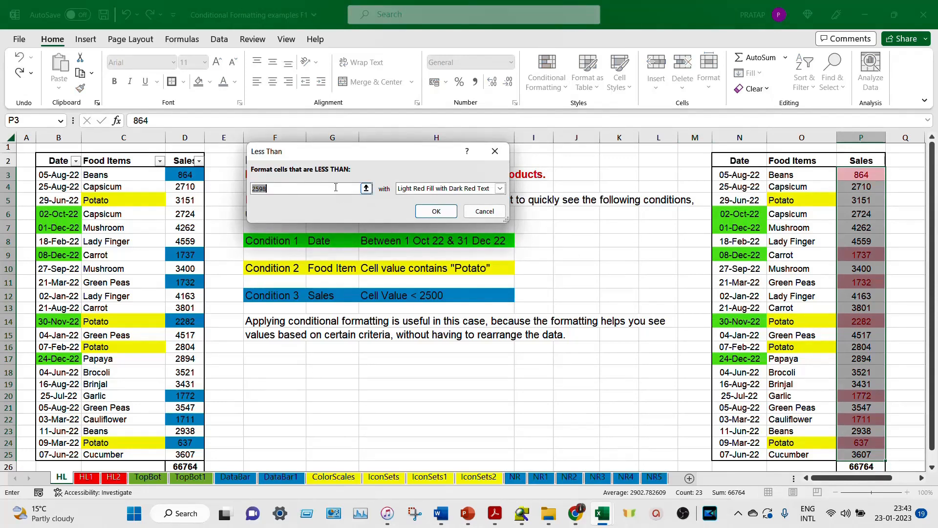
type("2")
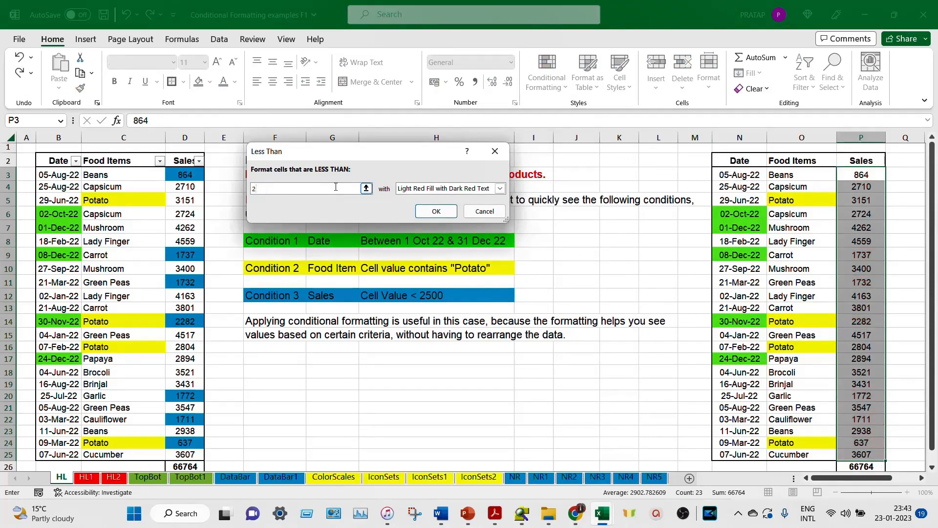
type("500")
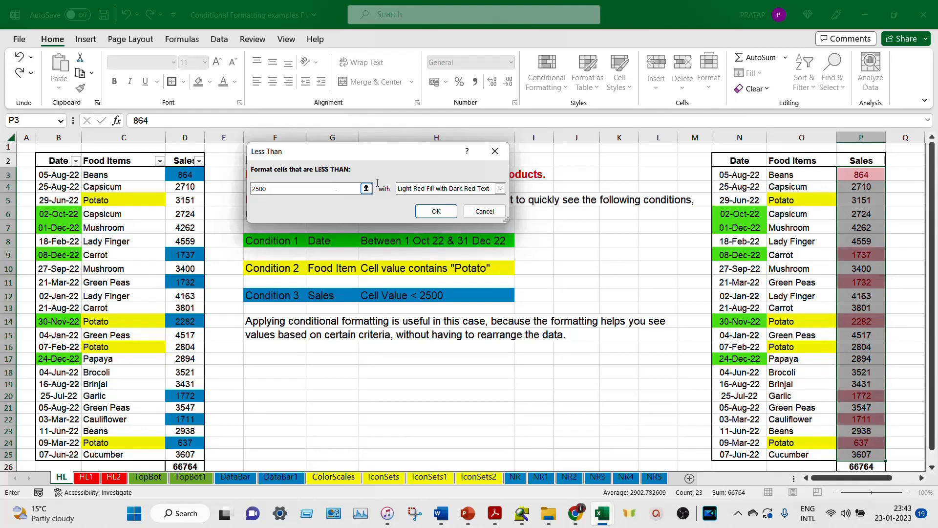
Give the sales rule a custom blue fill from the standard colours and apply it
left_click(500, 189)
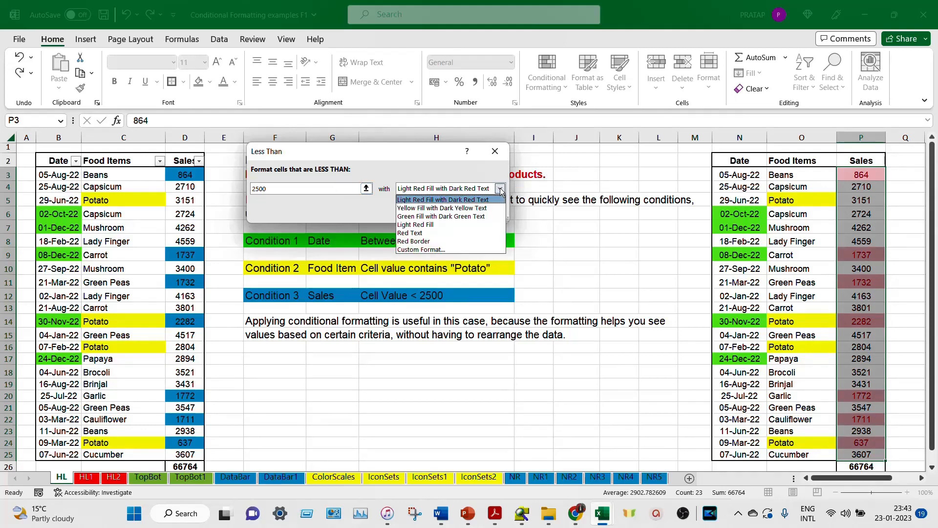
left_click(463, 248)
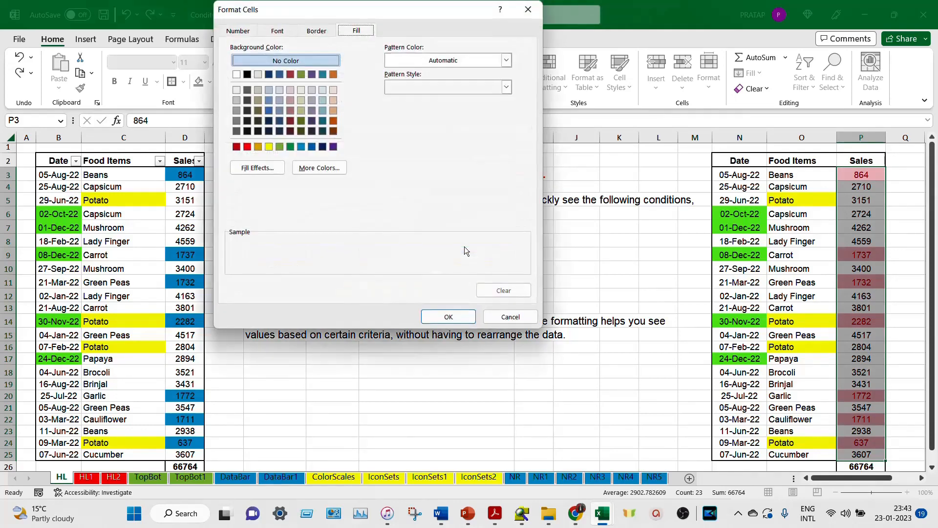
left_click(301, 146)
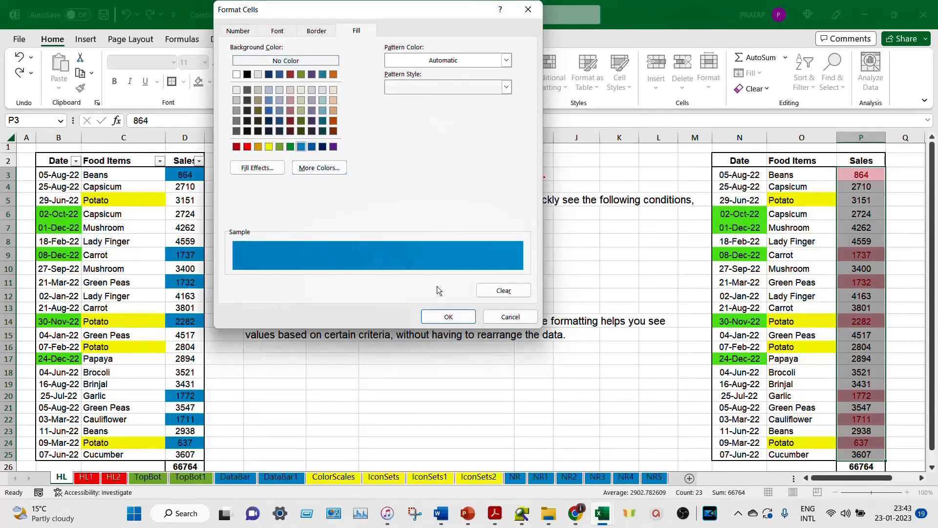
left_click(455, 319)
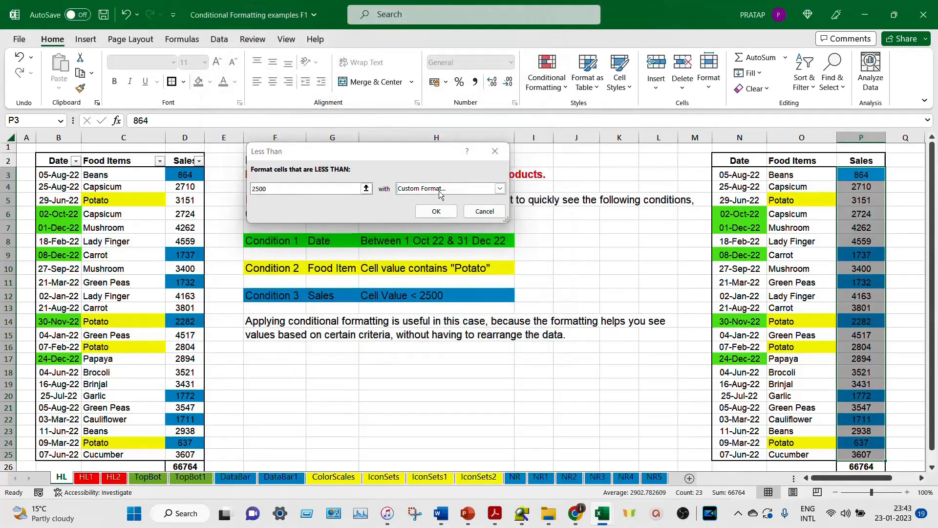
left_click(436, 211)
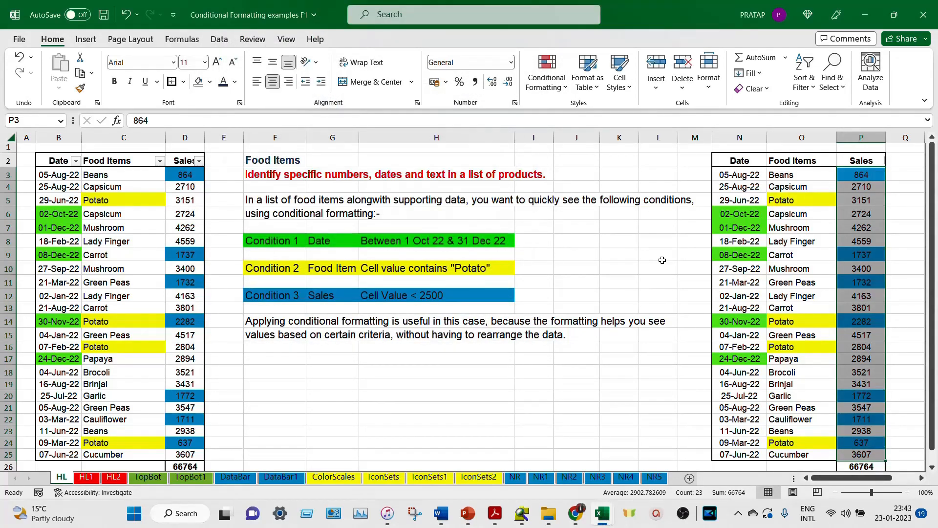
left_click(662, 258)
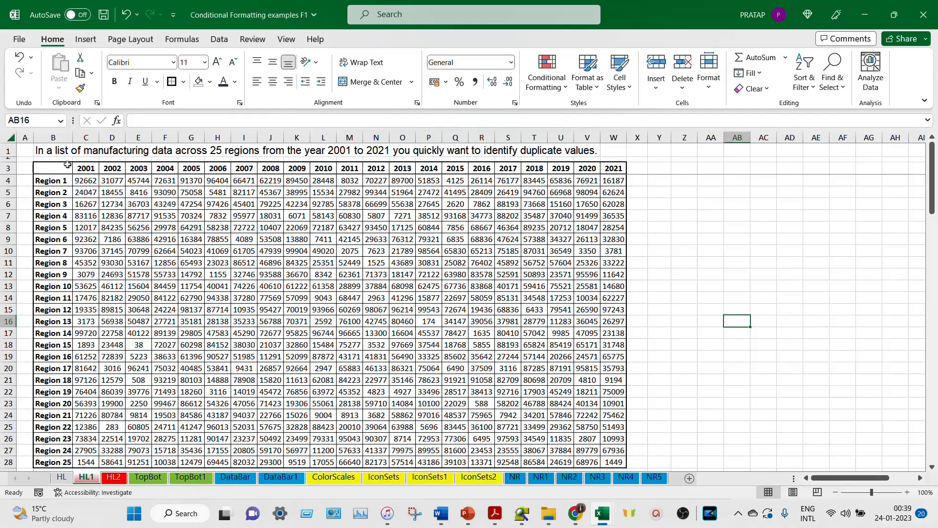
Start a Duplicate Values highlight rule on the manufacturing data in C4:W28 of the HL1 sheet
left_click(84, 180)
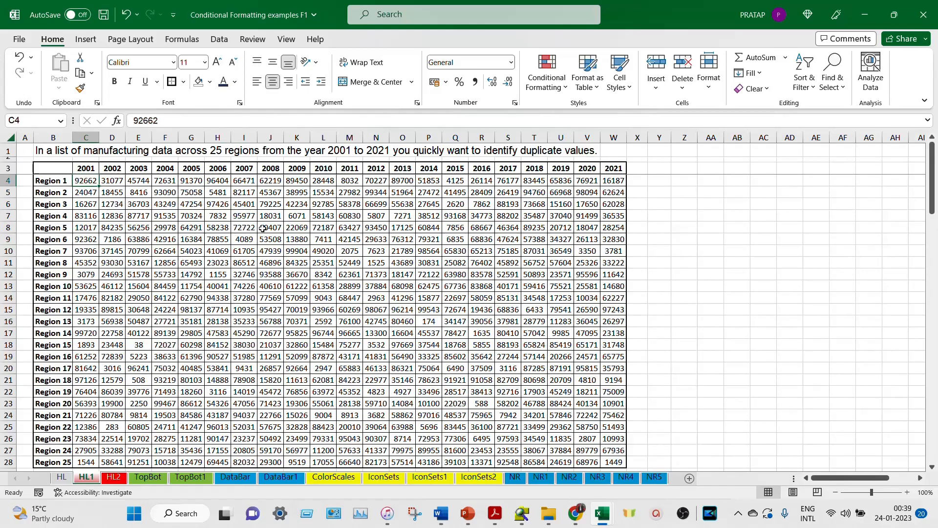
key("ctrl+shift+Right")
key("ctrl+shift+Down")
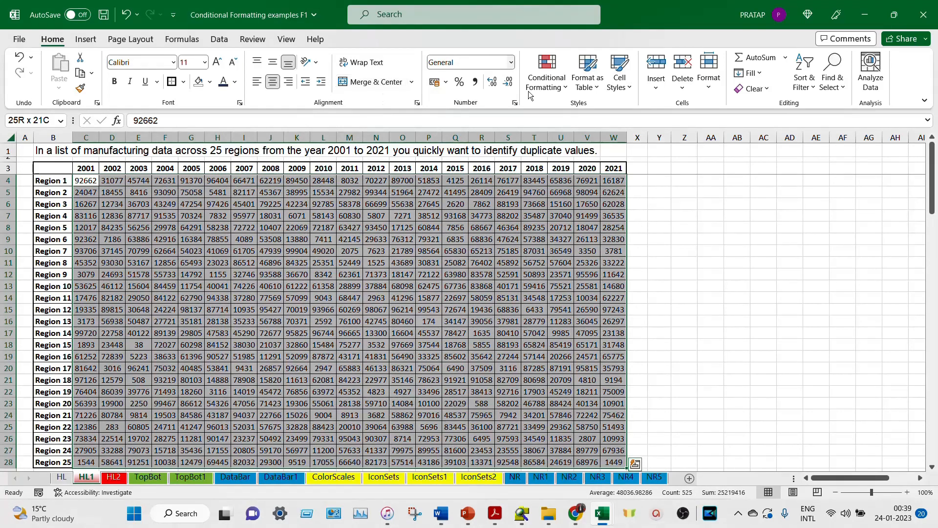
left_click(545, 90)
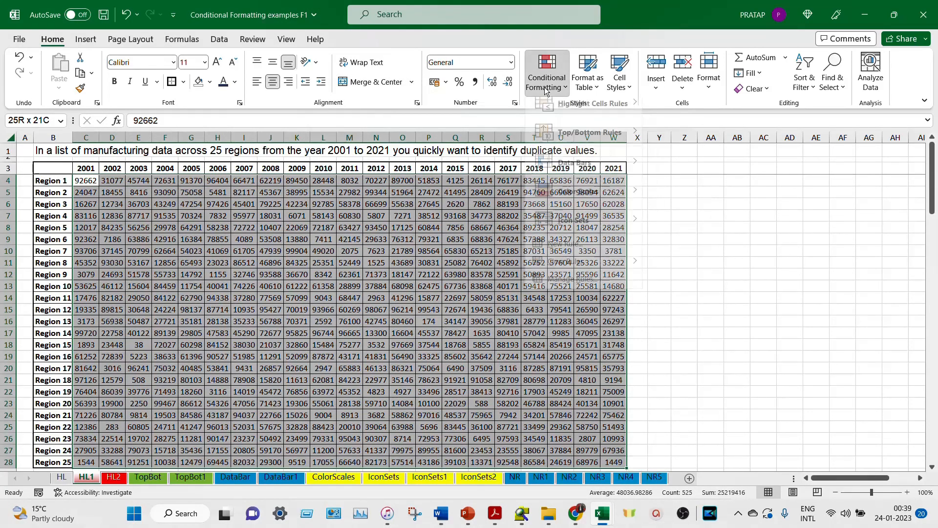
mouse_move(587, 114)
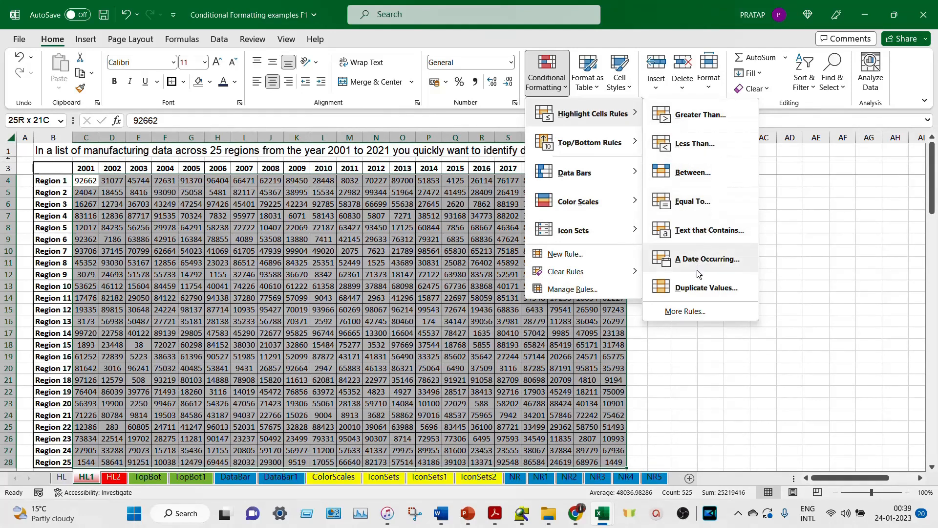
left_click(702, 286)
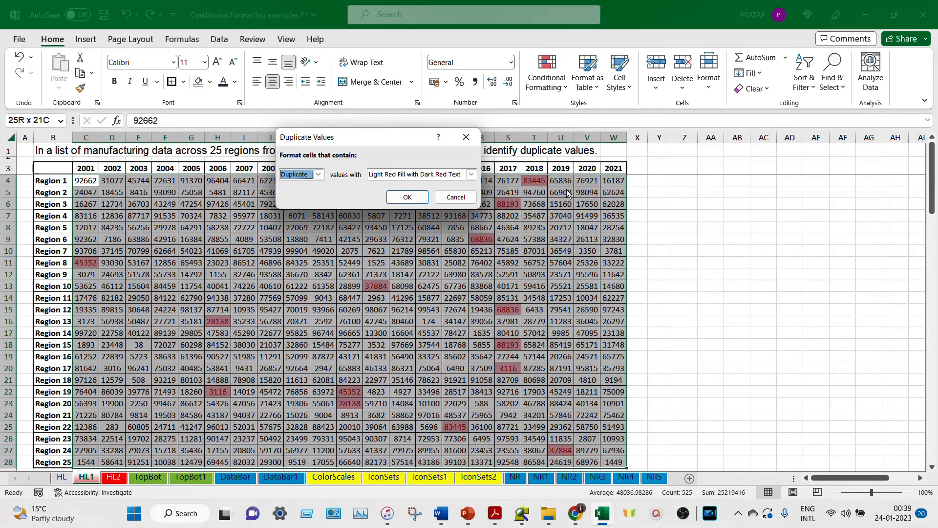
Give the duplicate values rule a custom yellow fill and apply it
left_click(471, 175)
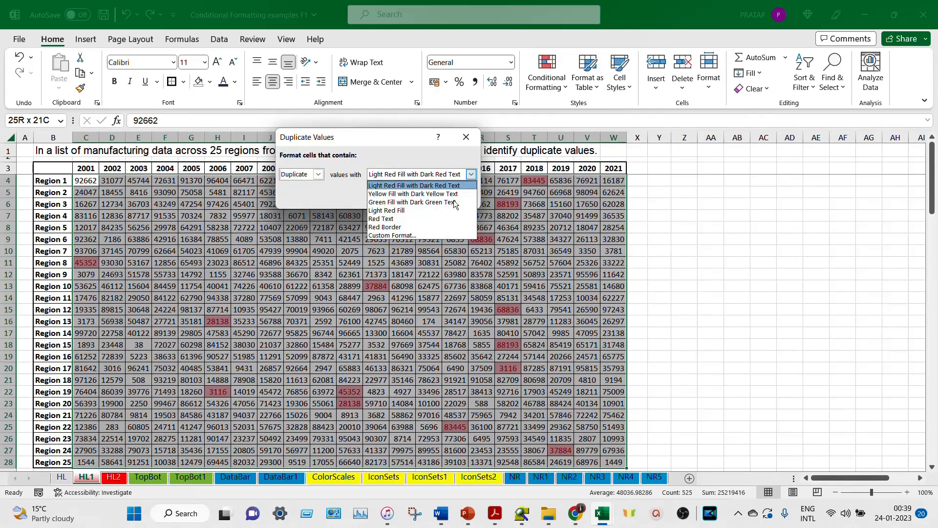
left_click(437, 227)
left_click(471, 175)
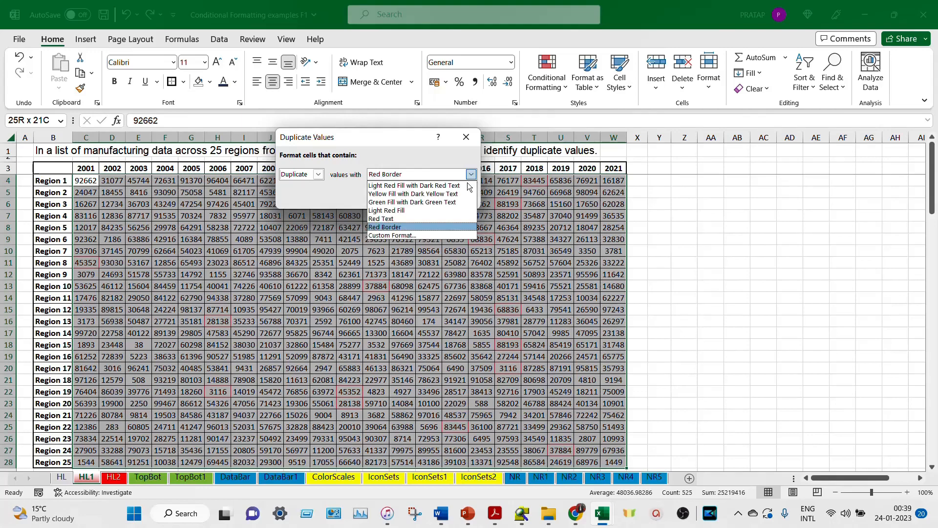
left_click(437, 235)
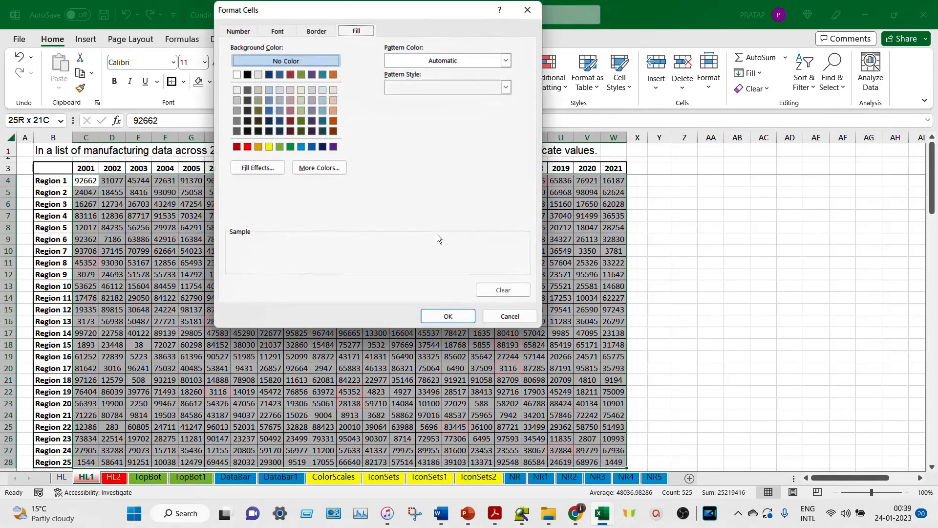
left_click(271, 148)
left_click(449, 316)
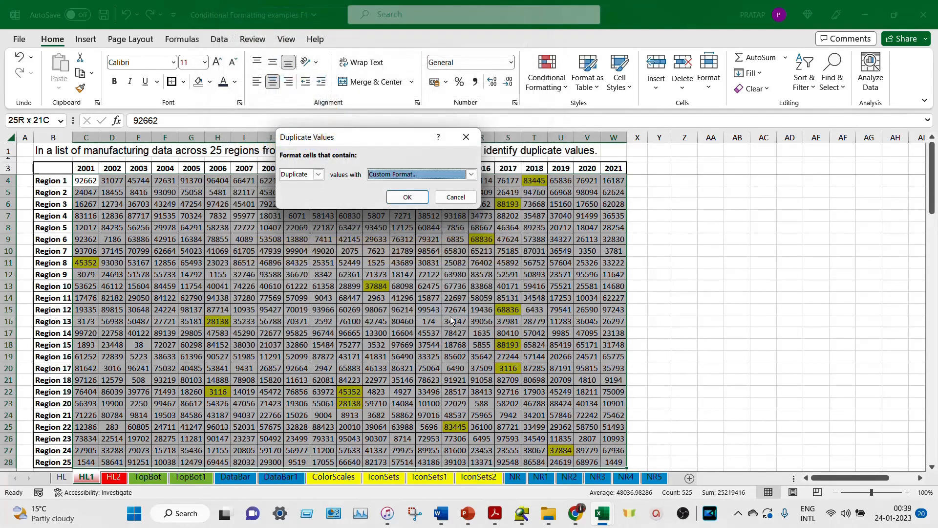
left_click(408, 197)
left_click(738, 323)
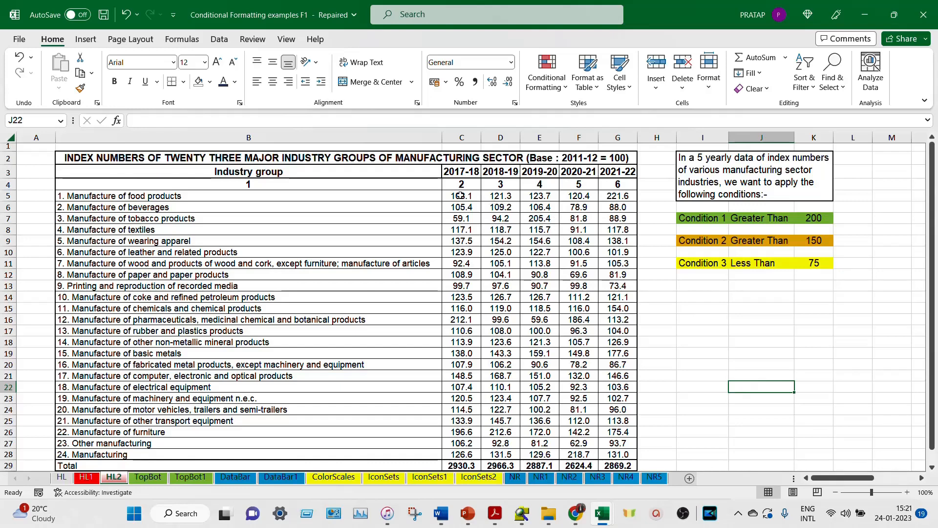
Start a Greater Than highlight rule on the index numbers in C5:G28 of the HL2 sheet with the value 200
left_click_drag(460, 195, 631, 455)
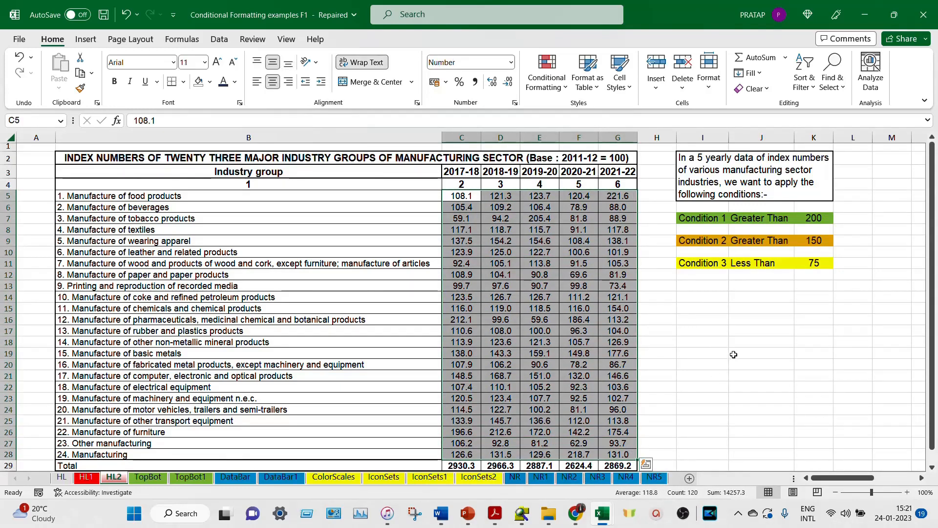
left_click(540, 89)
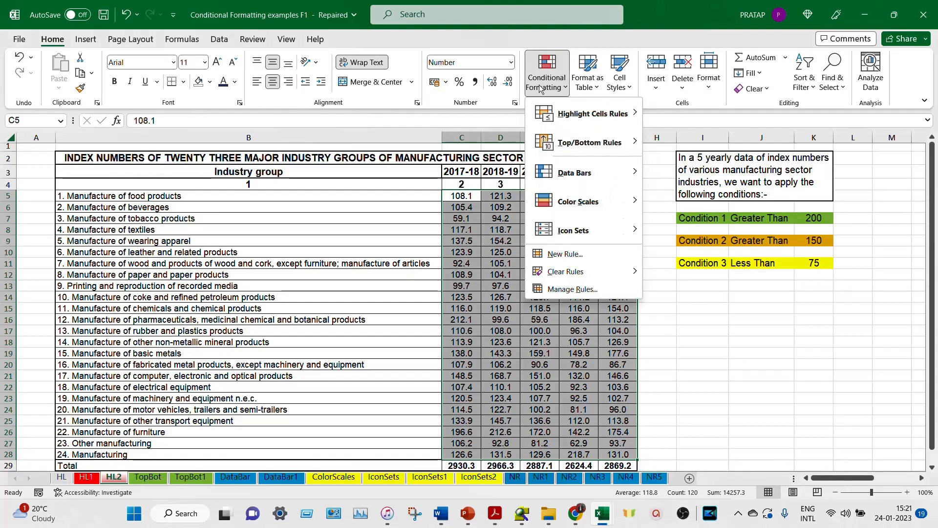
mouse_move(611, 115)
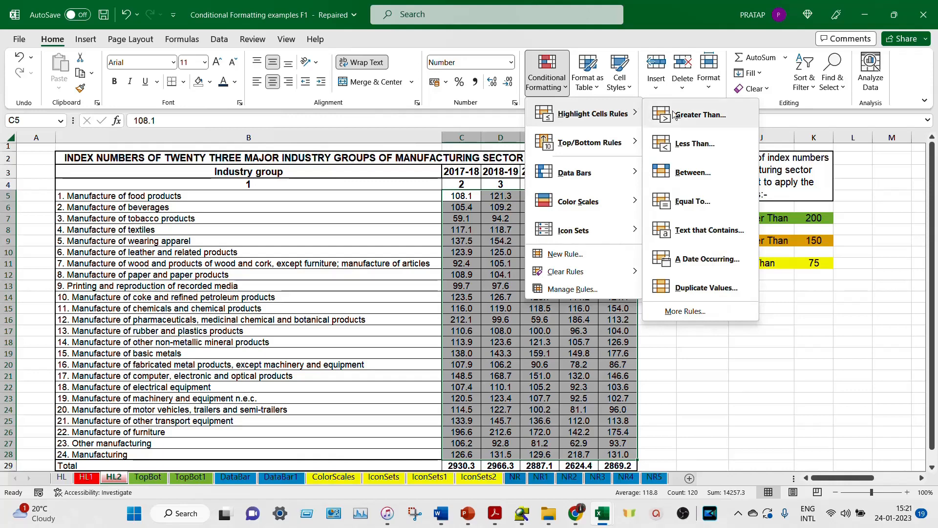
left_click(693, 116)
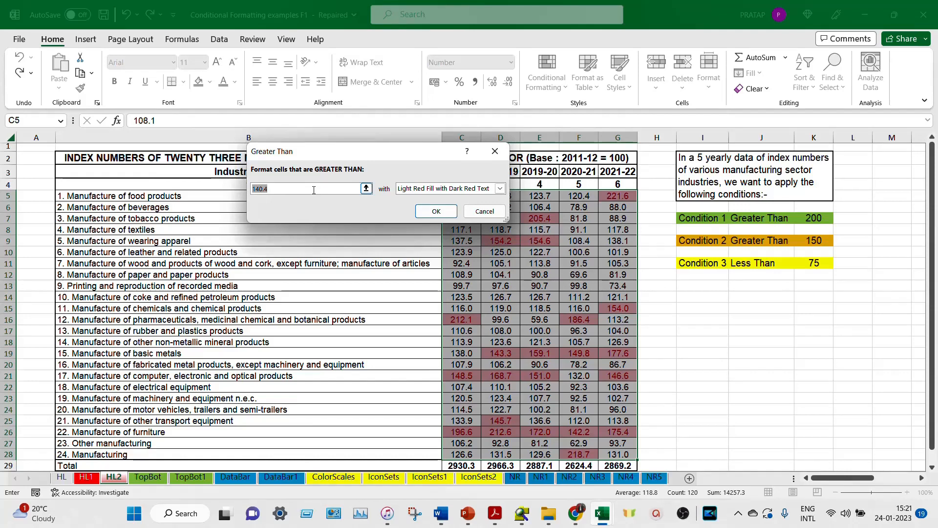
type("200")
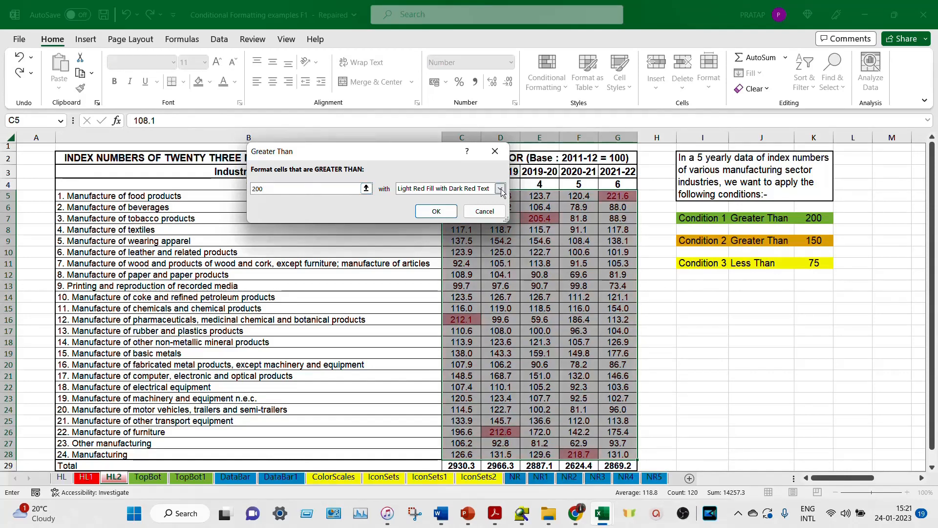
Give the Greater Than 200 rule a custom light green fill from the standard colours and apply it
left_click(501, 189)
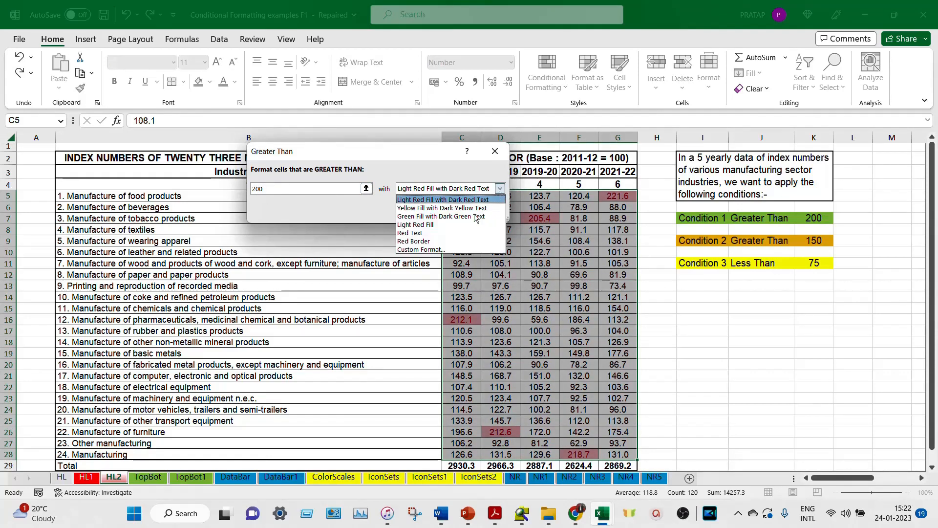
left_click(444, 250)
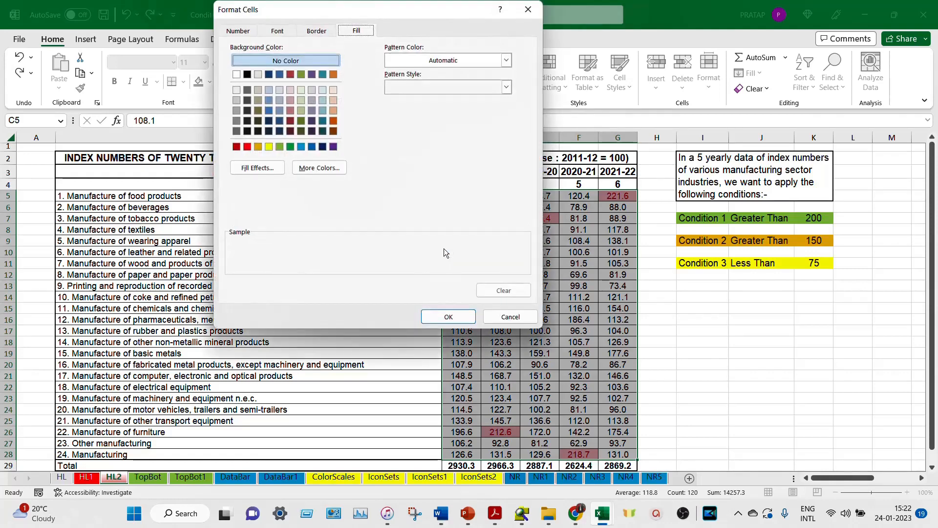
left_click(280, 148)
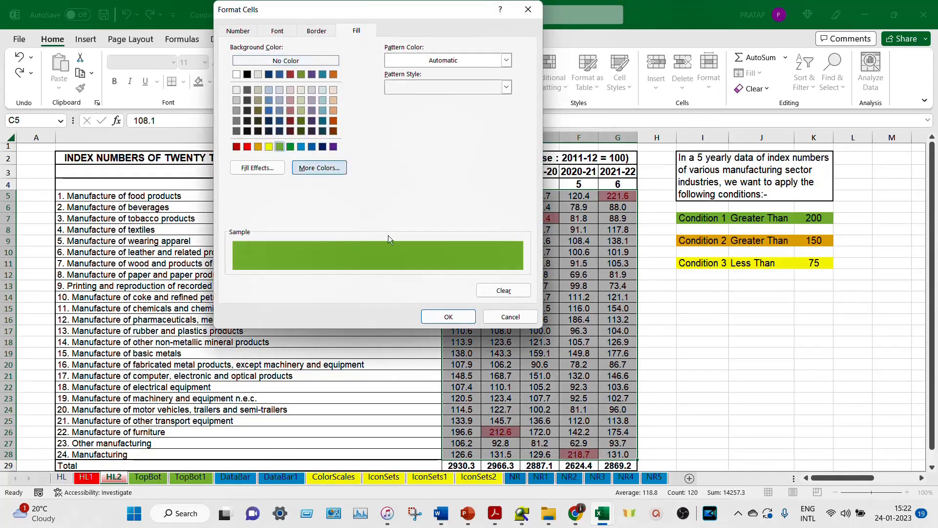
left_click(450, 317)
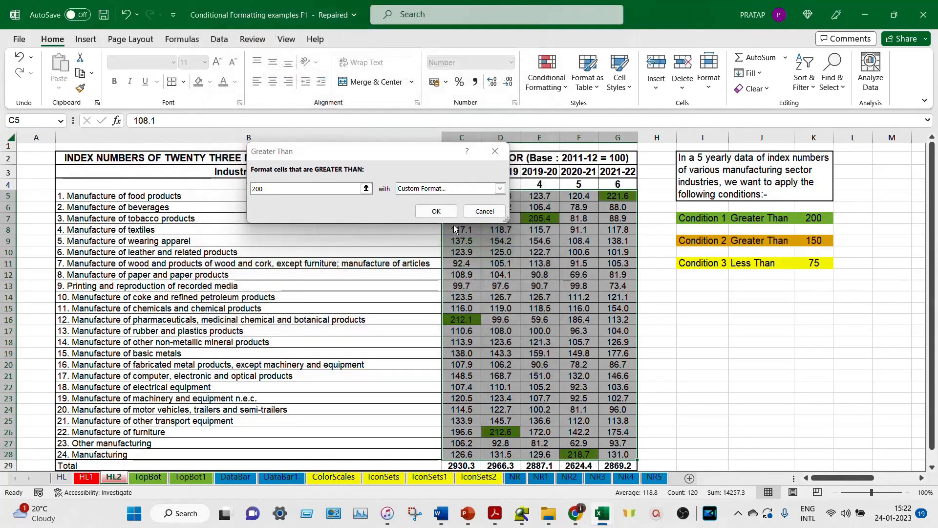
left_click(438, 211)
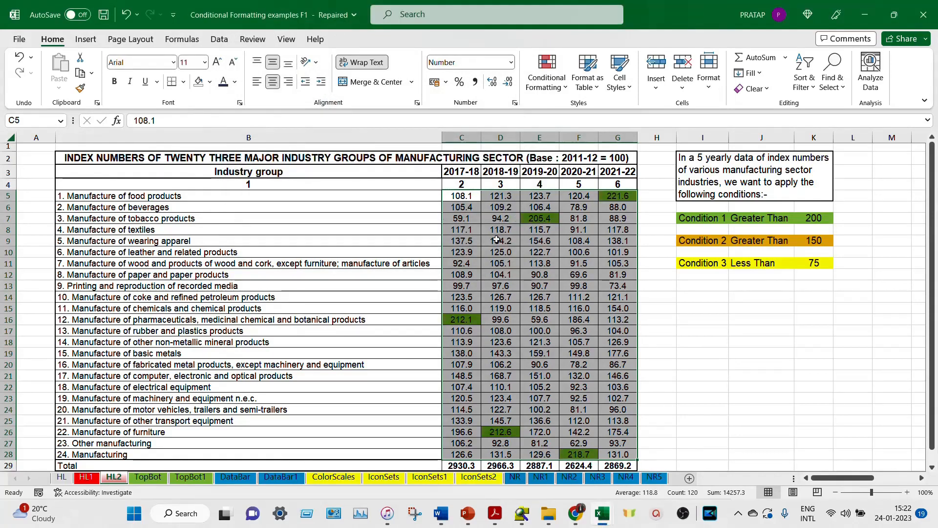
left_click(698, 308)
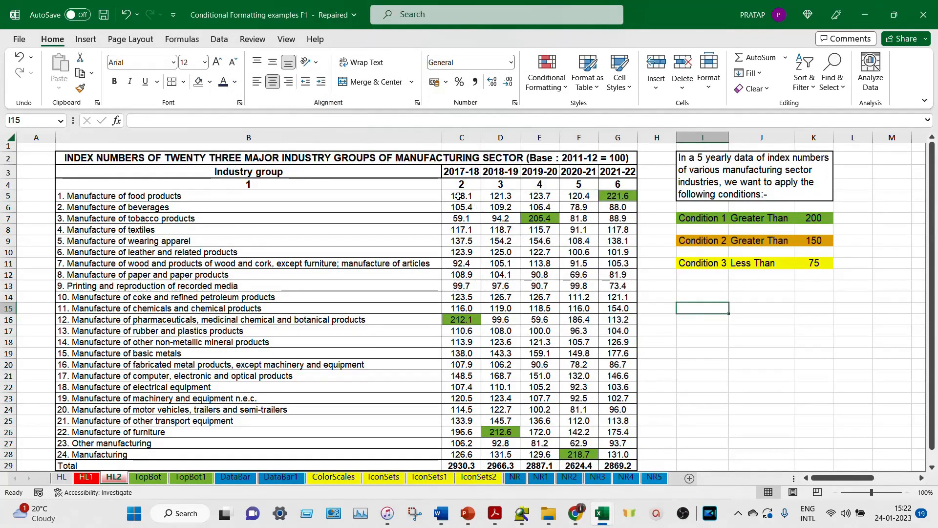
Start a Greater Than highlight rule on the index numbers in C5:G28 with the value 150
left_click_drag(462, 195, 624, 456)
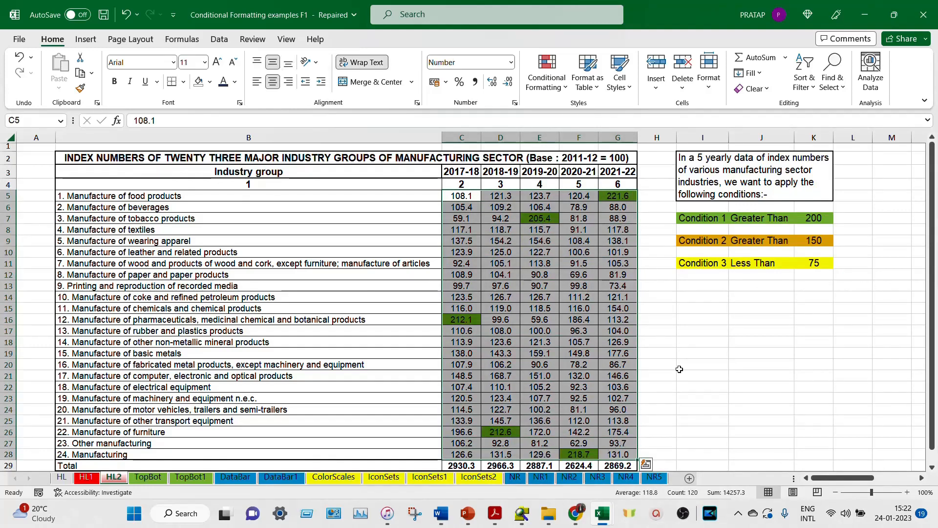
left_click(547, 82)
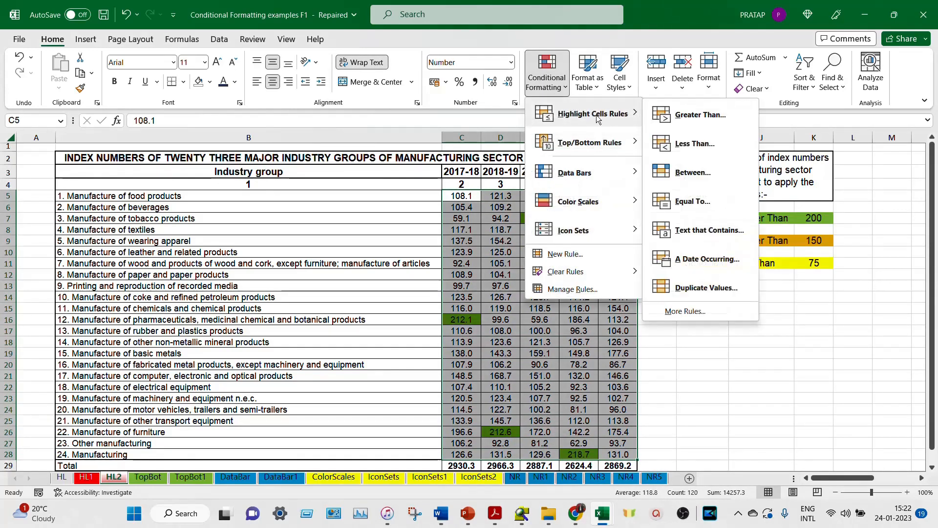
left_click(689, 116)
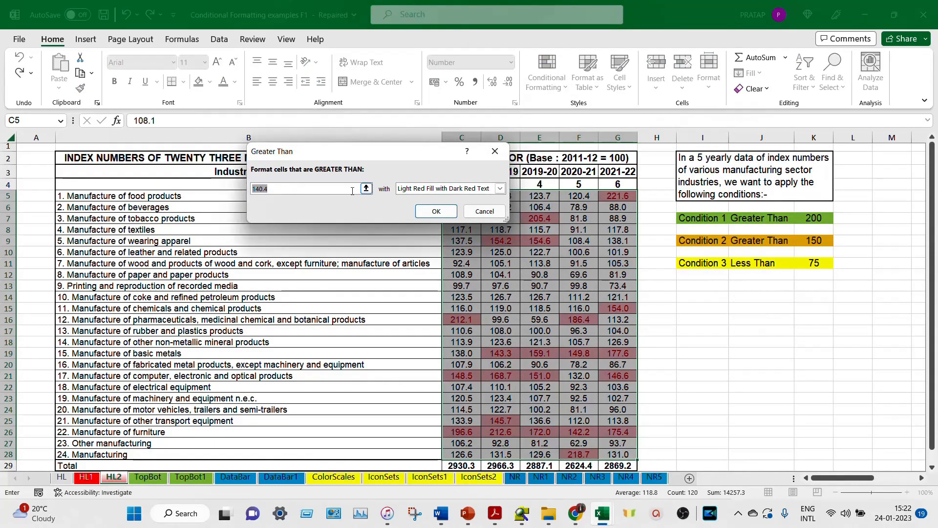
type("150")
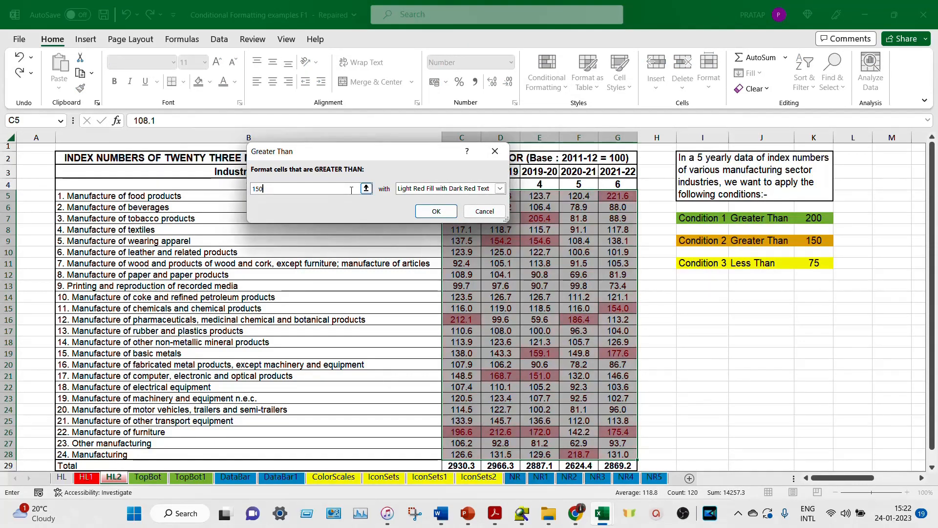
Give the Greater Than 150 rule a custom orange fill from the standard colours and apply it
left_click(499, 188)
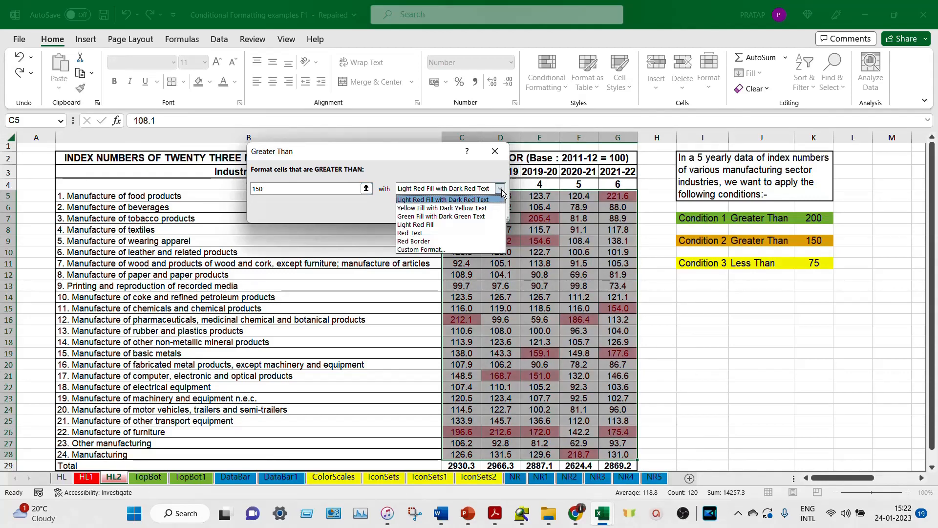
left_click(472, 249)
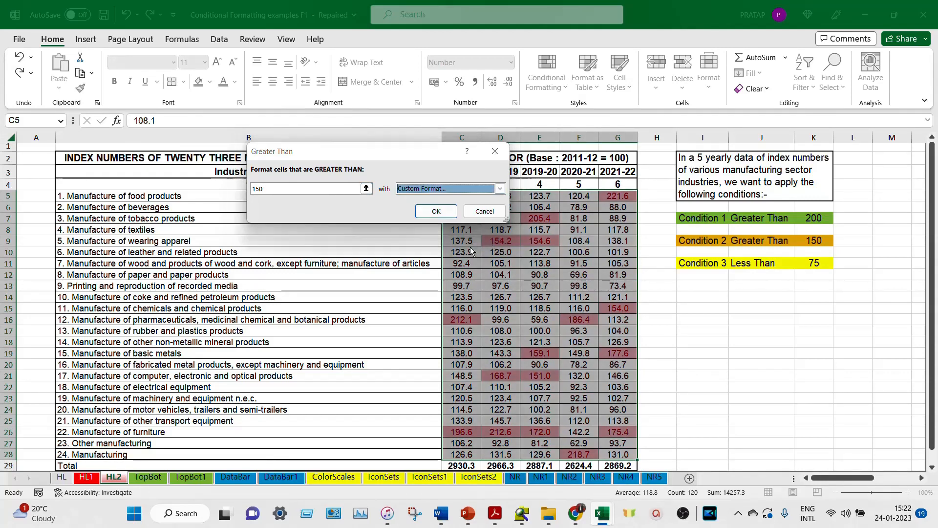
left_click(259, 147)
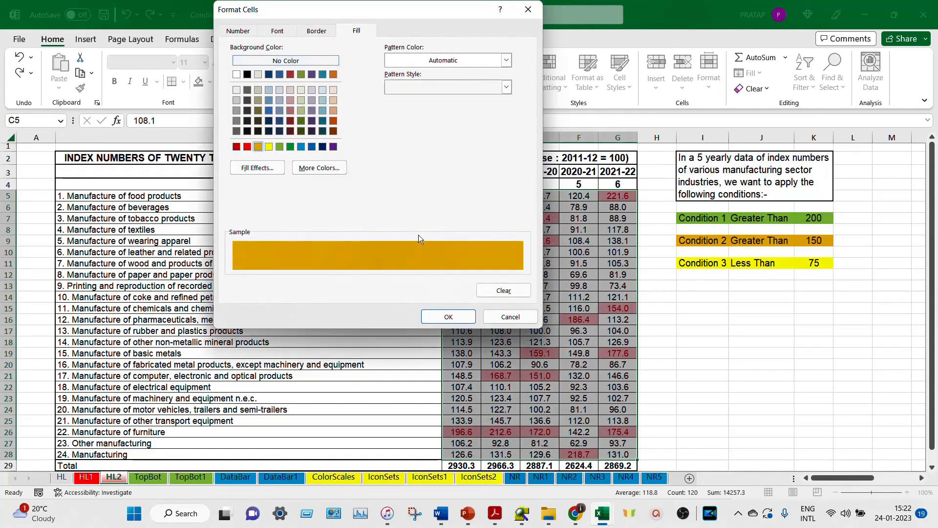
left_click(454, 317)
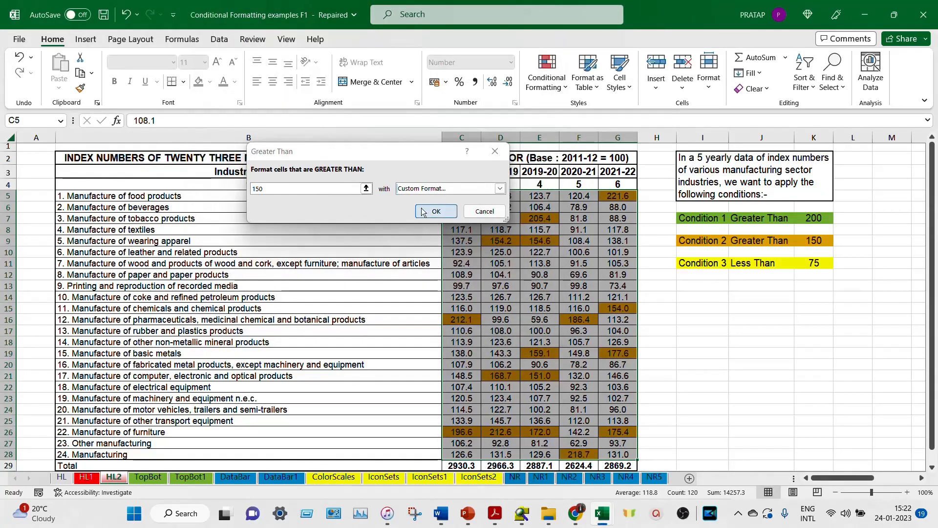
left_click(430, 211)
left_click(736, 319)
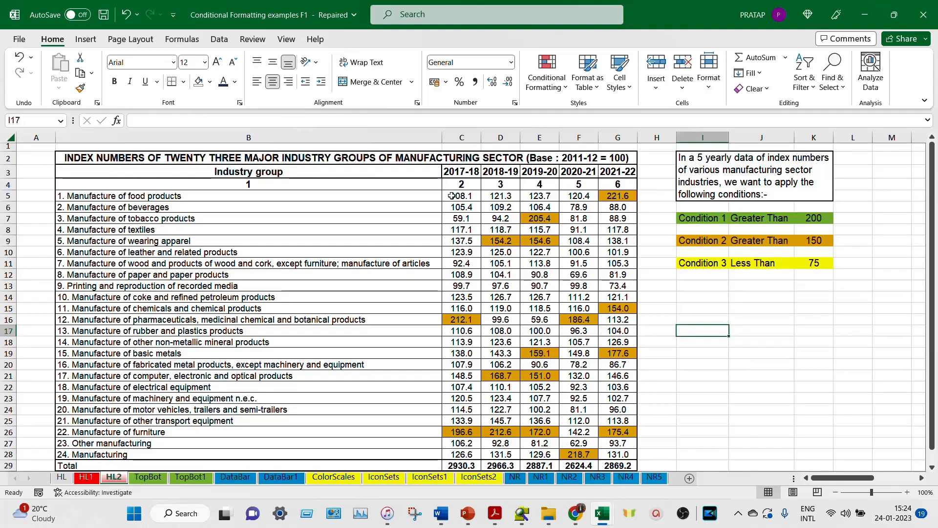
Move the Greater Than 200 rule above the Greater Than 150 rule for C5:G28 and apply the new order
left_click_drag(451, 196, 613, 454)
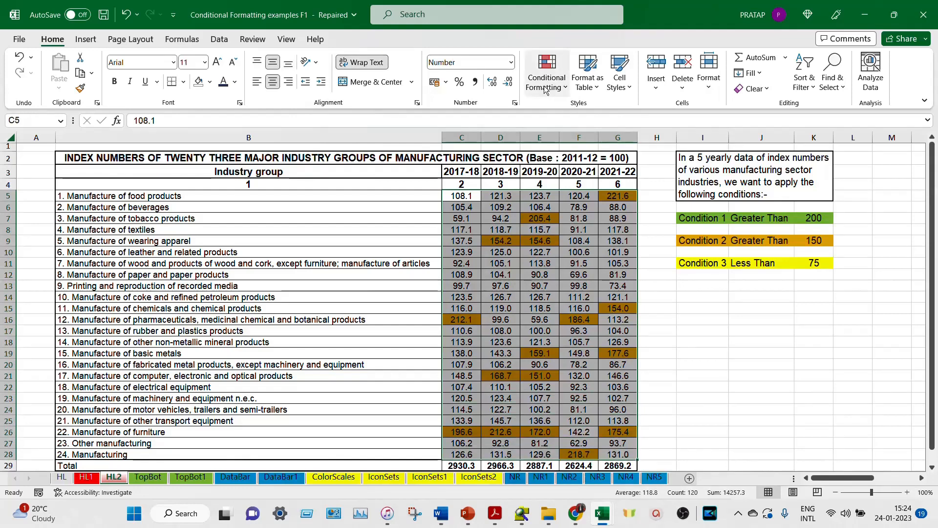
left_click(545, 88)
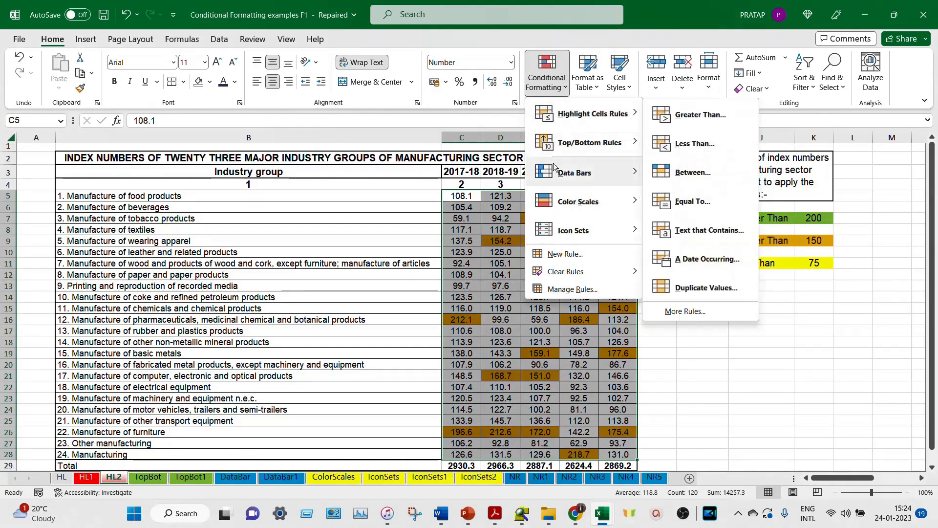
left_click(580, 290)
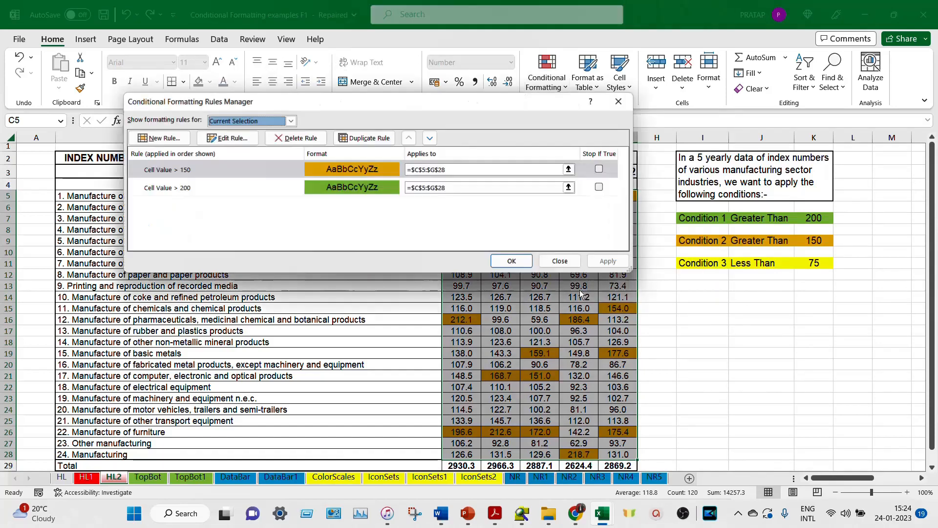
left_click(281, 188)
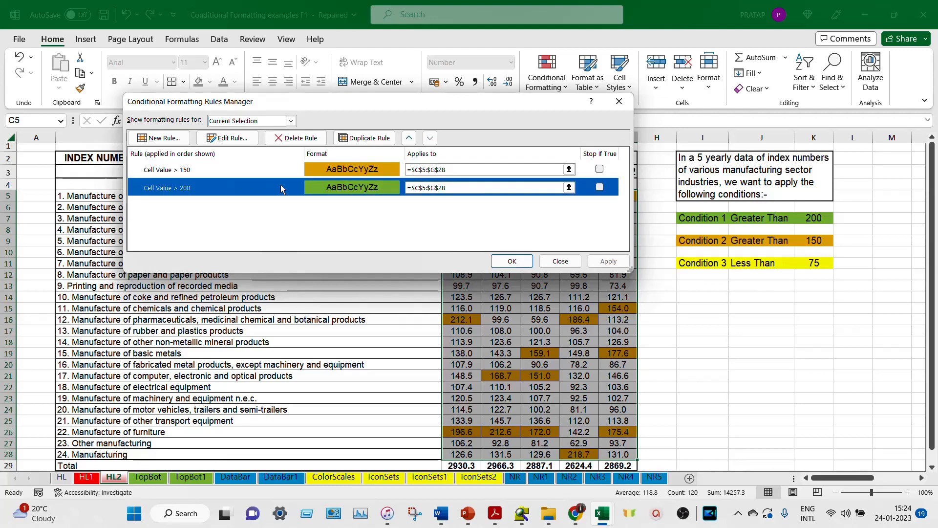
left_click(410, 138)
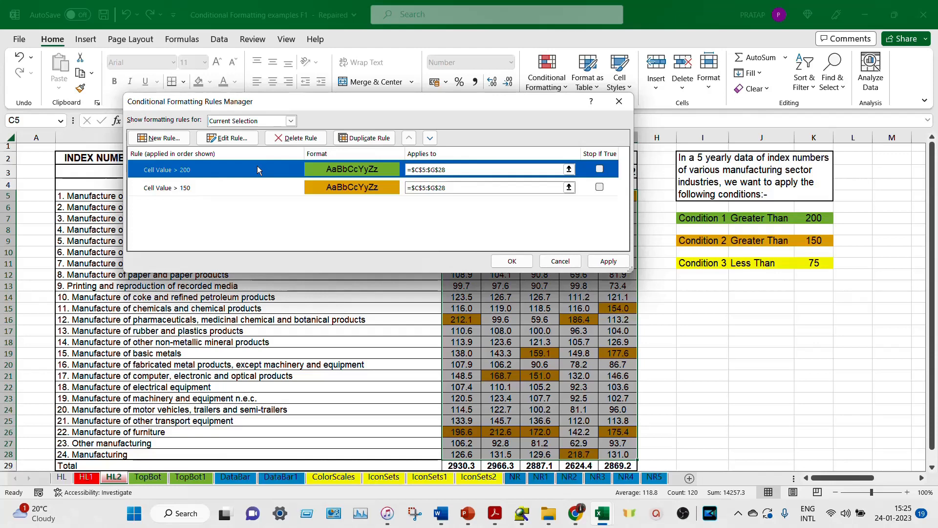
left_click(607, 261)
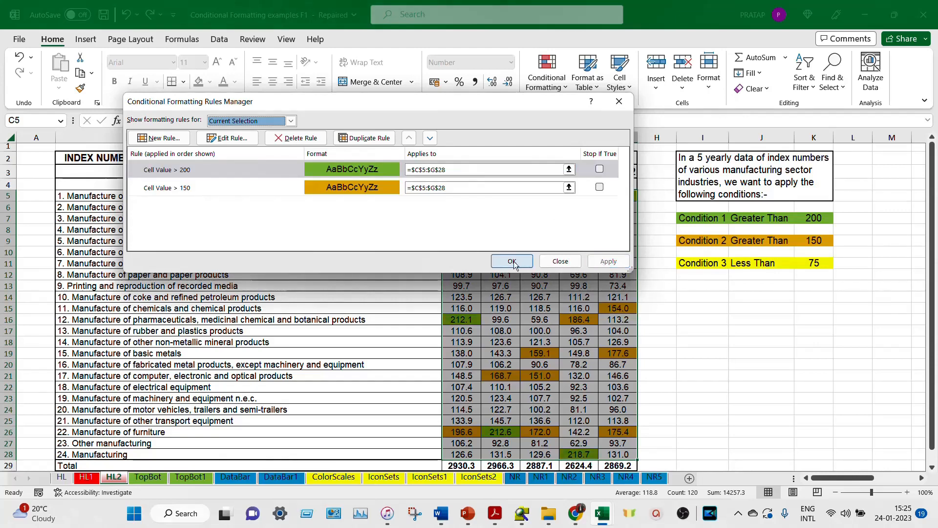
left_click(511, 261)
left_click(703, 296)
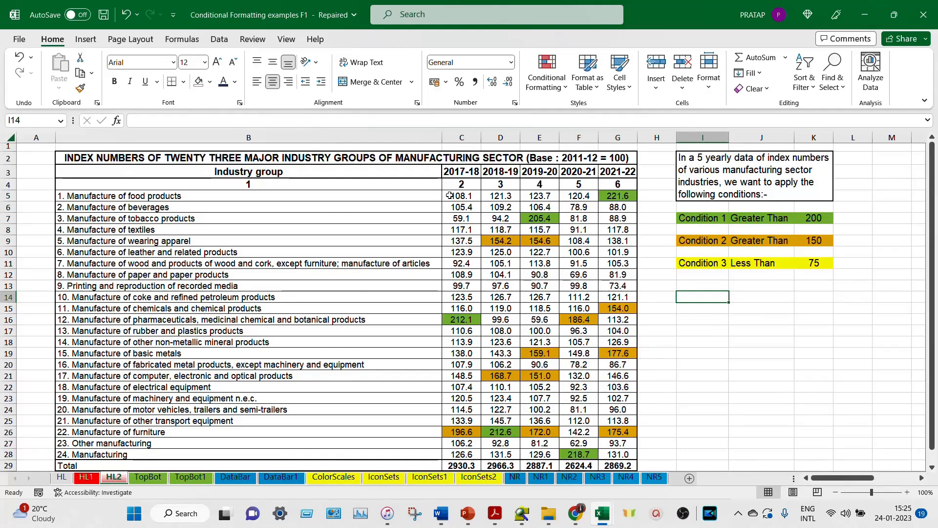
Start a Less Than highlight rule on the index numbers in C5:G28 with the value 75
left_click_drag(460, 196, 618, 448)
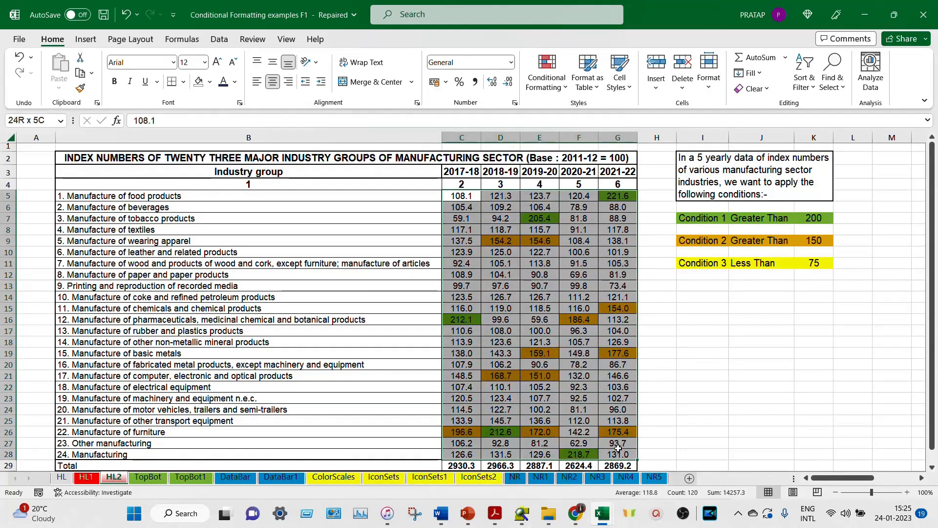
left_click(546, 83)
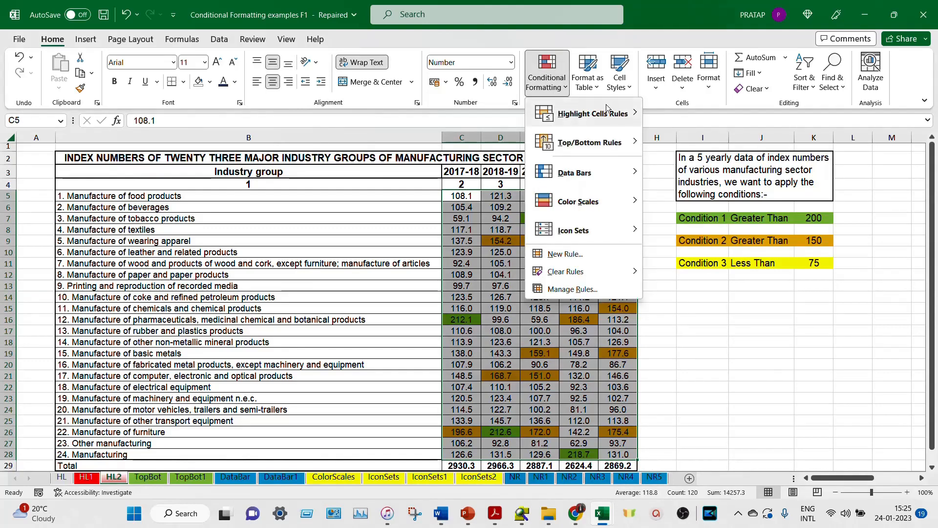
mouse_move(601, 113)
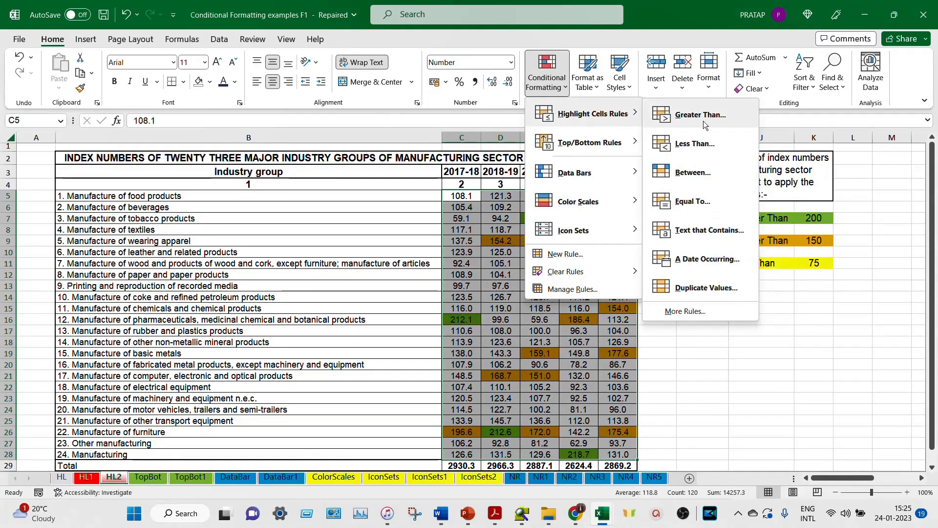
left_click(705, 147)
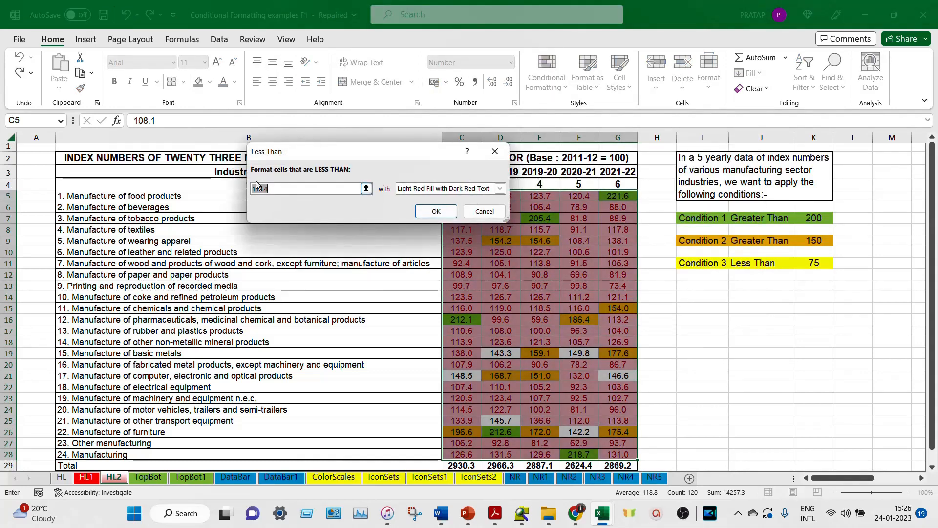
type("75")
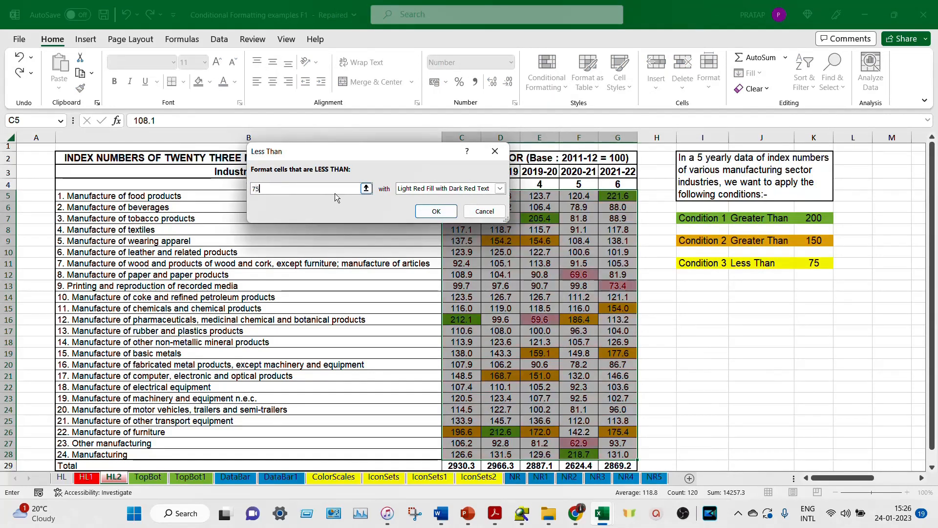
Give the Less Than 75 rule a custom yellow fill from the standard colours and apply it
left_click(500, 189)
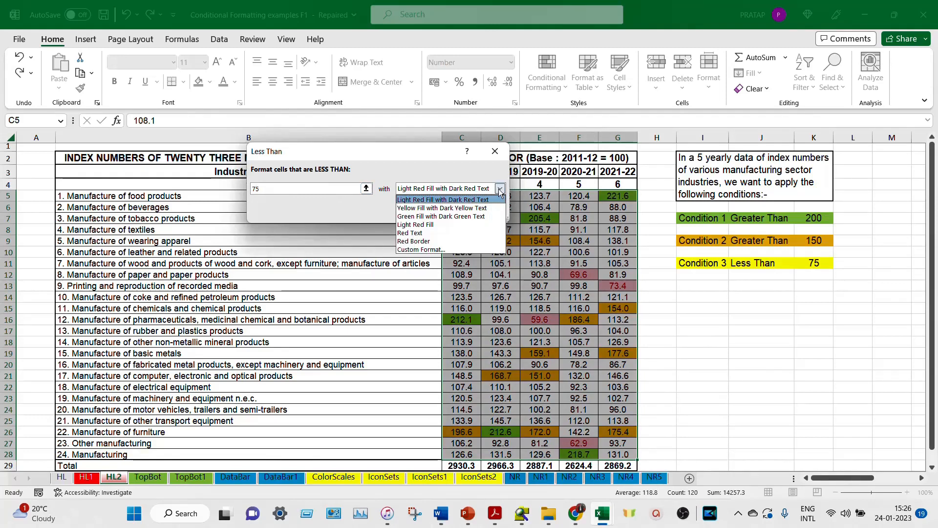
left_click(467, 250)
left_click(269, 146)
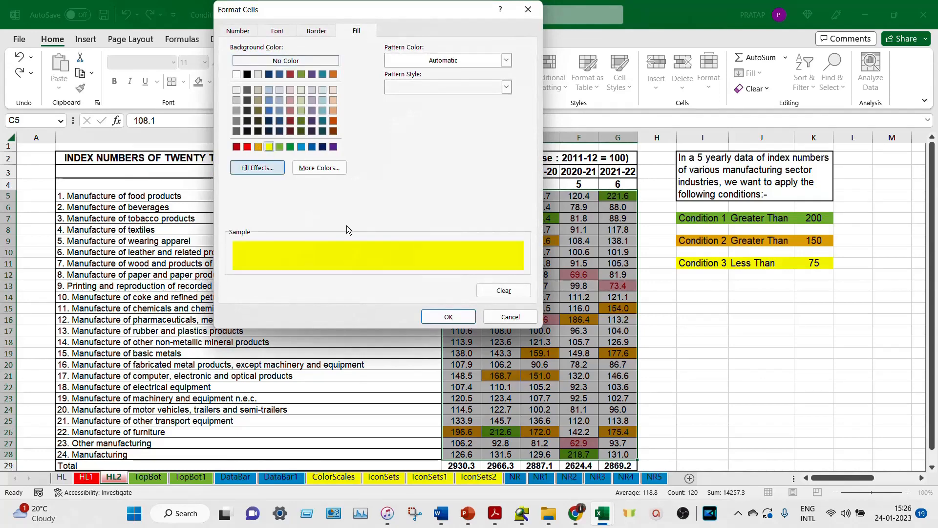
left_click(447, 316)
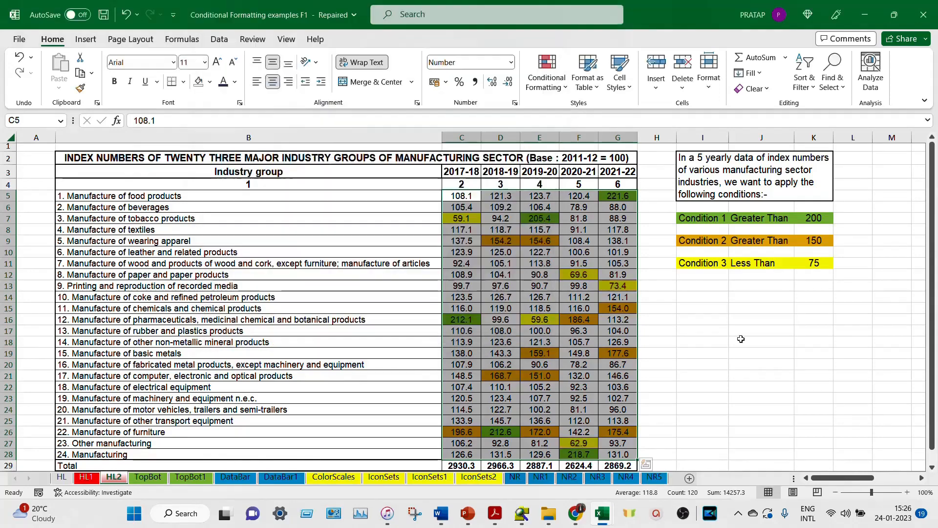
left_click(743, 341)
scroll(747, 375, "down", 1)
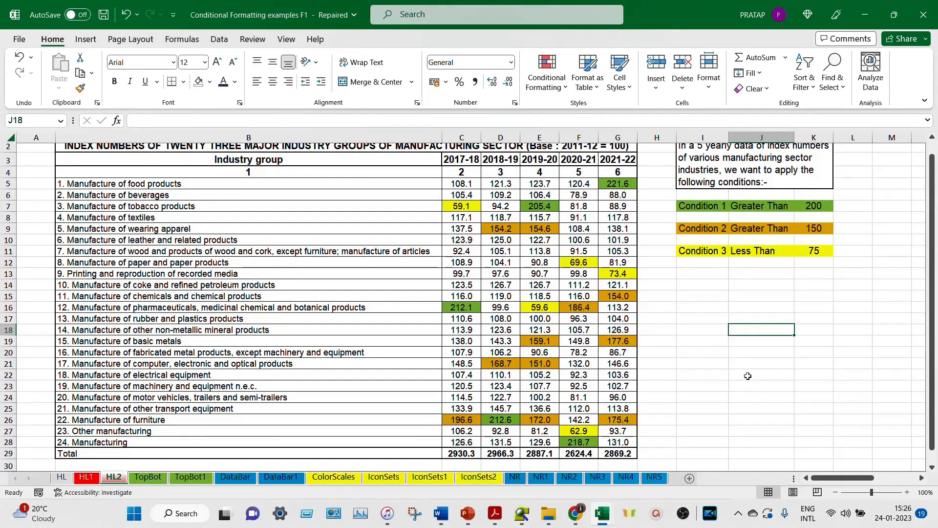
left_click(702, 363)
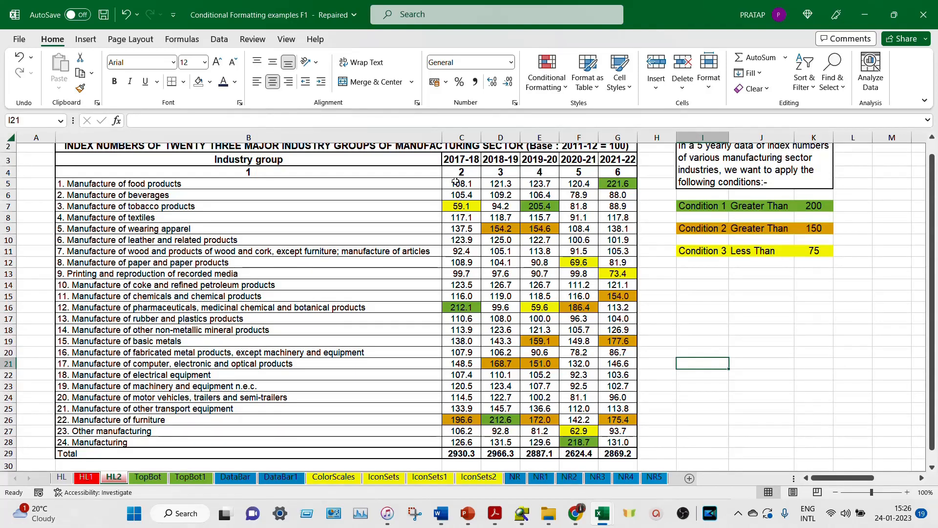
Open the list of conditional formatting rules that apply to the index numbers in C5:G28
left_click_drag(454, 182, 617, 443)
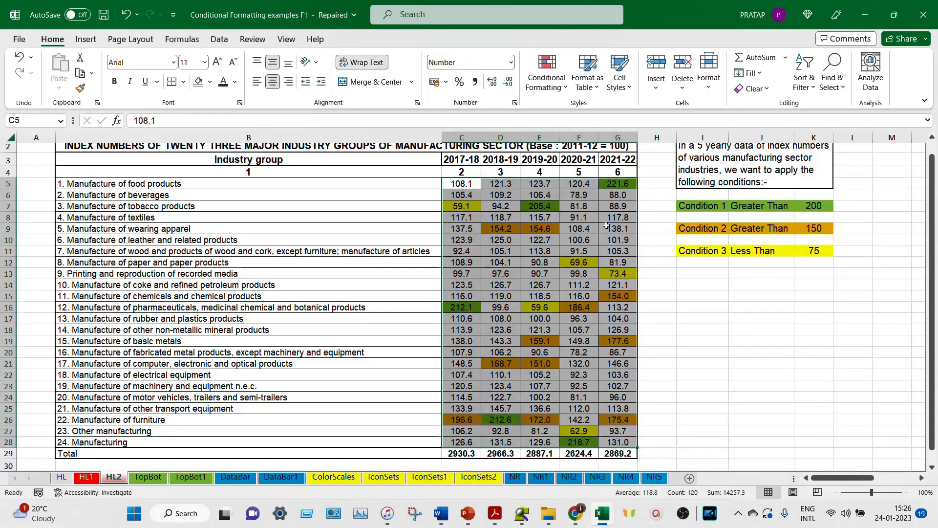
left_click(547, 86)
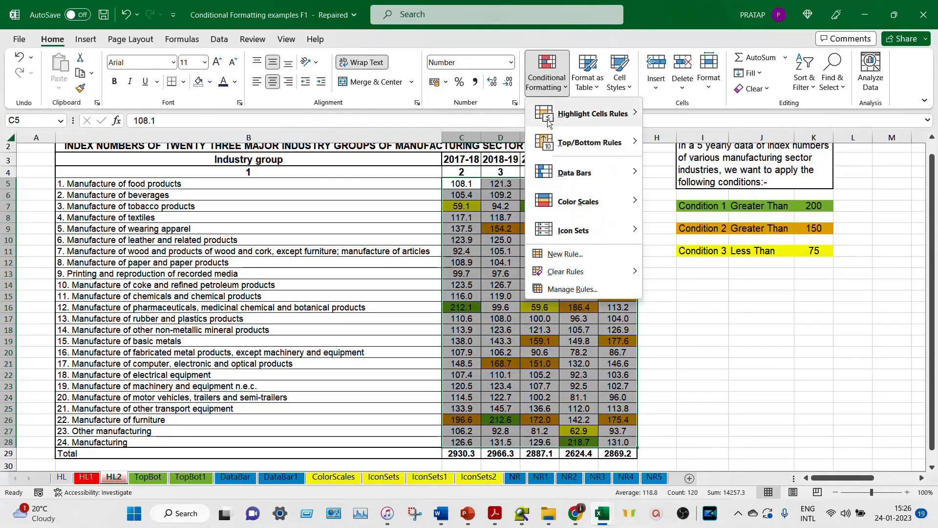
left_click(584, 290)
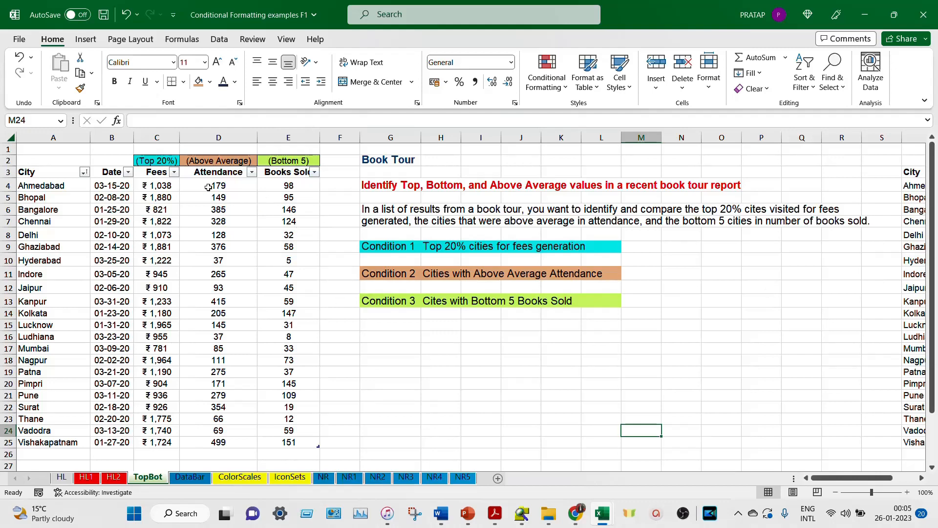
Start a Top 10% rule on the Fees values in C4:C25 of the TopBot sheet and set the percentage to 20
left_click_drag(171, 186, 158, 443)
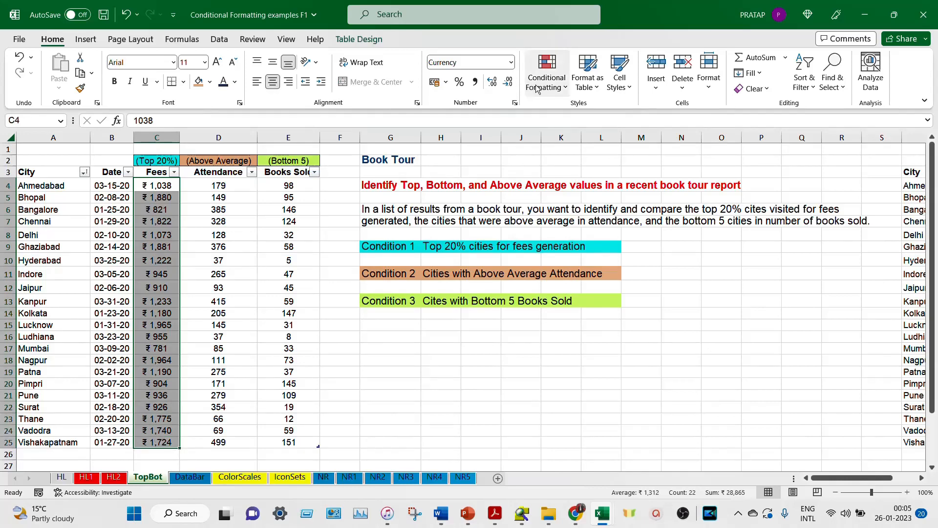
left_click(538, 88)
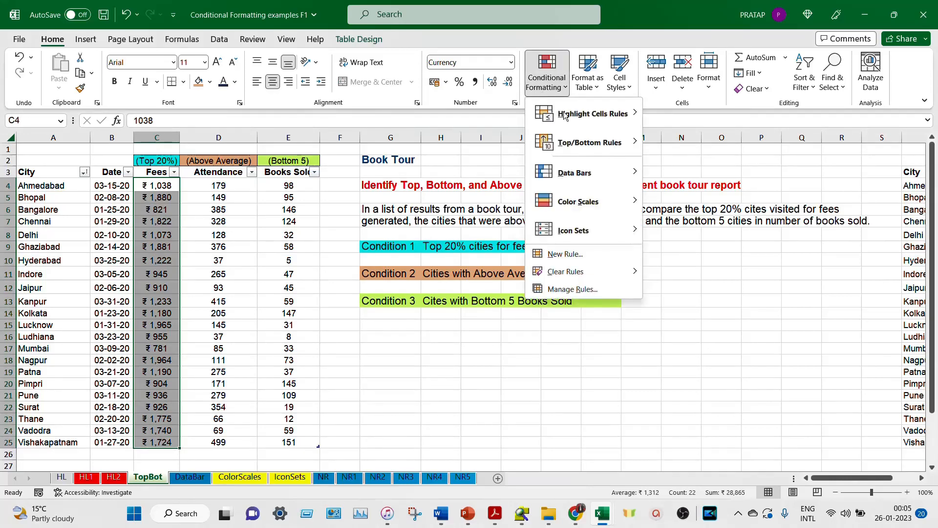
mouse_move(607, 145)
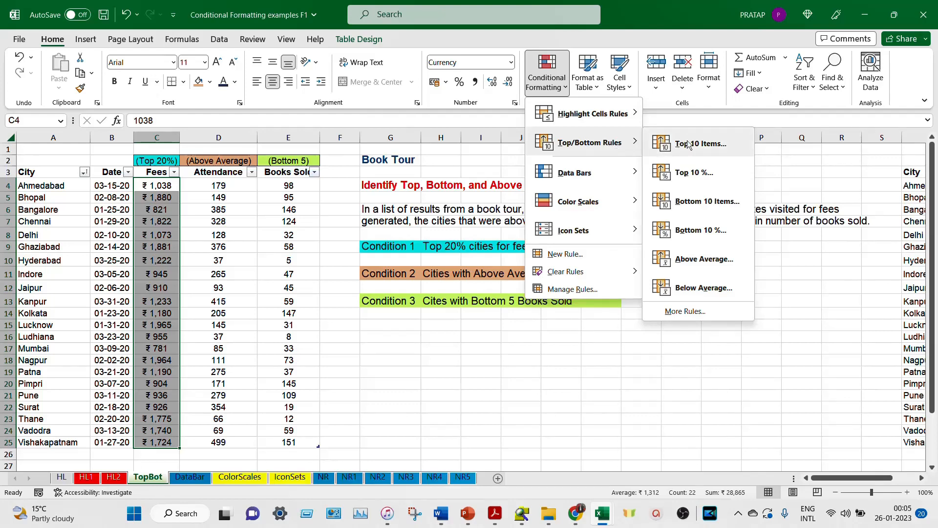
left_click(694, 172)
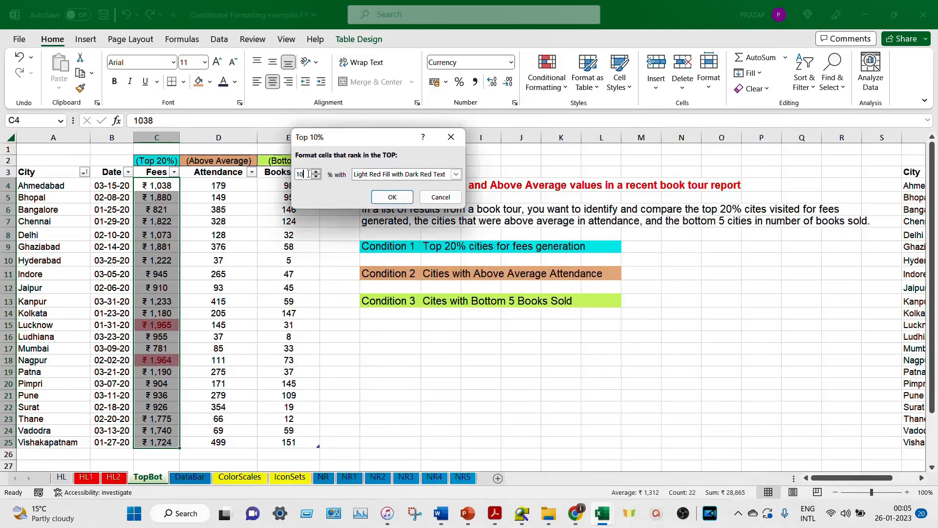
key("BackSpace")
key("BackSpace")
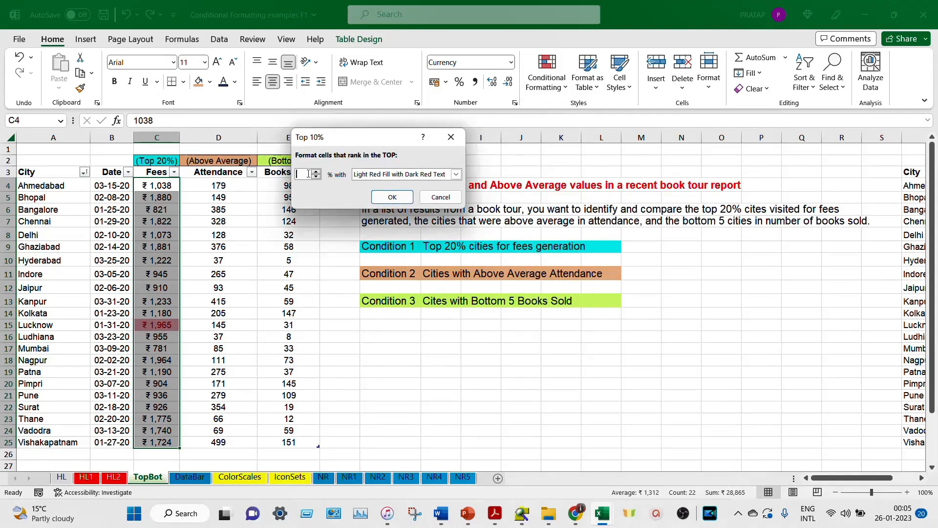
type("20")
key("Tab")
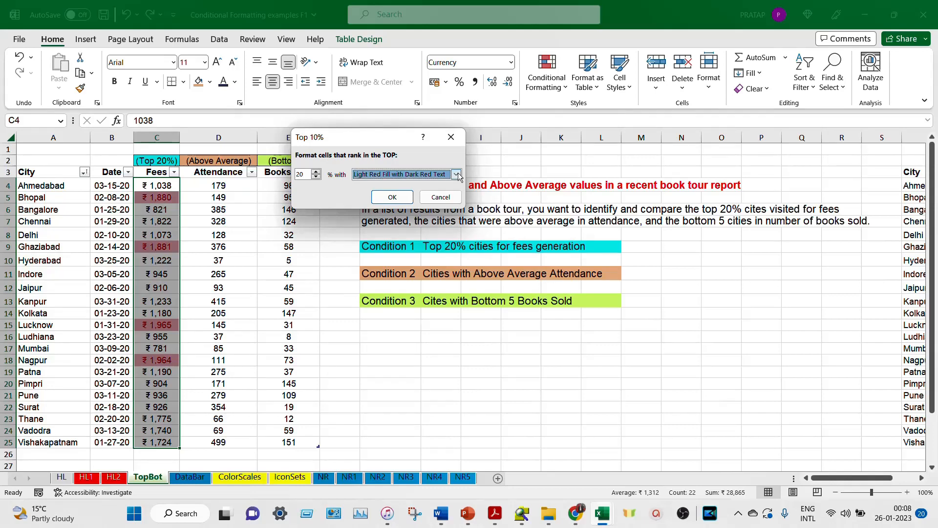
Give the top 20% Fees rule a custom turquoise fill from the standard colours and apply it
left_click(458, 175)
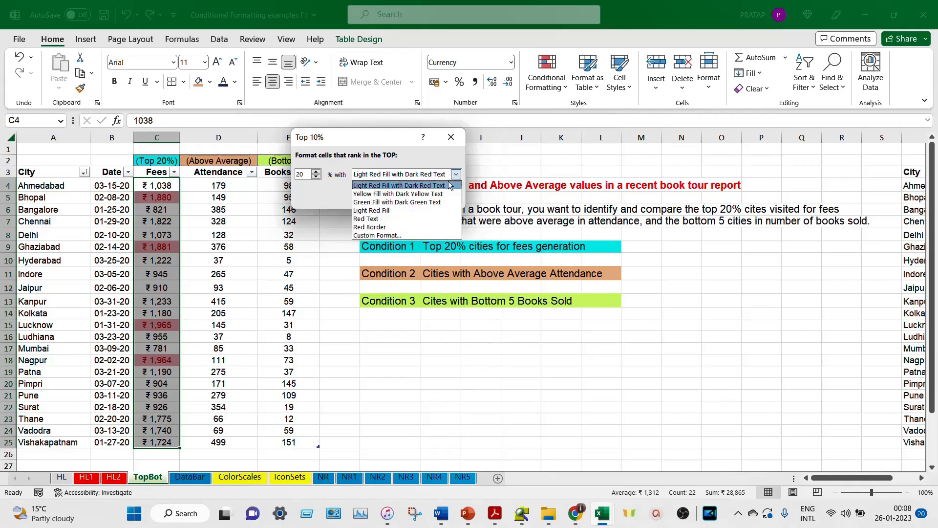
left_click(409, 232)
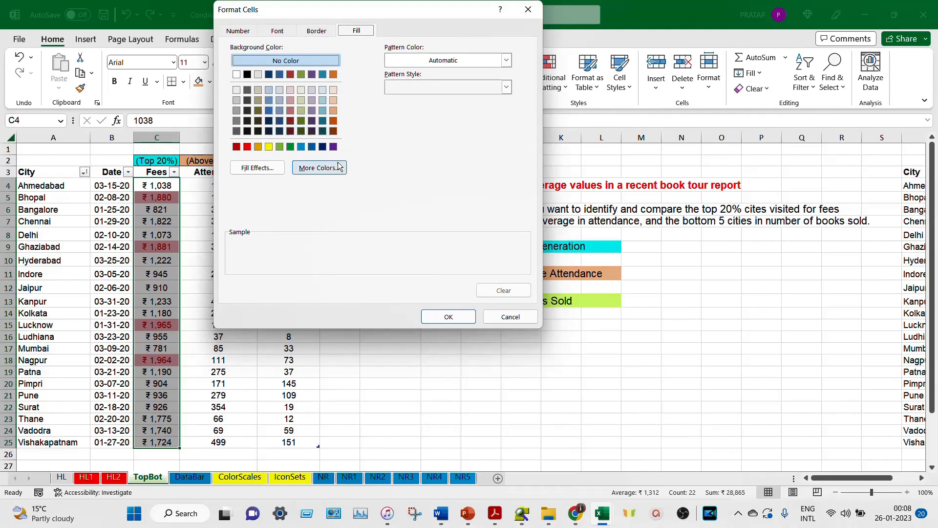
left_click(318, 167)
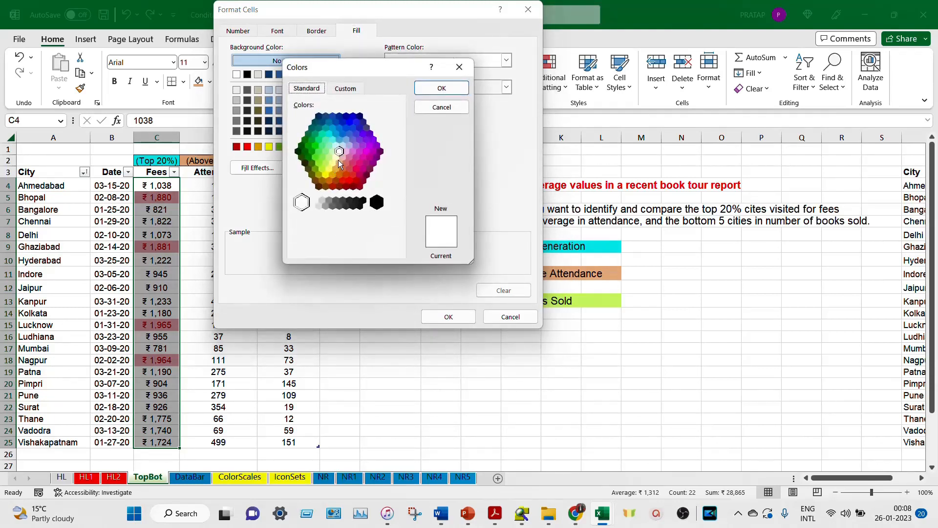
left_click(331, 136)
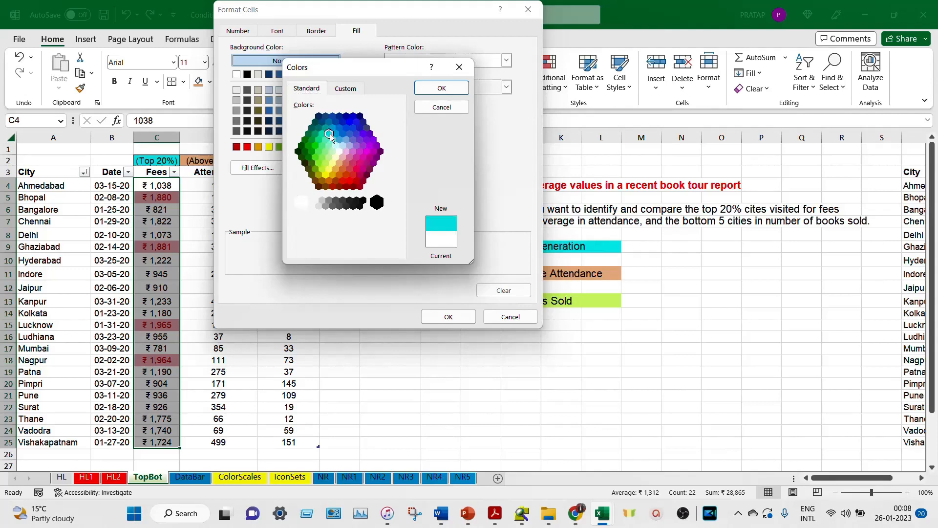
left_click(442, 88)
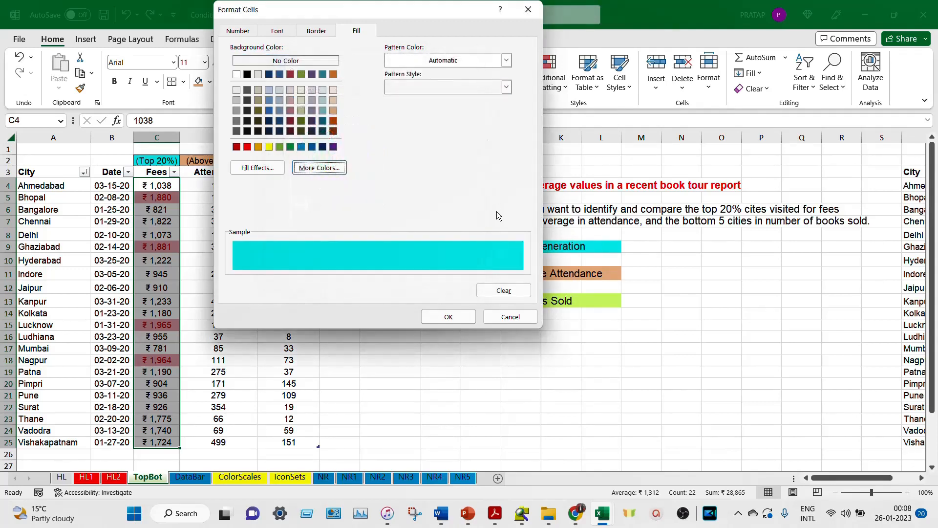
left_click(449, 317)
left_click(393, 197)
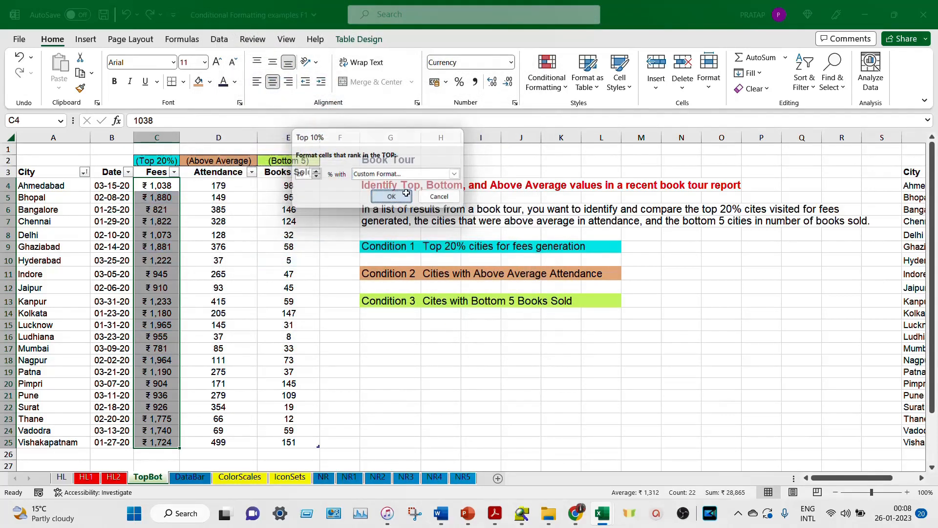
left_click(472, 349)
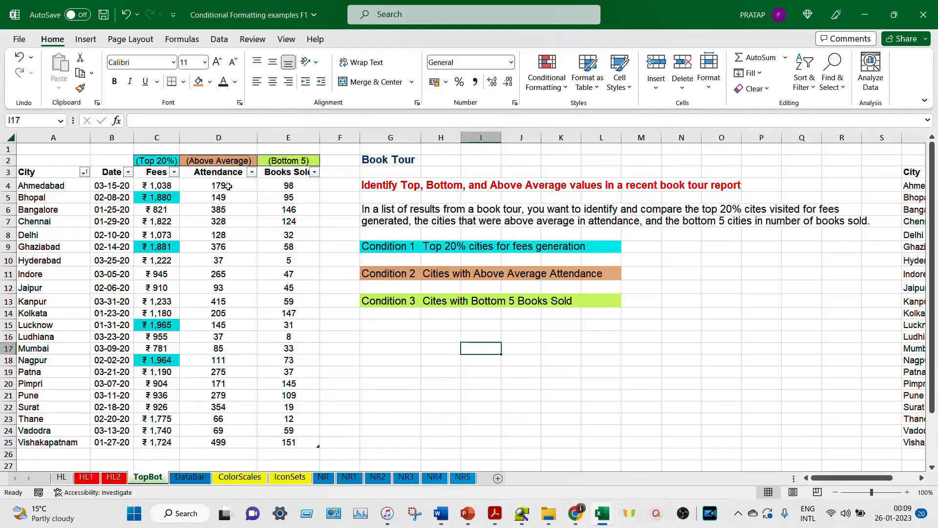
Highlight the above-average Attendance values in D4:D25 with a custom light orange fill
left_click_drag(228, 186, 264, 454)
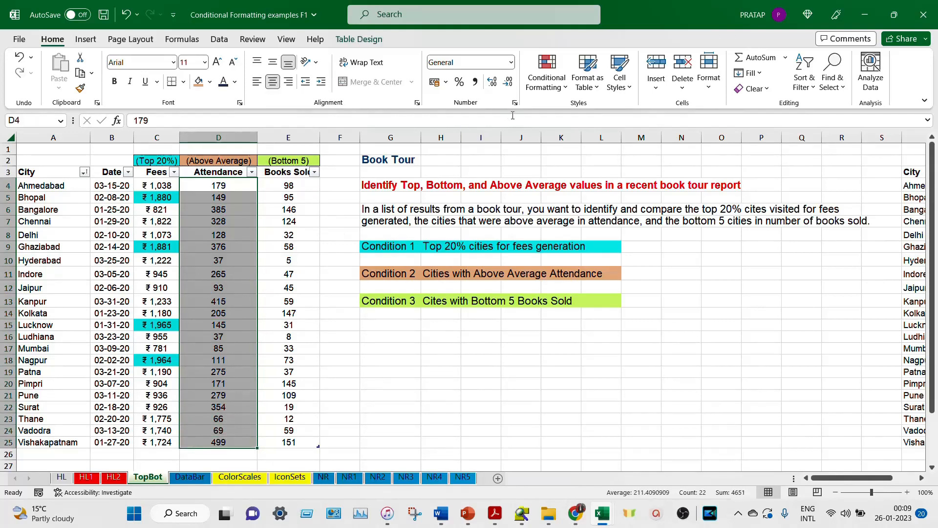
left_click(544, 89)
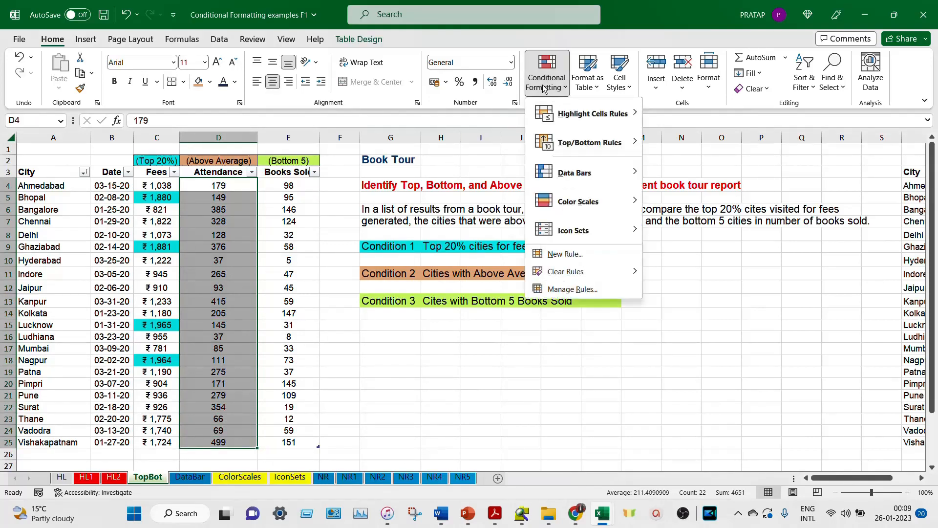
mouse_move(608, 143)
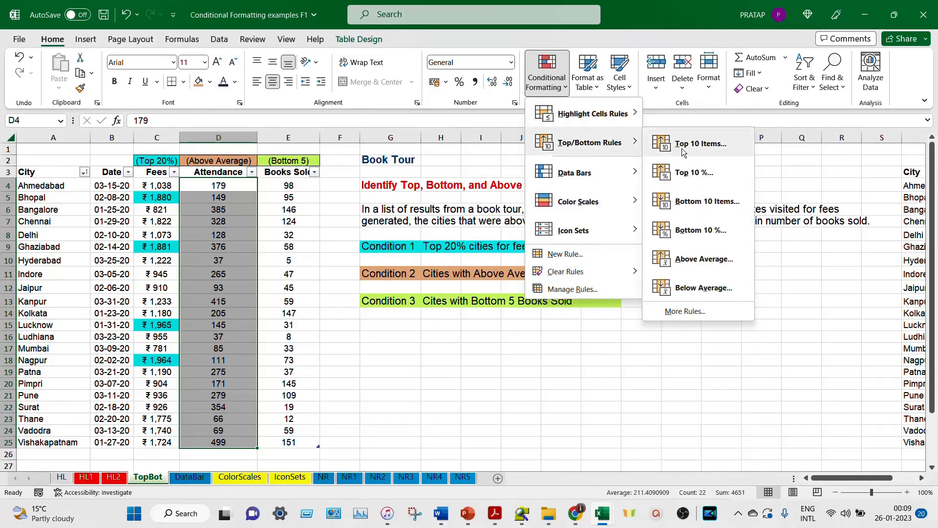
left_click(704, 259)
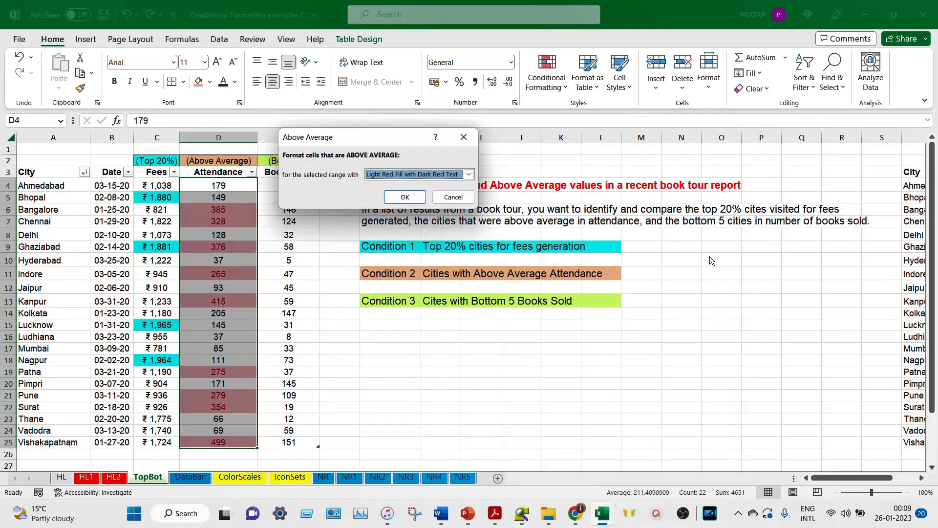
left_click(469, 175)
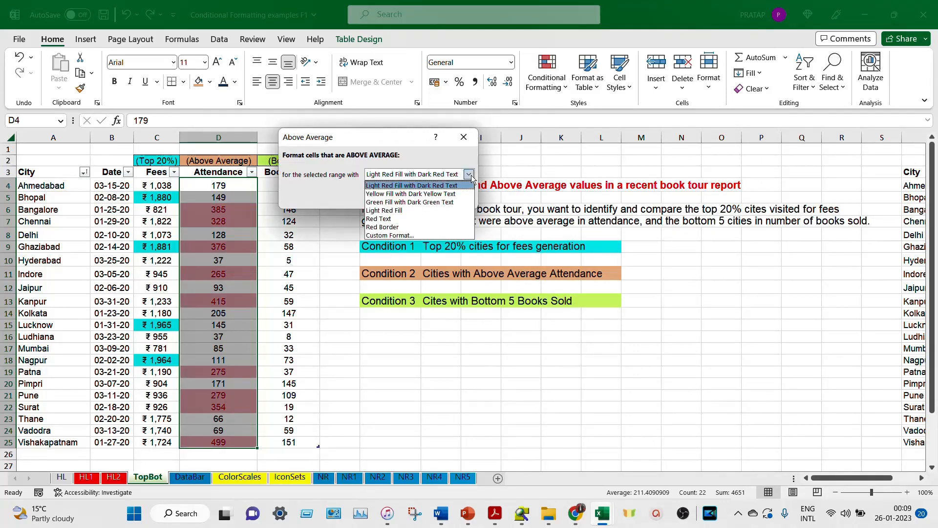
left_click(434, 235)
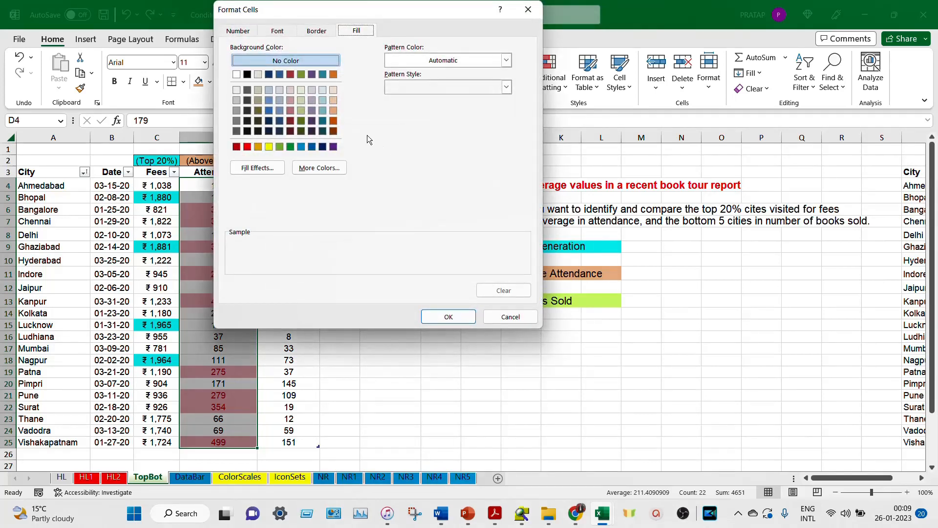
left_click(334, 110)
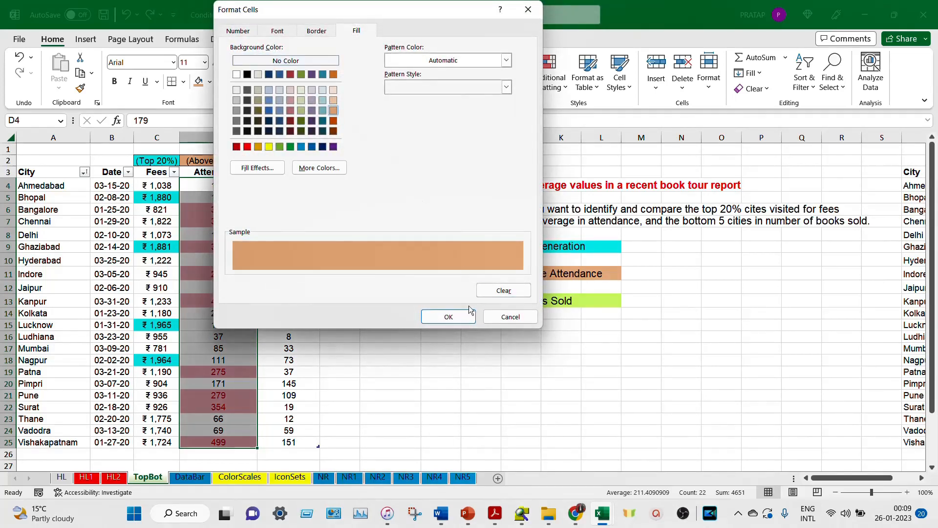
left_click(457, 316)
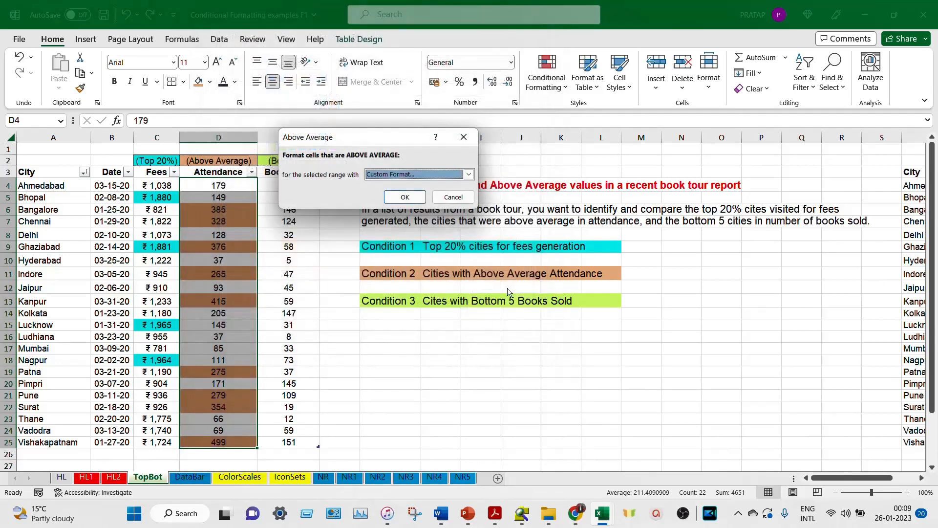
left_click(416, 198)
left_click(473, 348)
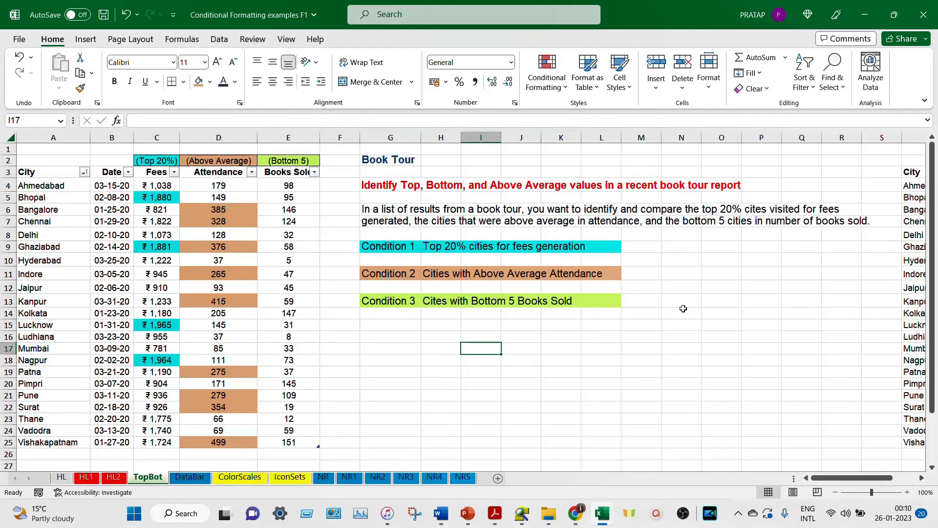
Start a Bottom 10 Items rule on the Books Sold values in E4:E25 and set the number of items to 5
left_click(304, 188)
key("ctrl+shift+Down")
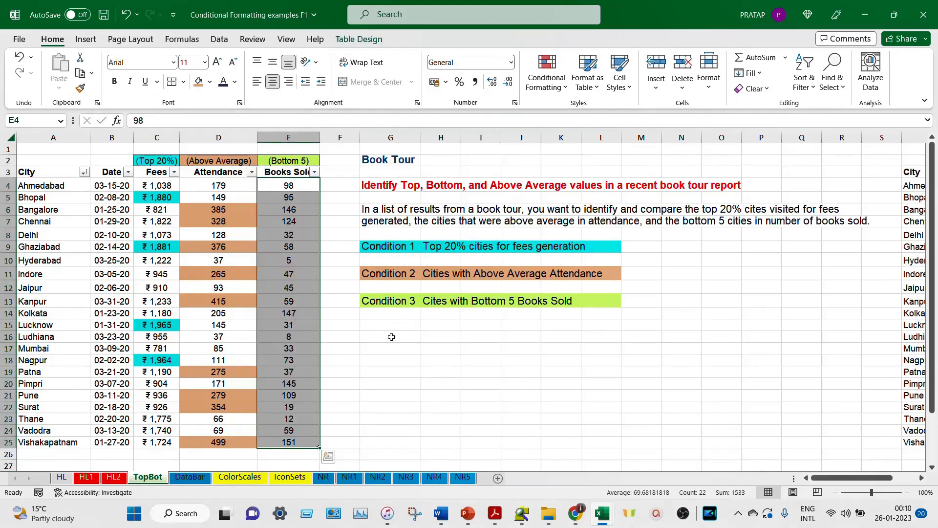
left_click(547, 88)
mouse_move(605, 142)
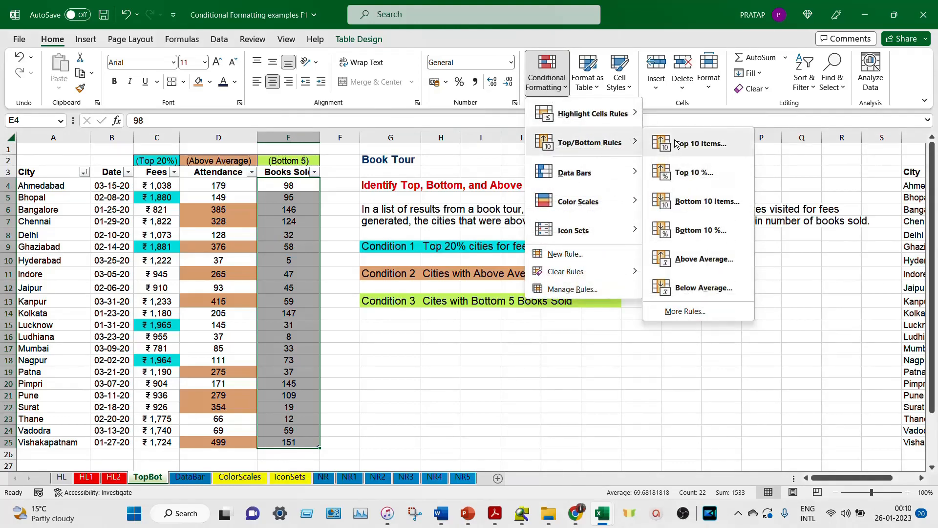
left_click(714, 201)
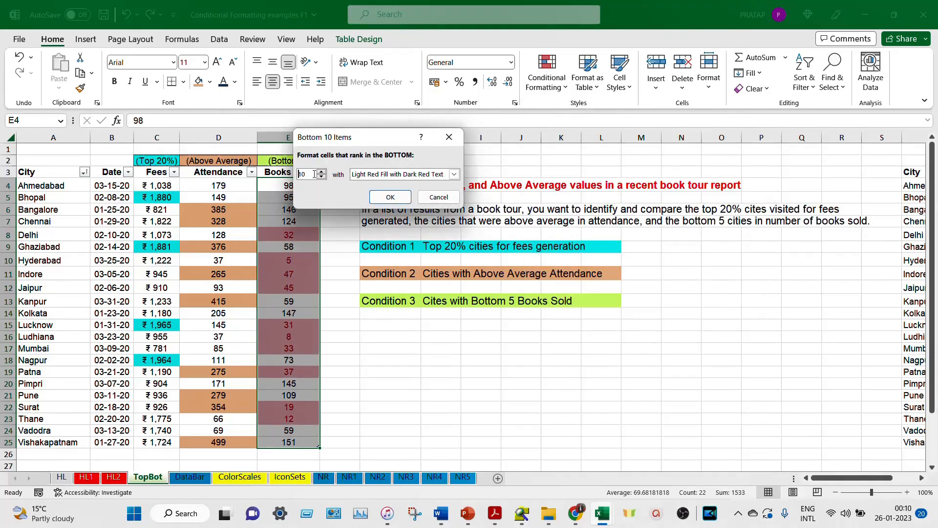
left_click(314, 174)
key("BackSpace")
key("BackSpace")
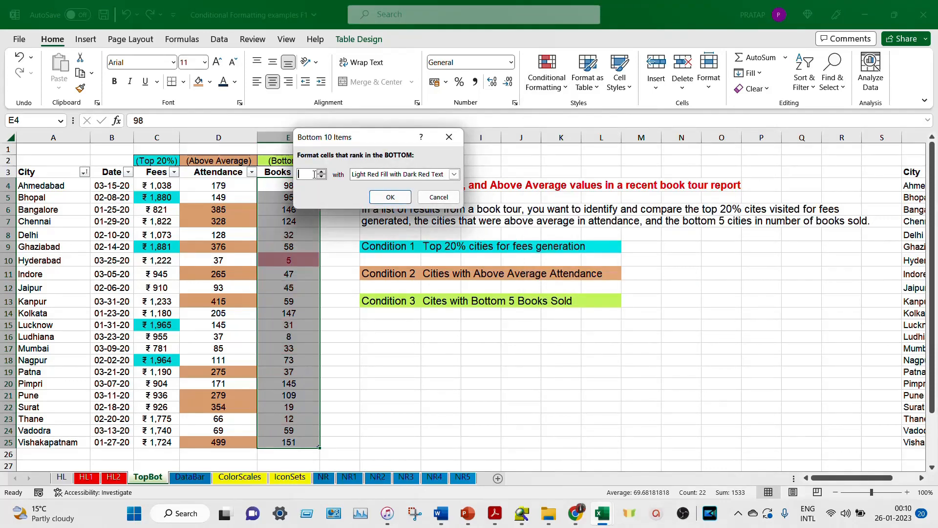
type("5")
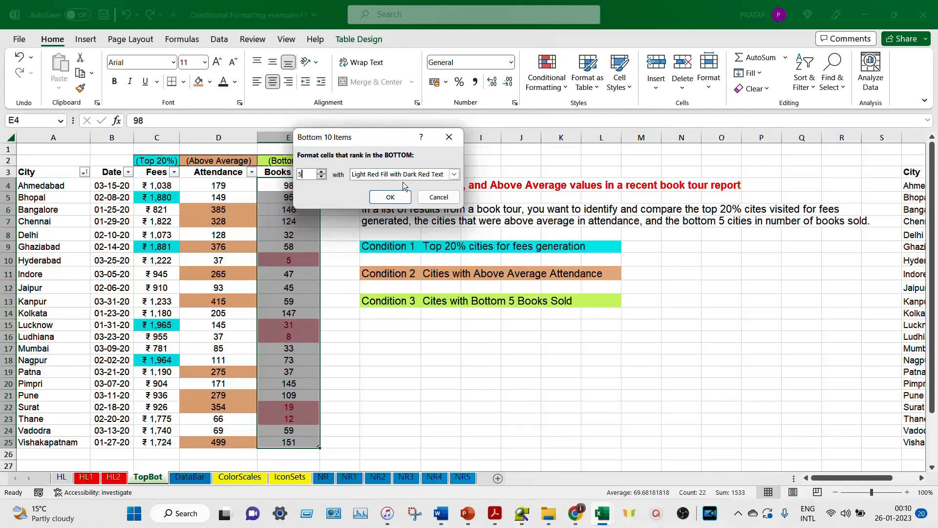
Give the bottom 5 Books Sold rule a custom bright green fill from the standard colours and apply it
left_click(454, 174)
left_click(399, 235)
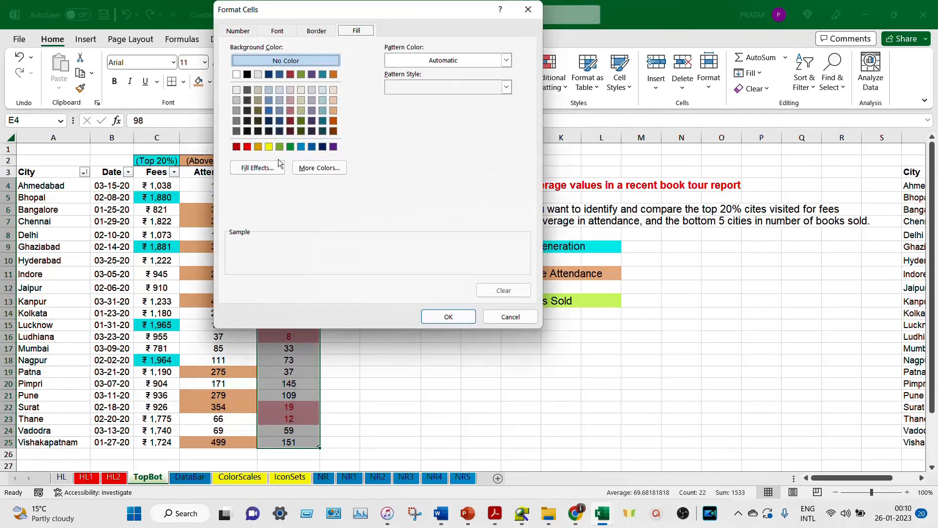
left_click(312, 169)
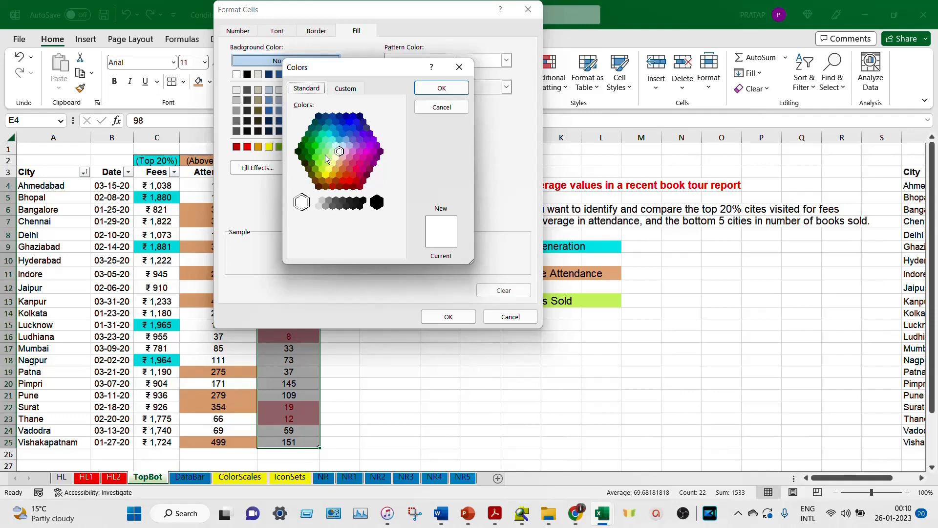
left_click(318, 163)
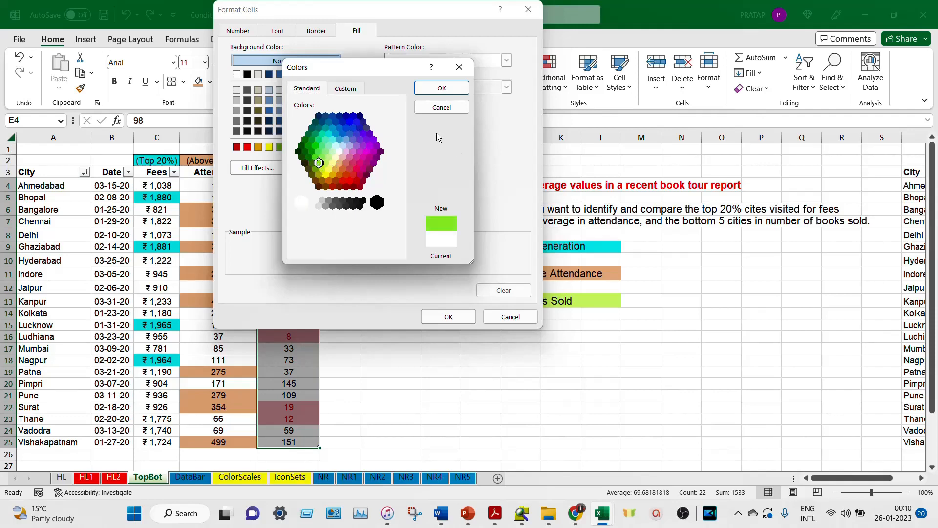
left_click(442, 88)
left_click(461, 316)
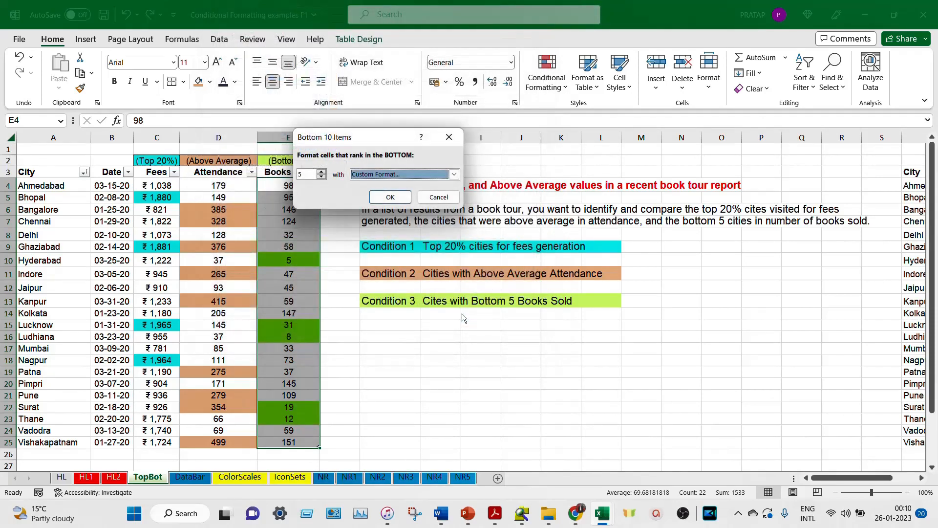
left_click(390, 196)
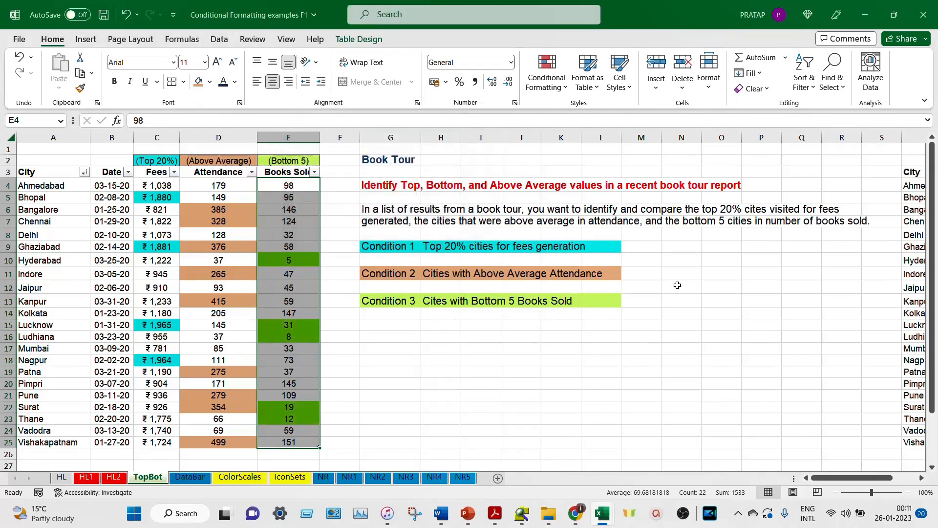
left_click(676, 287)
left_click(561, 336)
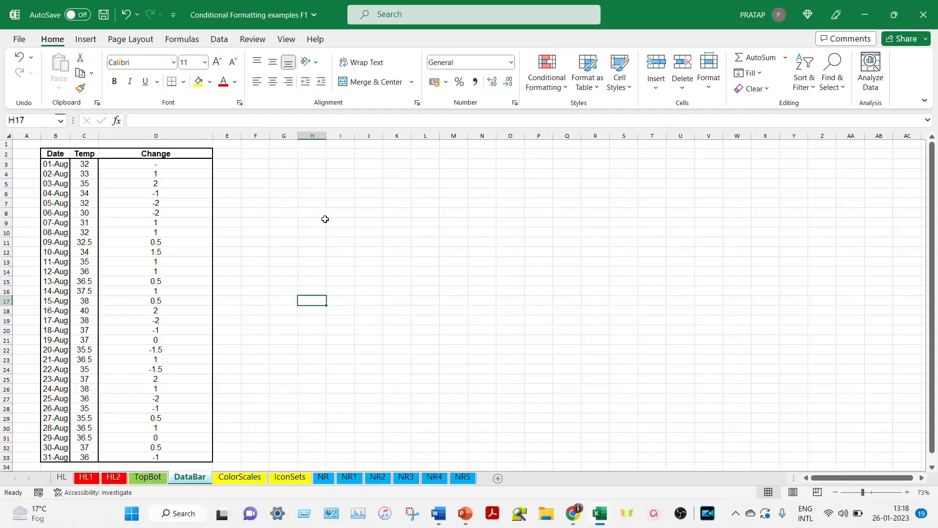
Add solid green data bars to the temperature Change values in D3:D33 of the DataBar sheet
left_click(167, 164)
left_click_drag(166, 165, 181, 457)
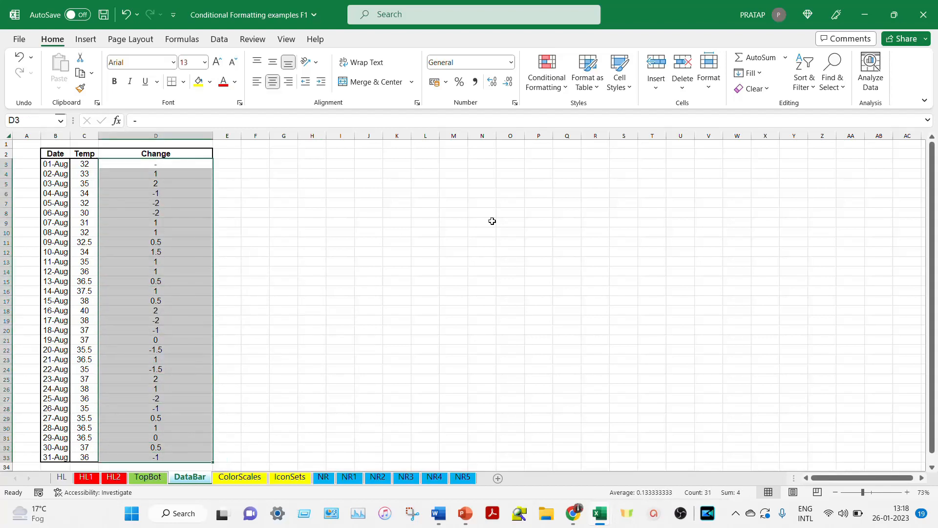
left_click(547, 88)
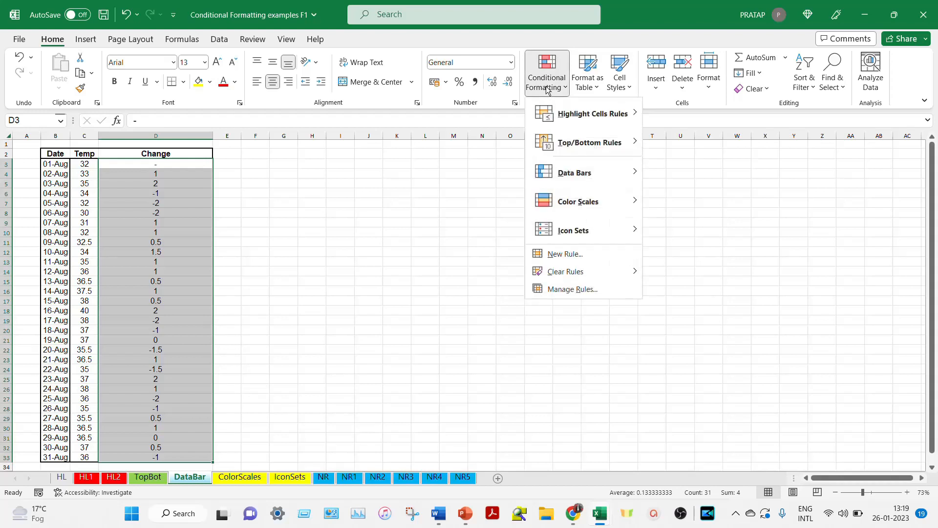
mouse_move(590, 179)
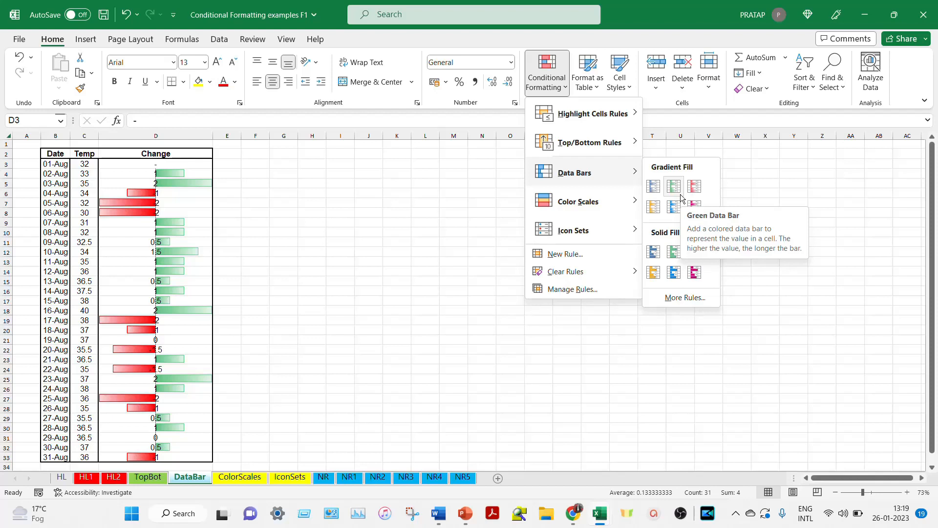
left_click(675, 252)
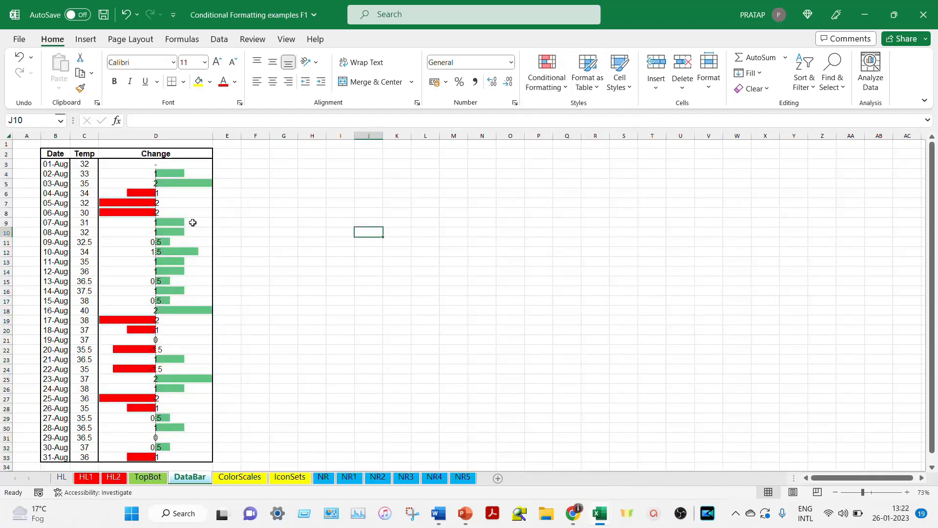
left_click_drag(193, 223, 191, 309)
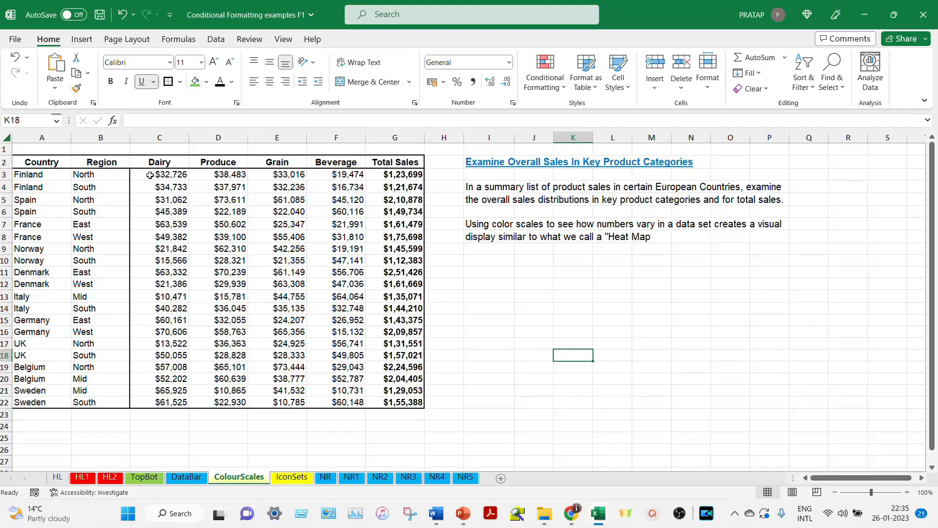
Apply the Green - White color scale to the product category sales in C3:F22 of the ColourScales sheet
left_click_drag(149, 175, 358, 400)
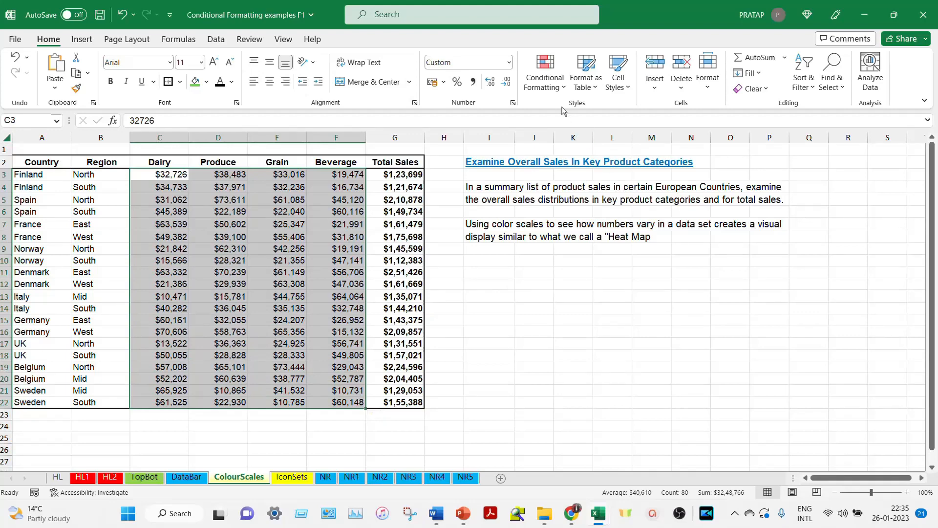
left_click(545, 88)
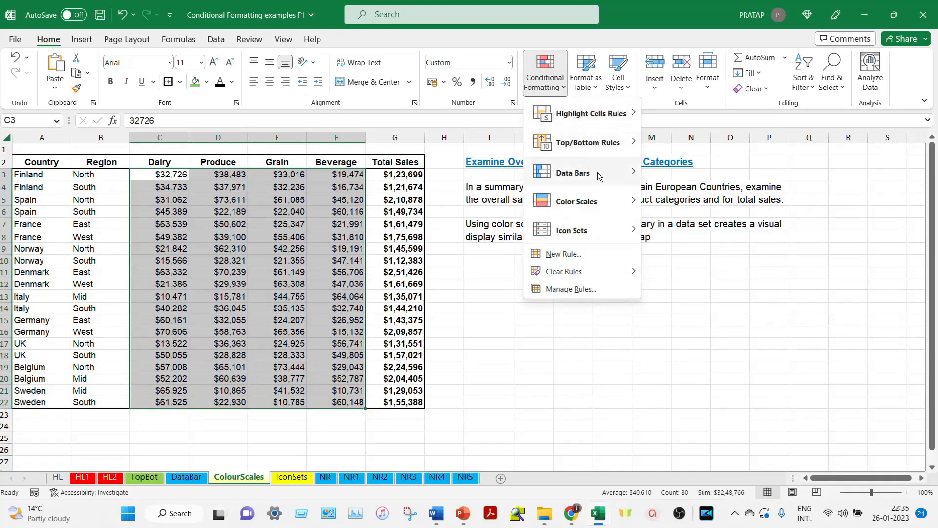
mouse_move(603, 205)
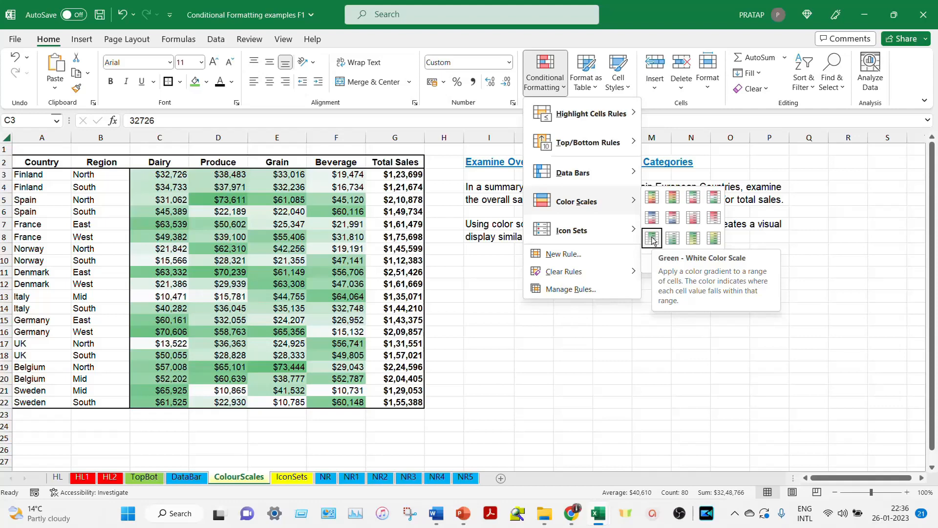
left_click(652, 239)
left_click(533, 271)
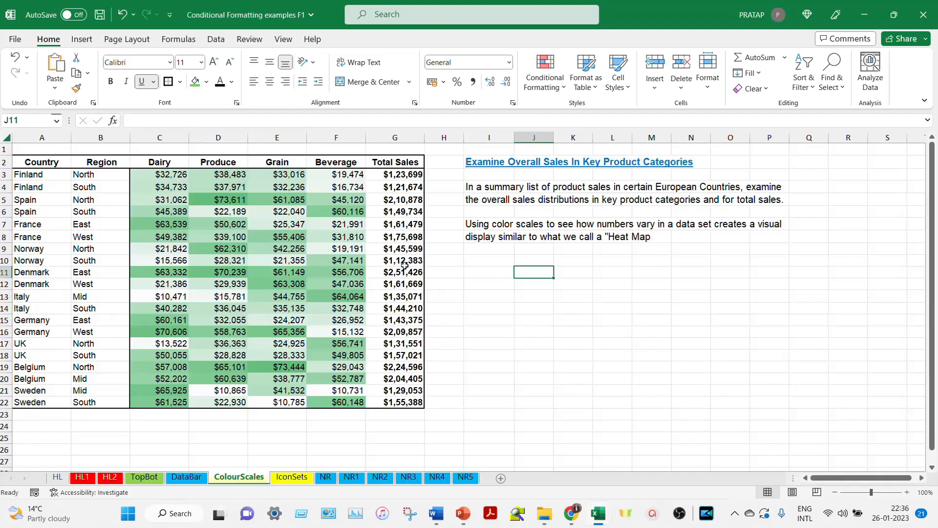
Examine the lightest and darkest cells in the Dairy and Beverage columns and the countries and regions they belong to
left_click(176, 297)
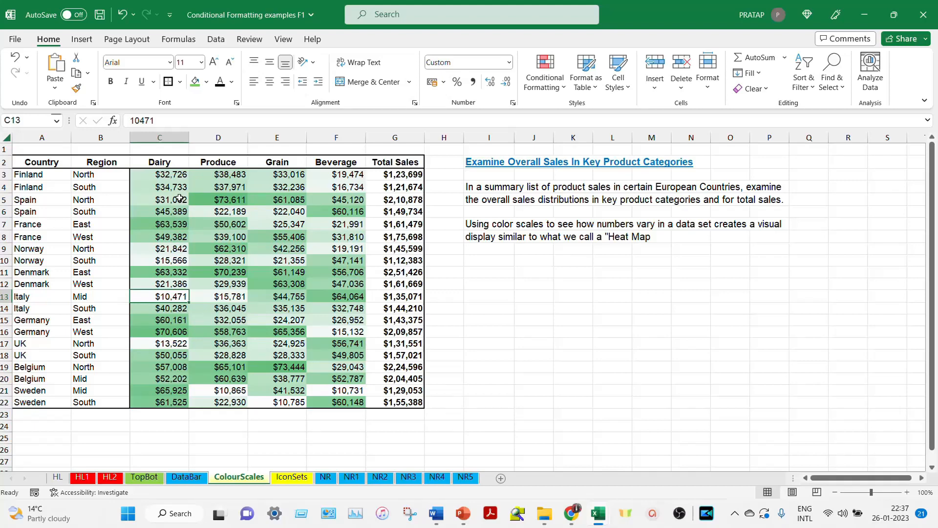
left_click(181, 331)
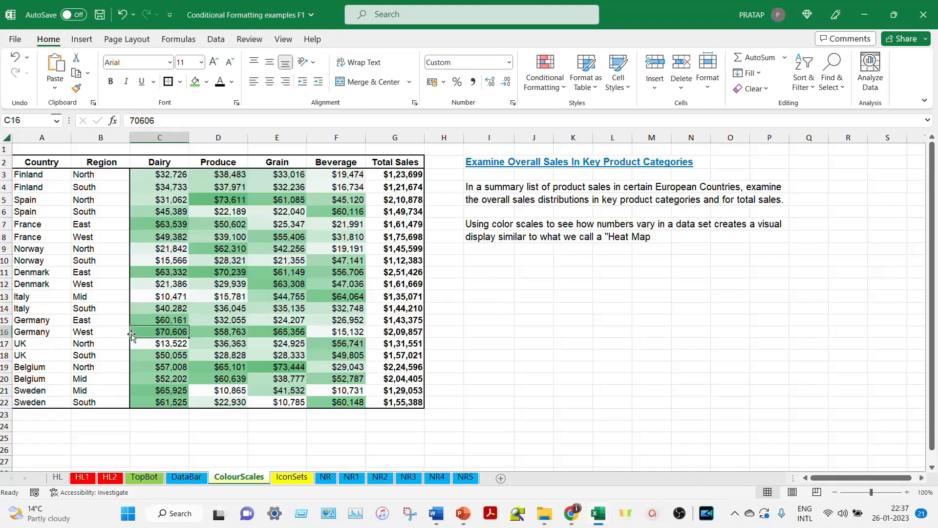
left_click(489, 283)
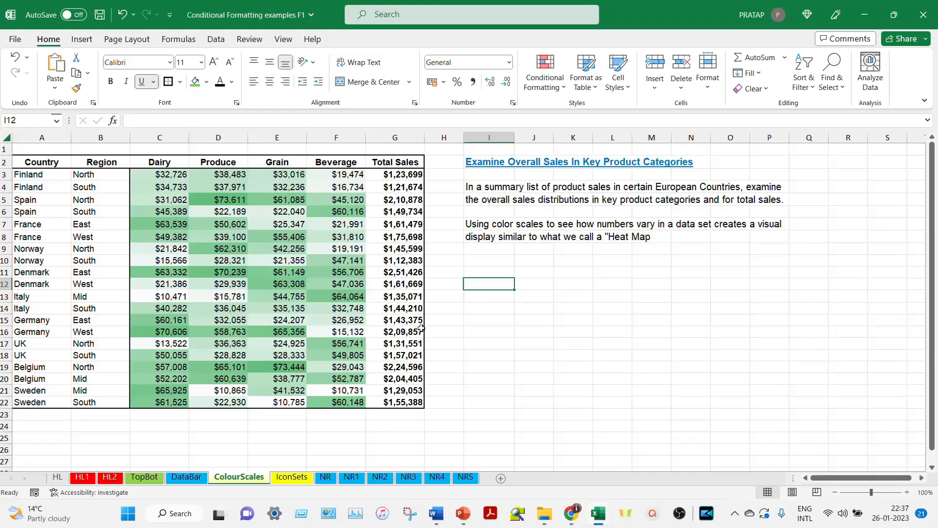
left_click(352, 391)
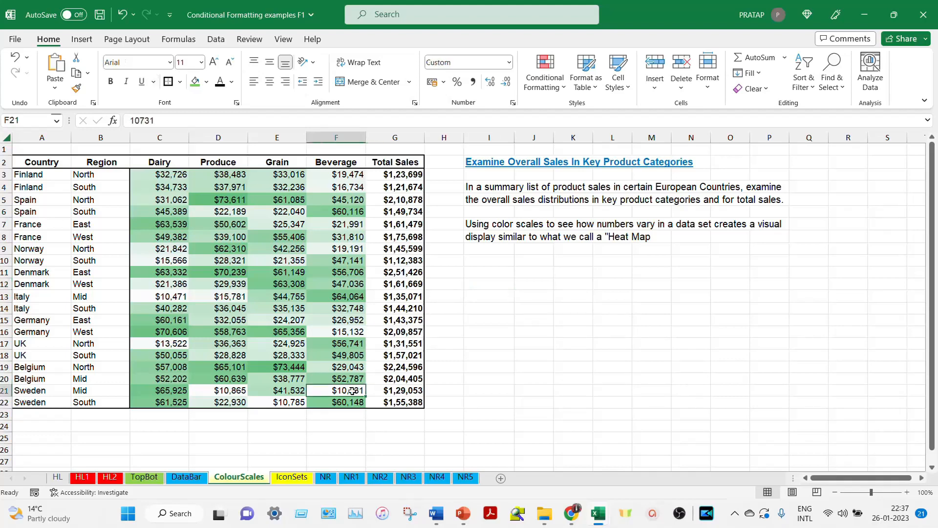
left_click(104, 390)
left_click(47, 391)
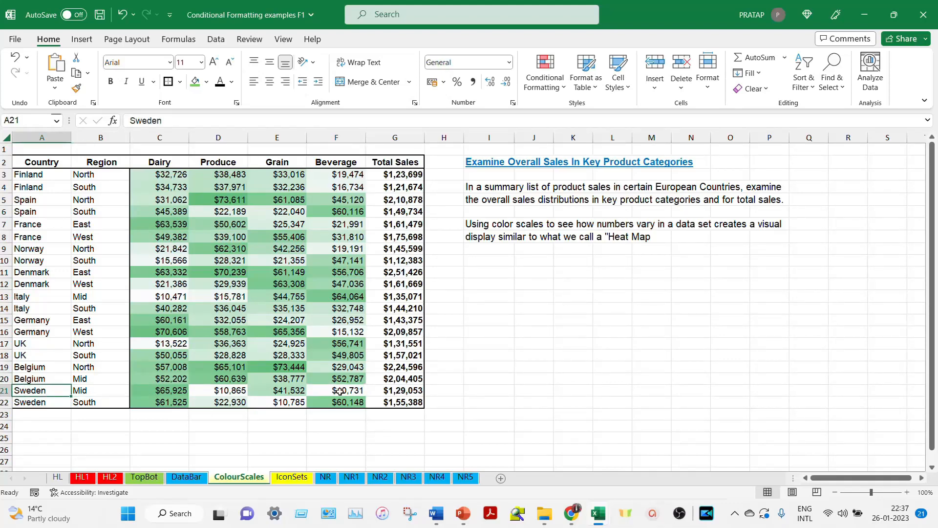
left_click(356, 296)
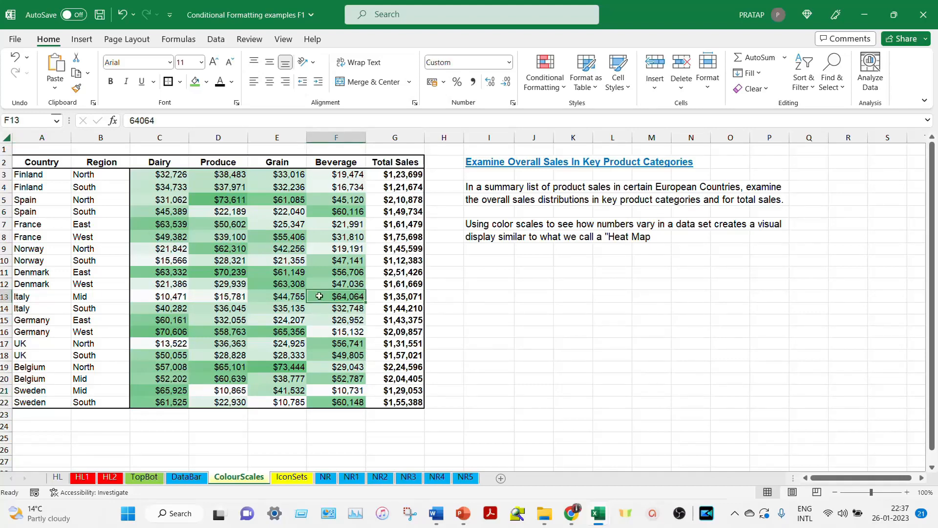
left_click(106, 293)
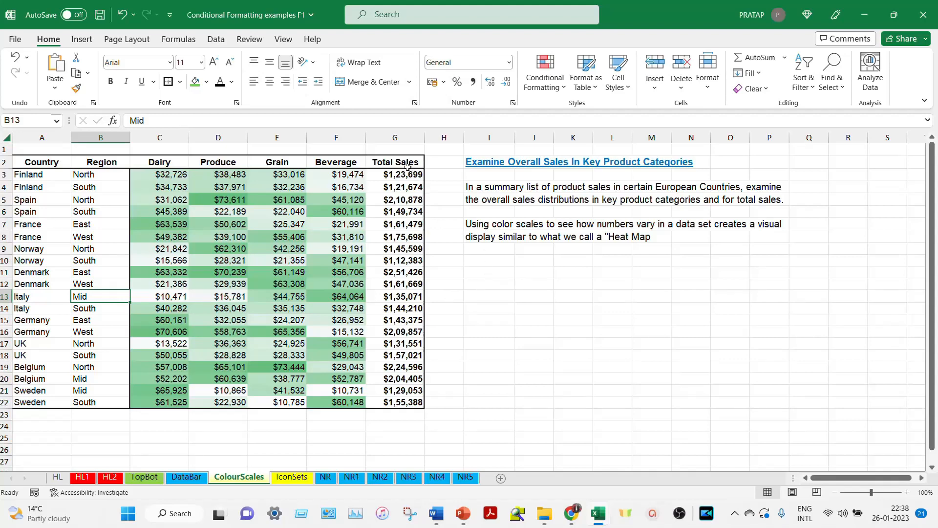
Apply the Red - White color scale to the Total Sales values in G3:G22 and check its darkest and lightest cells
left_click_drag(408, 175, 406, 404)
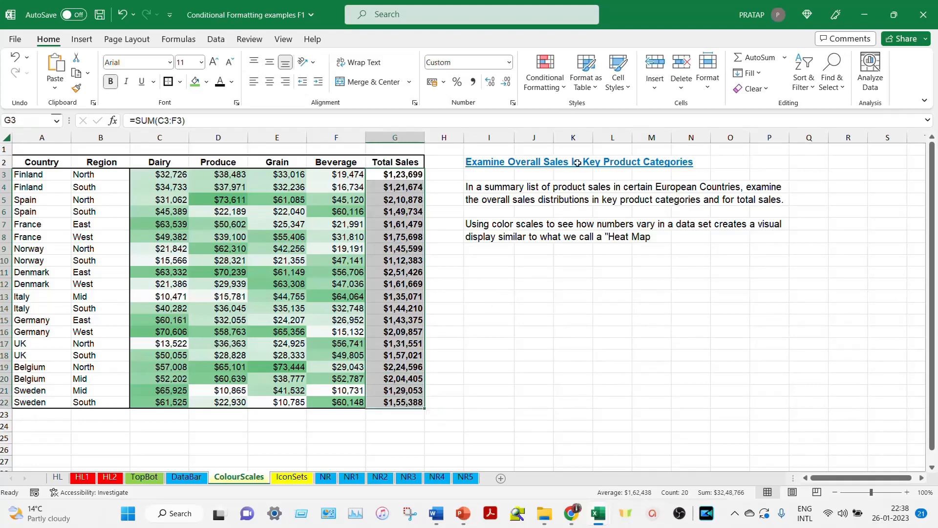
left_click(549, 89)
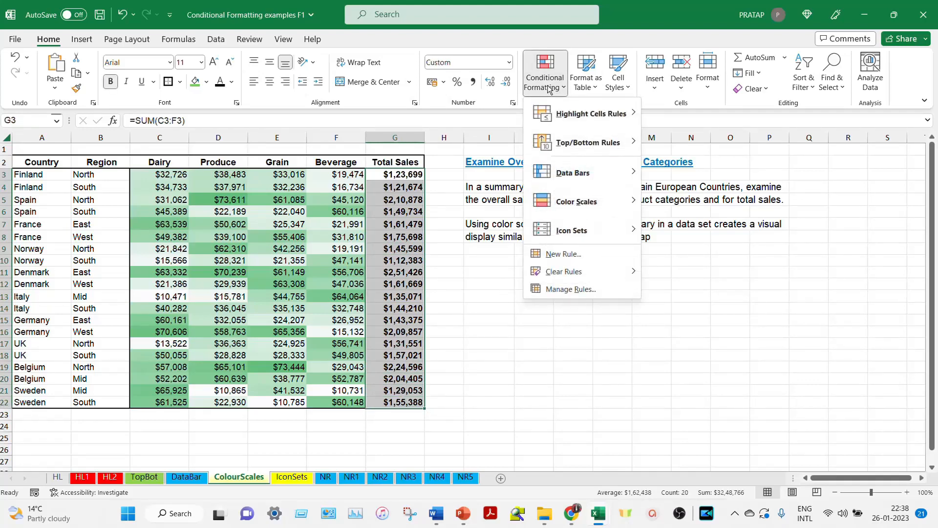
mouse_move(593, 203)
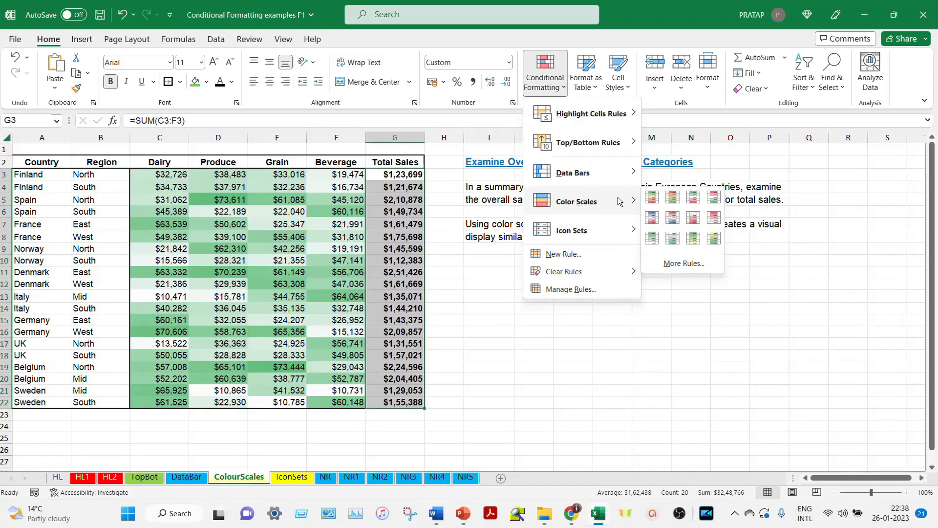
left_click(713, 218)
left_click(488, 308)
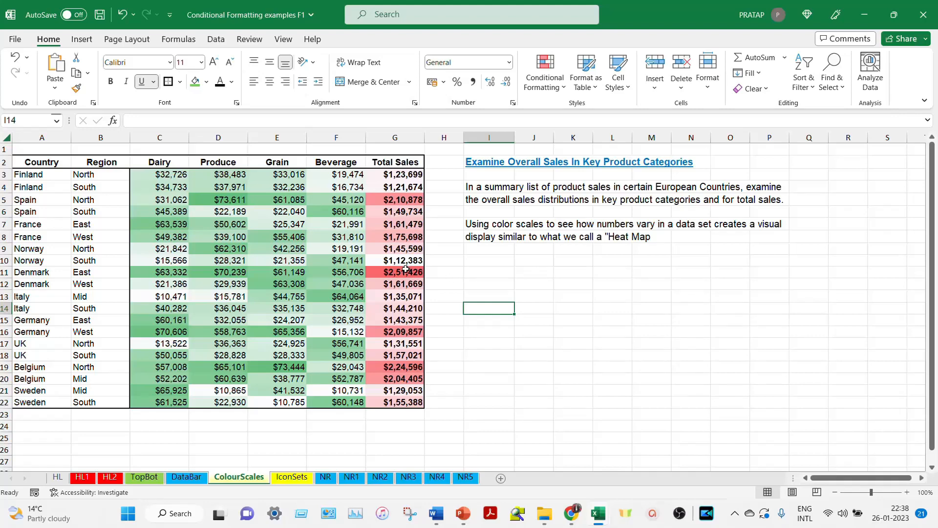
left_click(405, 272)
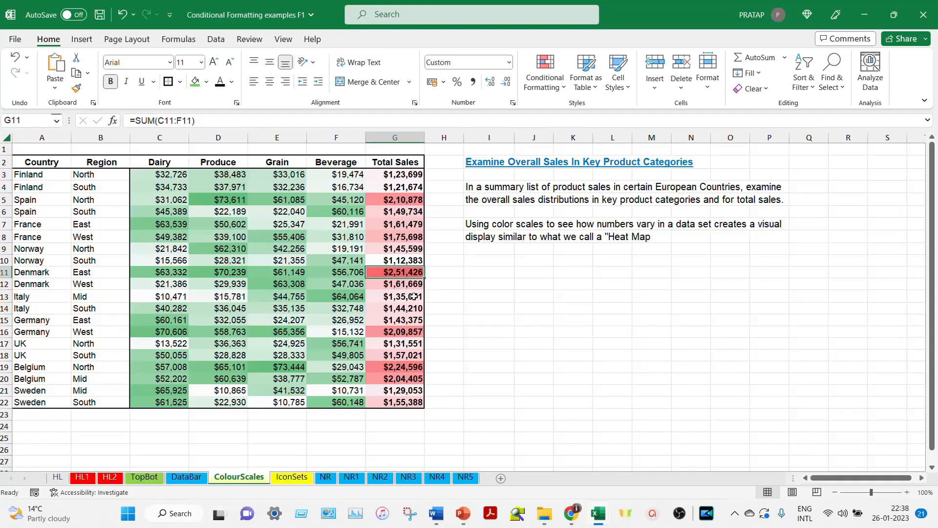
left_click(413, 259)
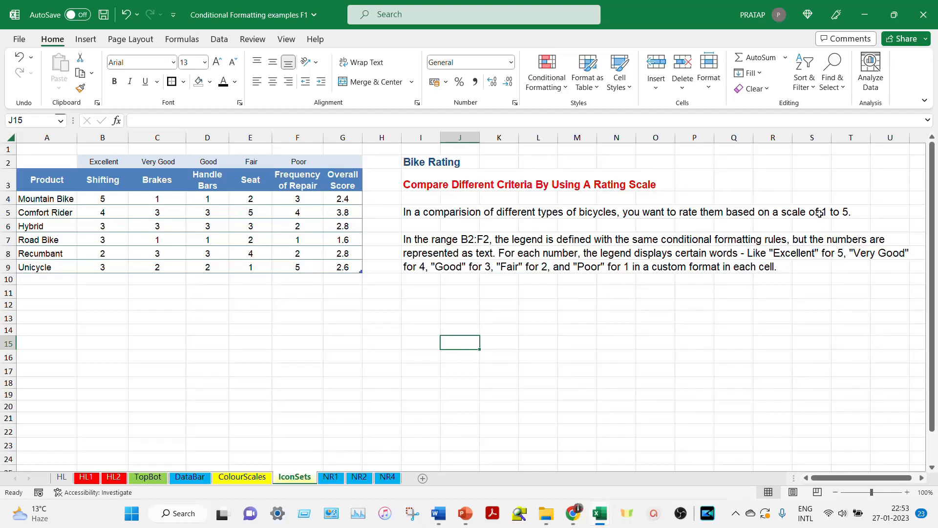
Examine the numbers behind the rating legend in B2:F2 of the IconSets sheet and the cell format of the Excellent entry
left_click_drag(92, 166, 320, 163)
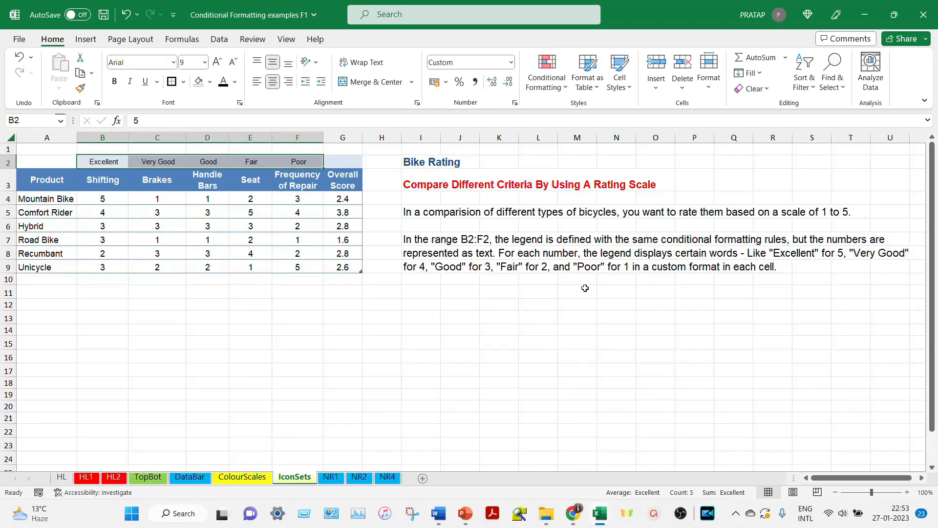
left_click(109, 163)
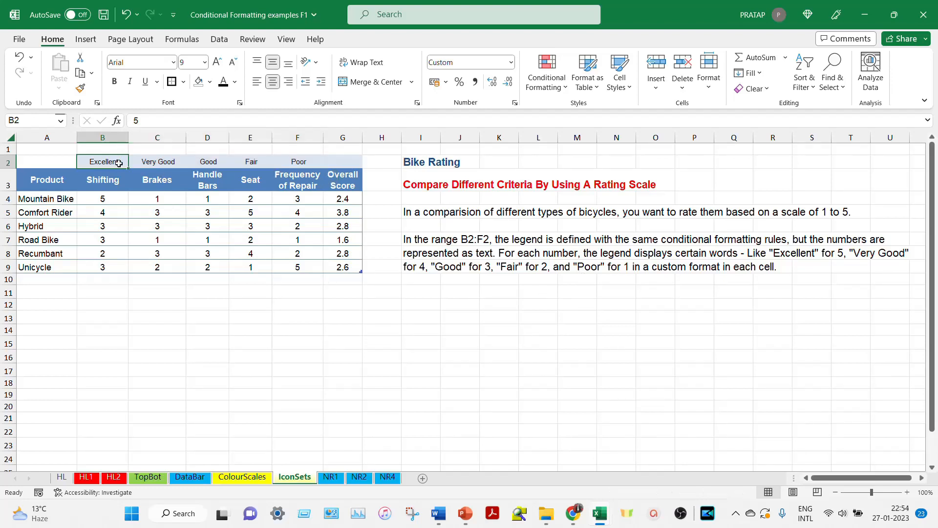
left_click(153, 163)
left_click(205, 162)
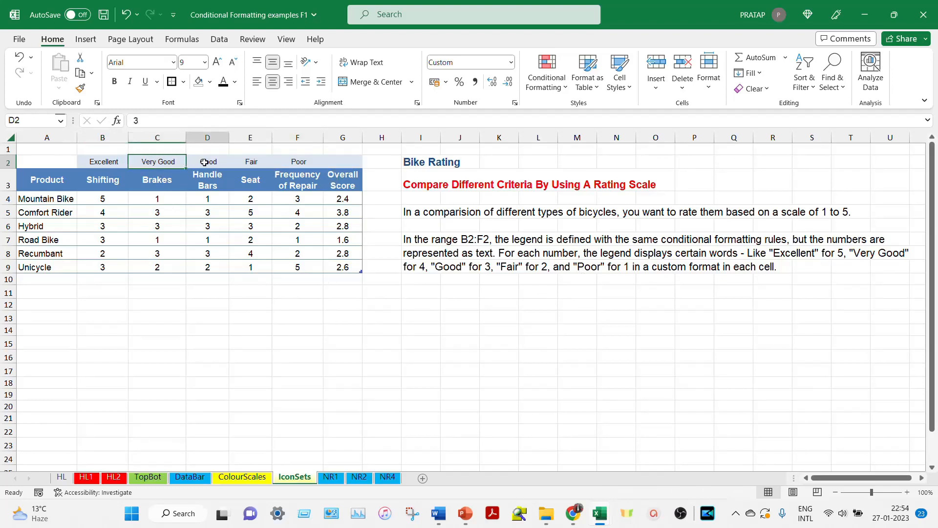
left_click(252, 164)
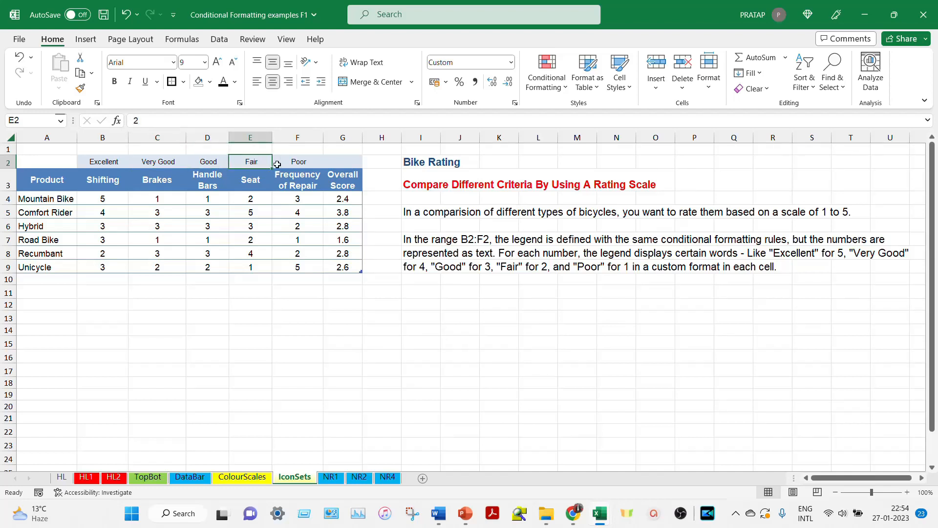
left_click(297, 164)
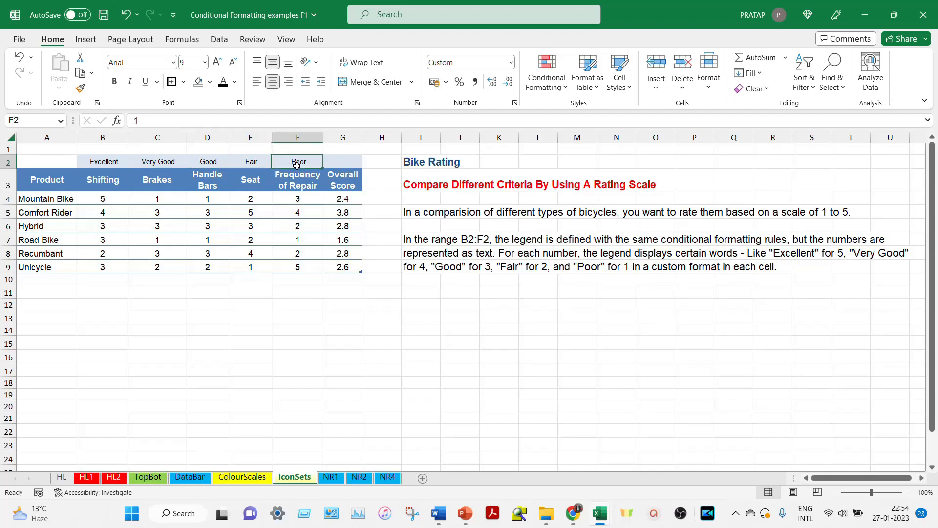
left_click(111, 162)
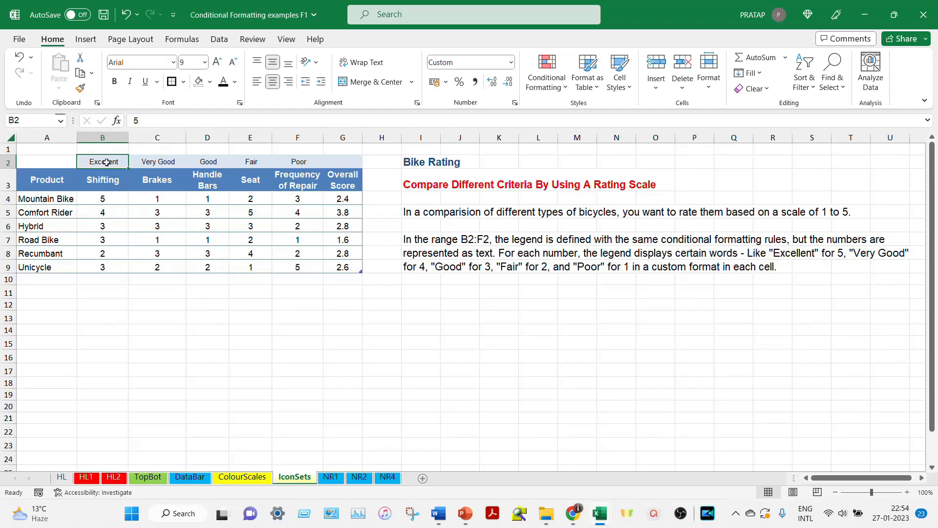
key("ctrl+1")
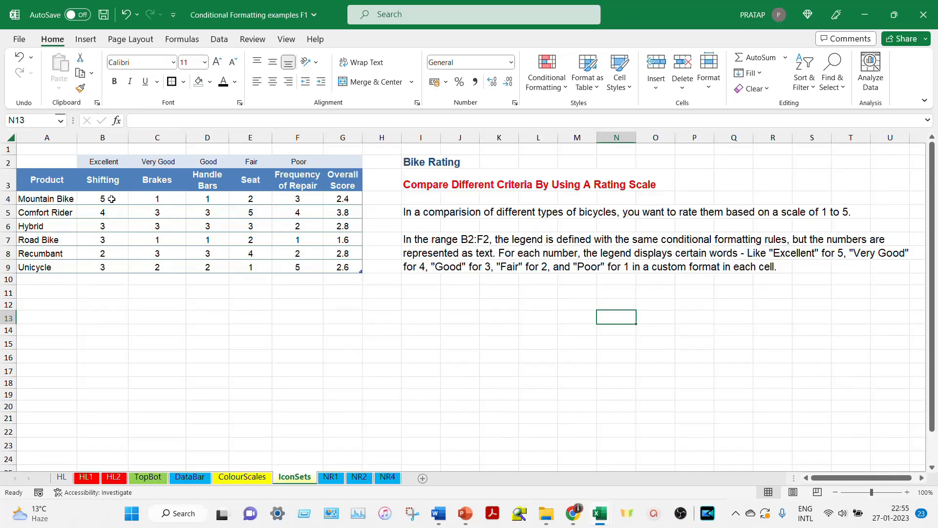
Apply the five-quarters circle icon set to the bike ratings and overall scores in B4:G9
left_click_drag(111, 199, 343, 268)
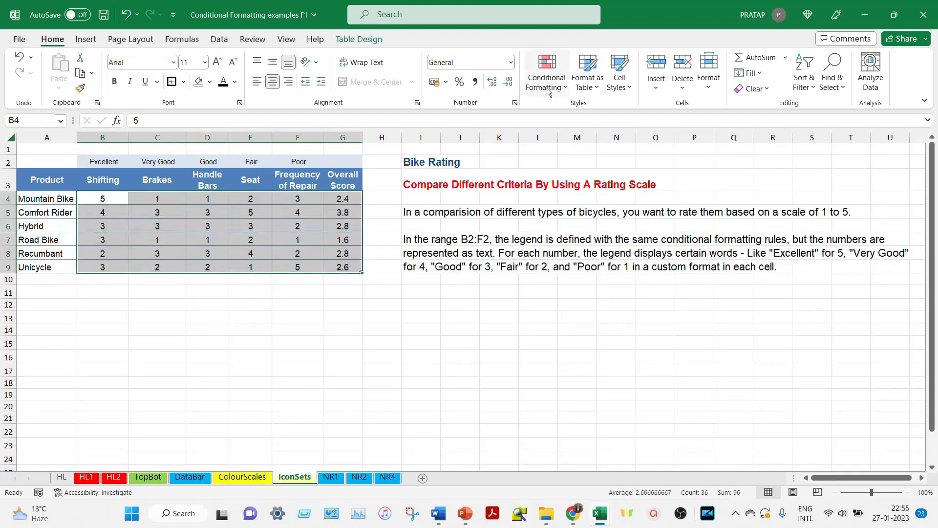
left_click(549, 92)
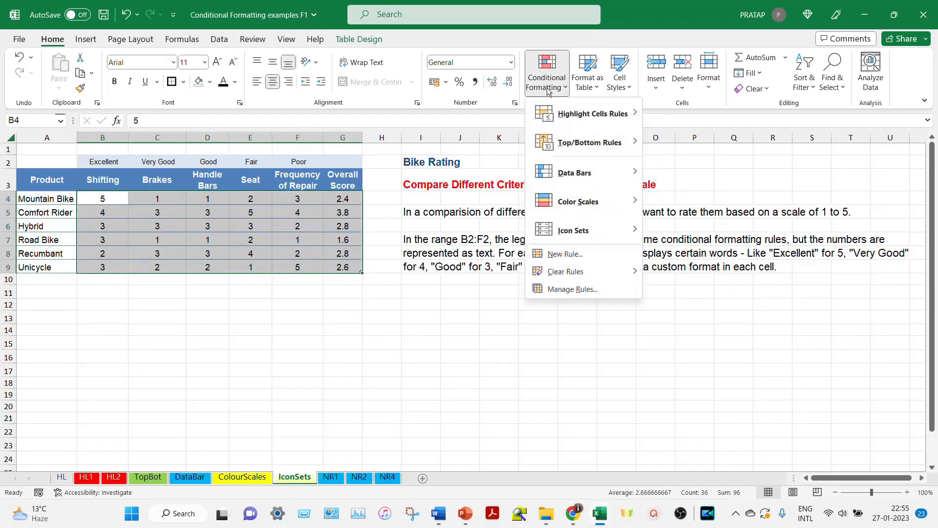
mouse_move(594, 231)
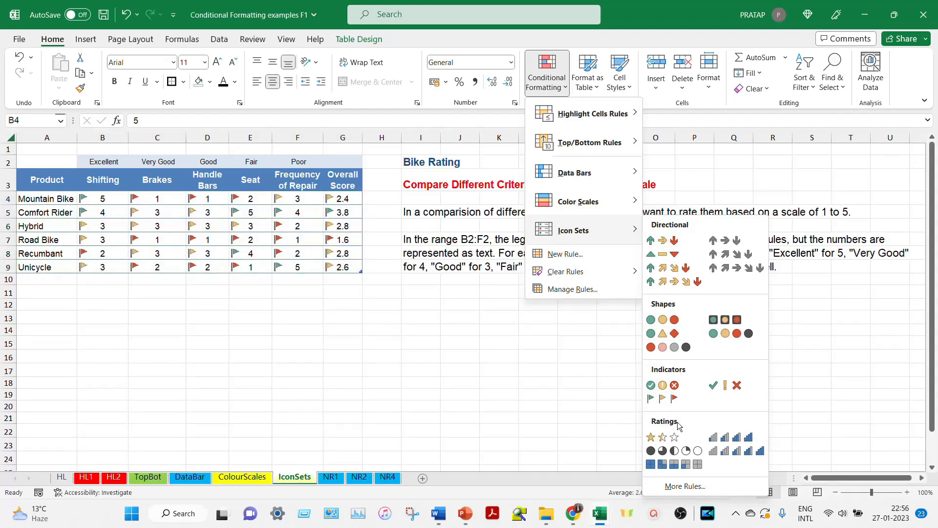
left_click(689, 449)
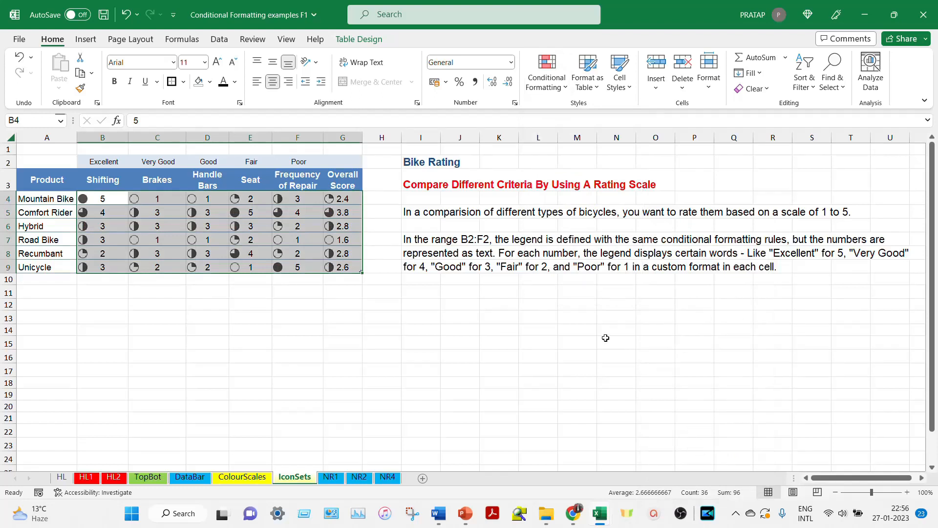
left_click(515, 326)
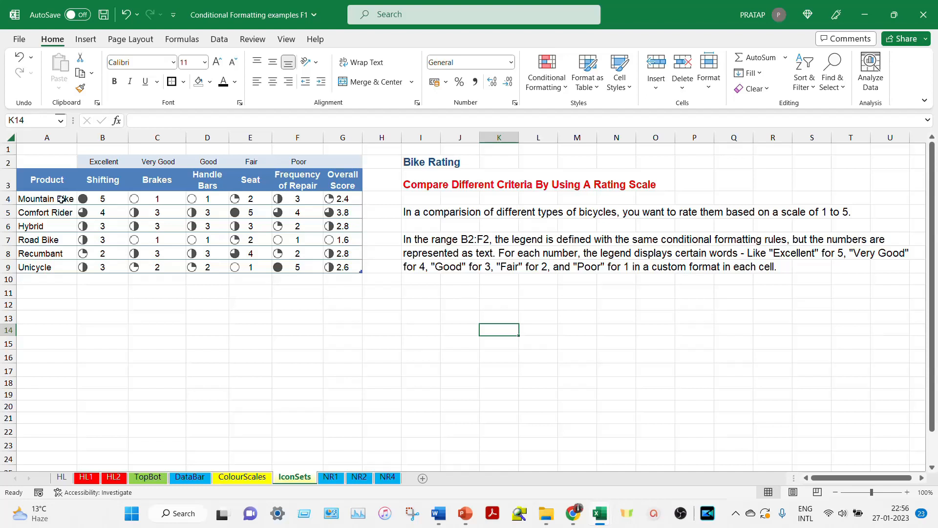
Copy the bike rating table with its legend from A2:G9 to A12 and autofit the height of header row 13
left_click_drag(28, 163, 341, 263)
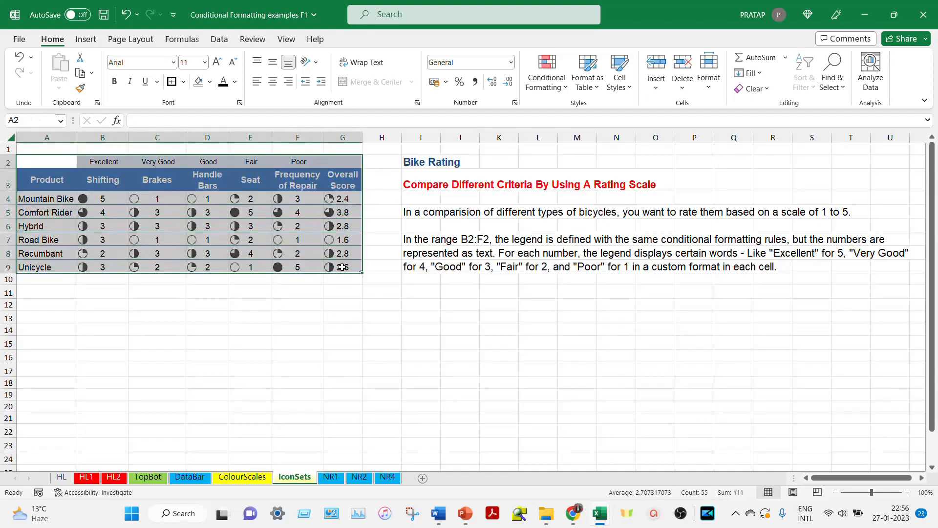
key("ctrl+c")
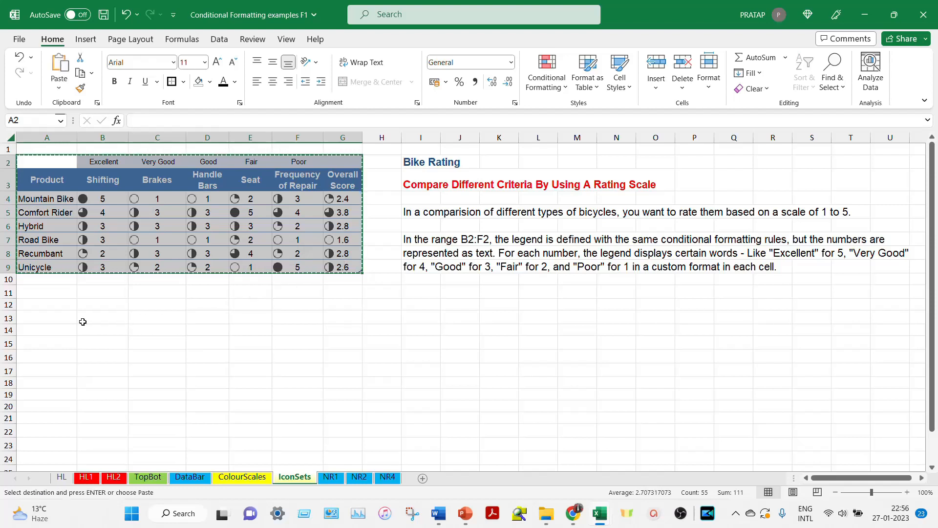
left_click(30, 304)
key("ctrl+v")
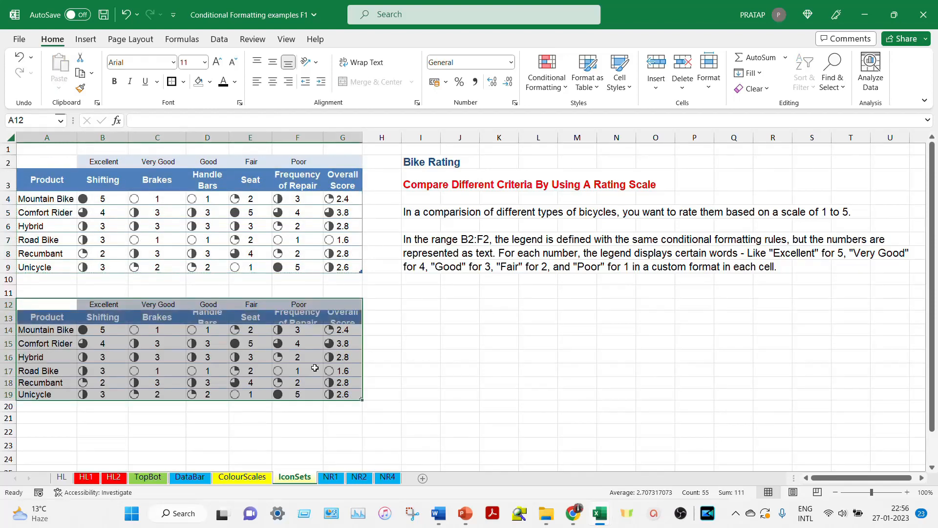
double_click(11, 322)
left_click(425, 351)
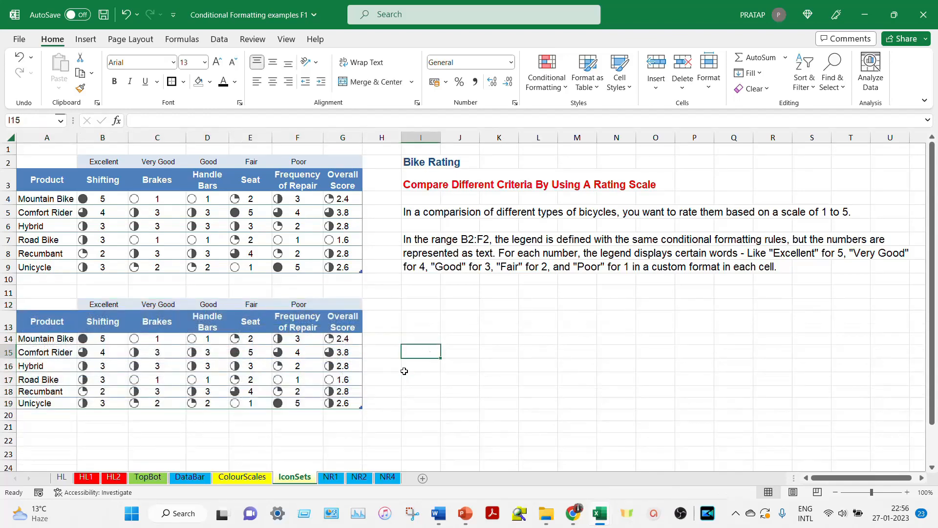
Edit the icon set rule of the copied bike ratings in B14:G19 to show only the icons without the numbers
left_click_drag(100, 339, 332, 404)
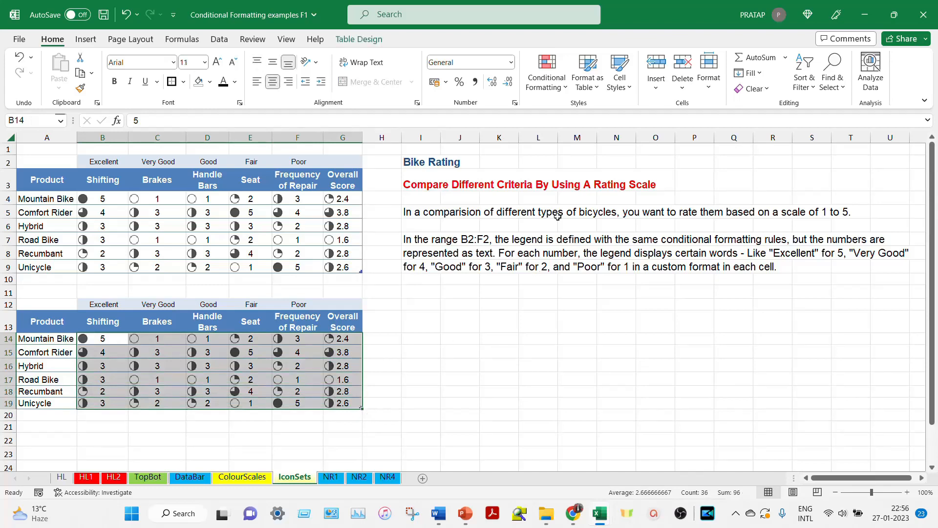
left_click(536, 84)
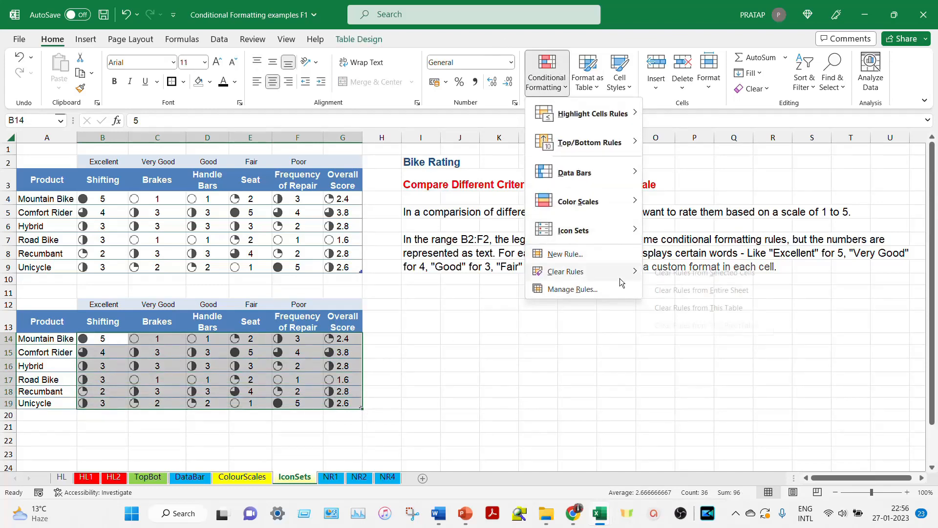
left_click(571, 289)
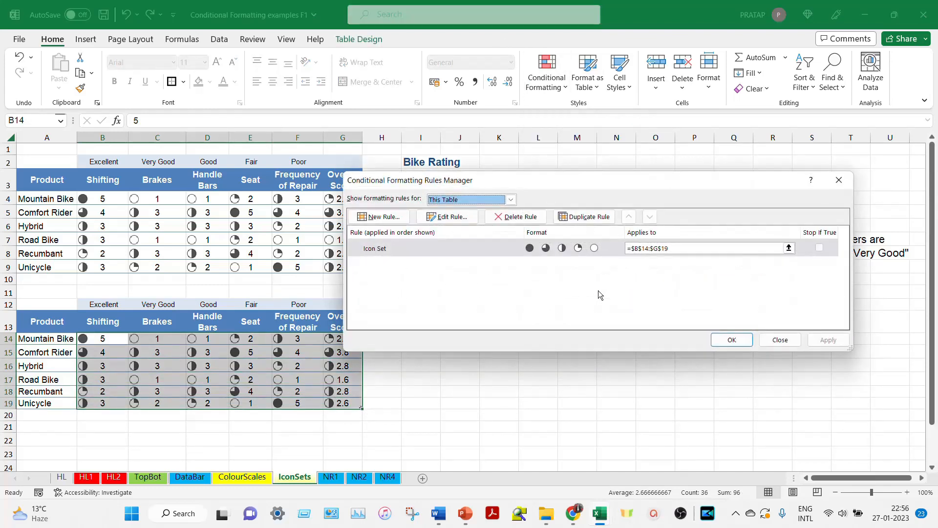
left_click(484, 250)
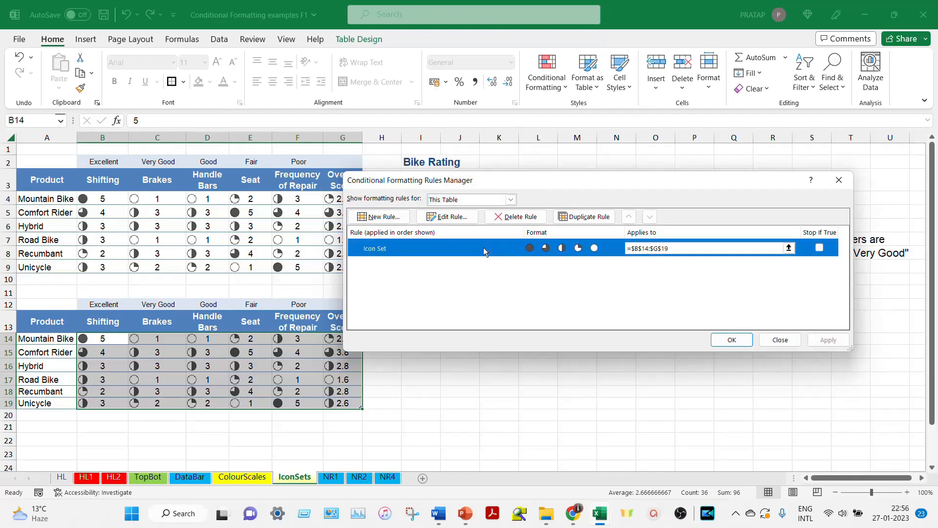
left_click(459, 220)
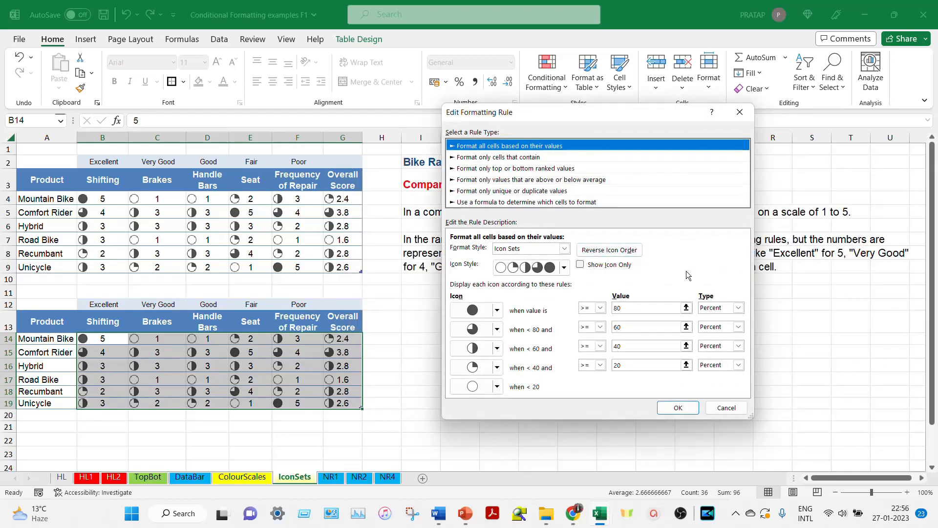
left_click(609, 264)
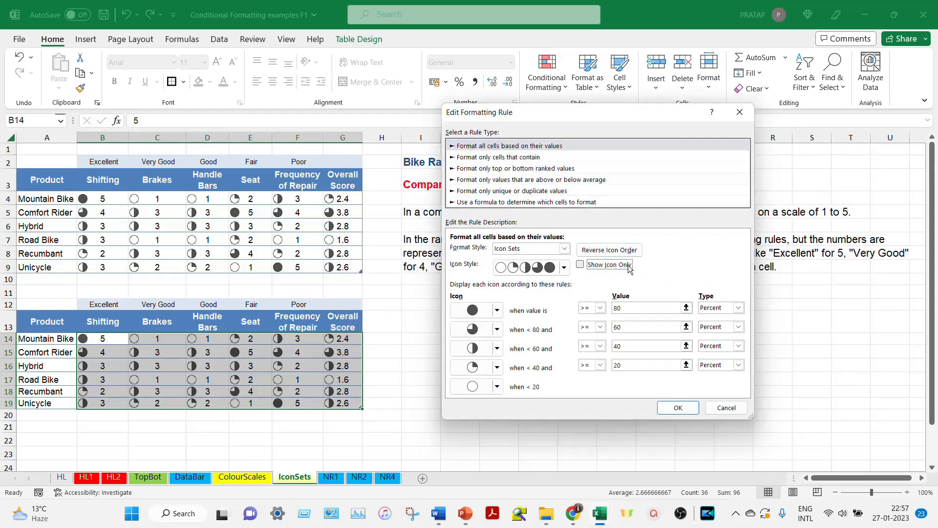
left_click(580, 265)
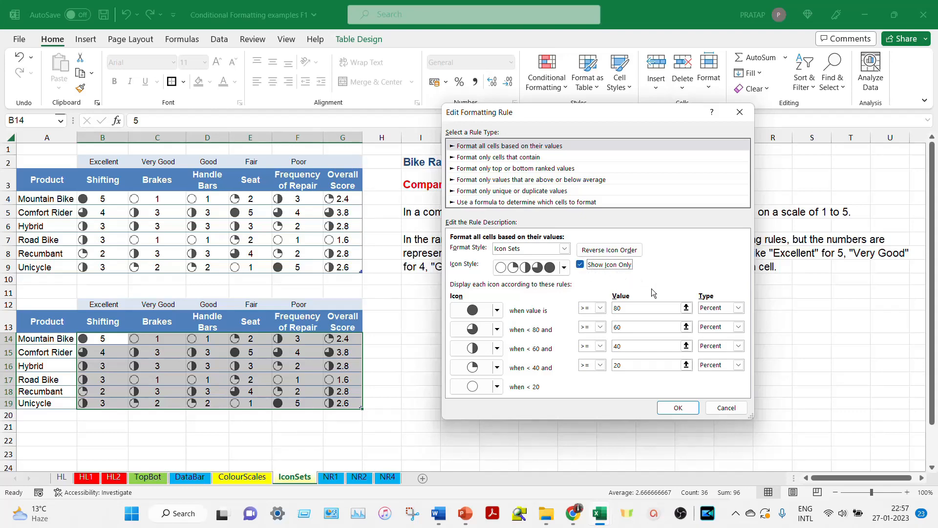
left_click(682, 410)
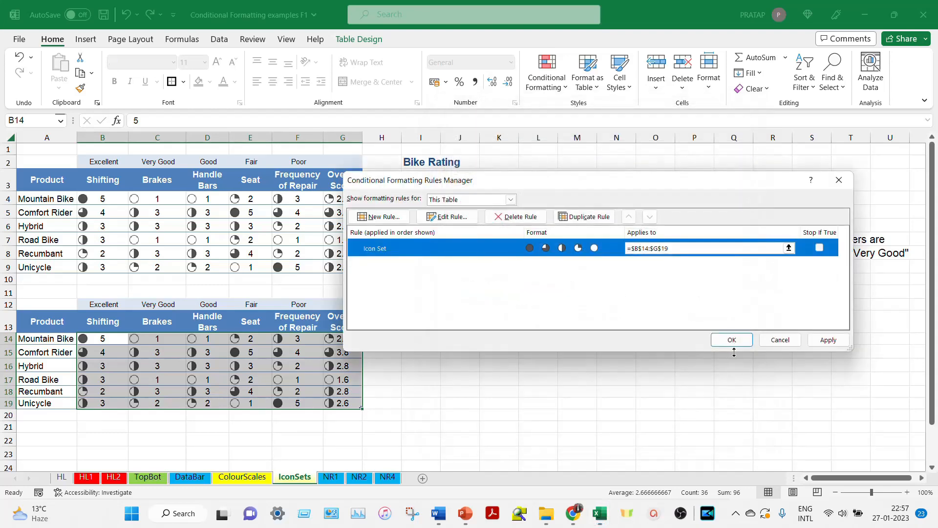
left_click(826, 340)
left_click(731, 342)
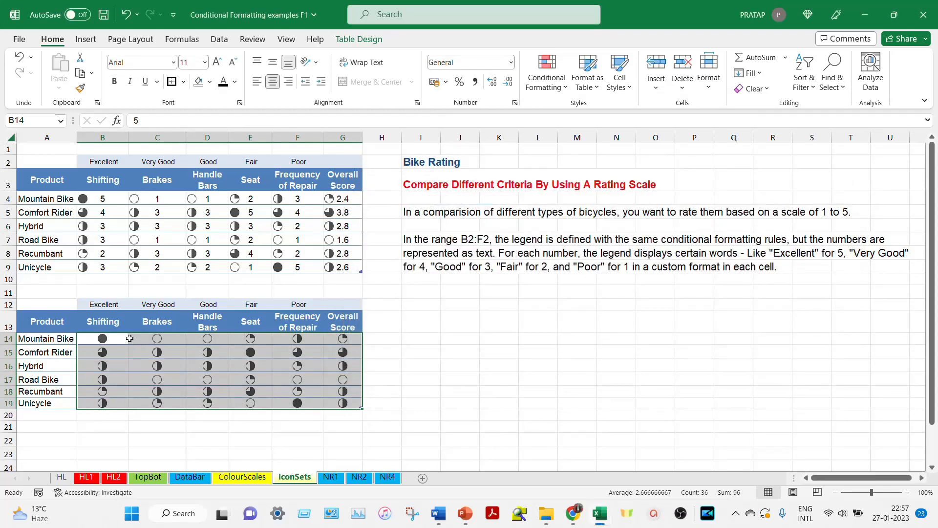
left_click(410, 350)
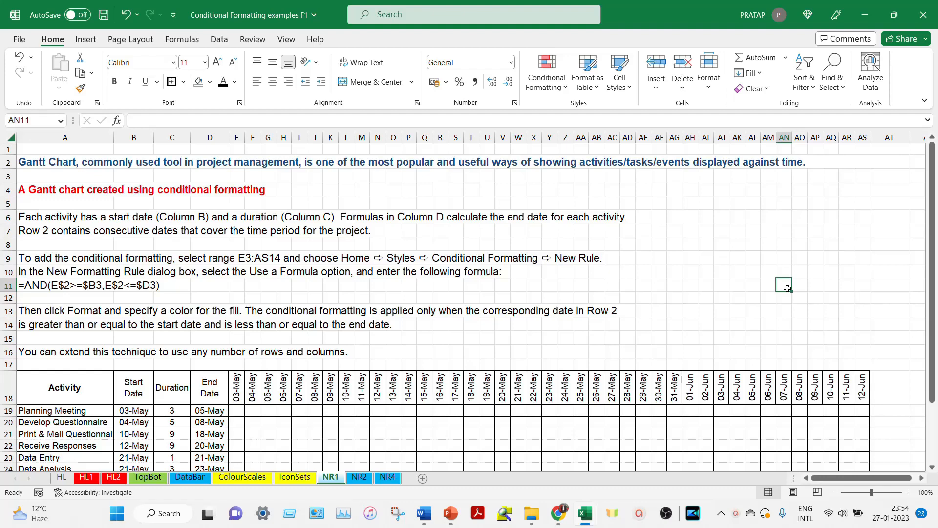
Start a new formula-based conditional formatting rule for the Gantt grid E19:AS30 on the NR1 sheet
scroll(787, 288, "down", 1)
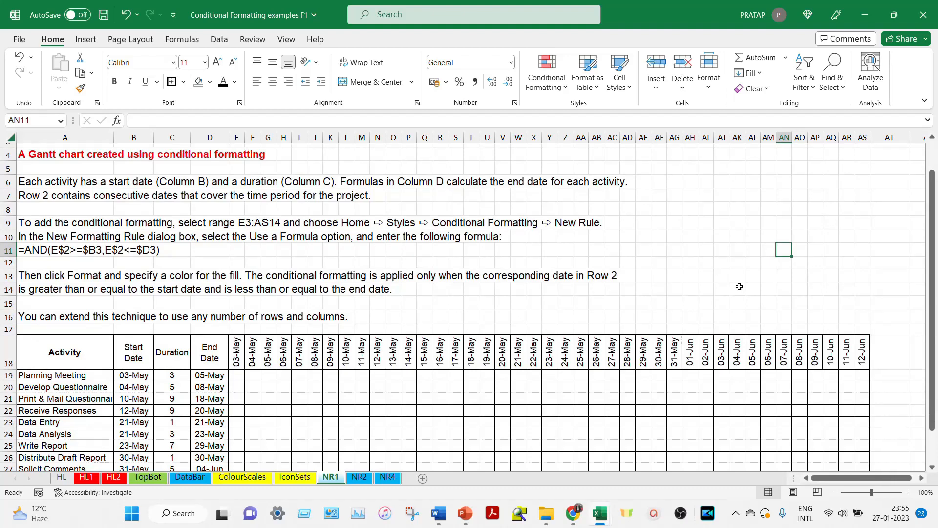
scroll(739, 286, "down", 1)
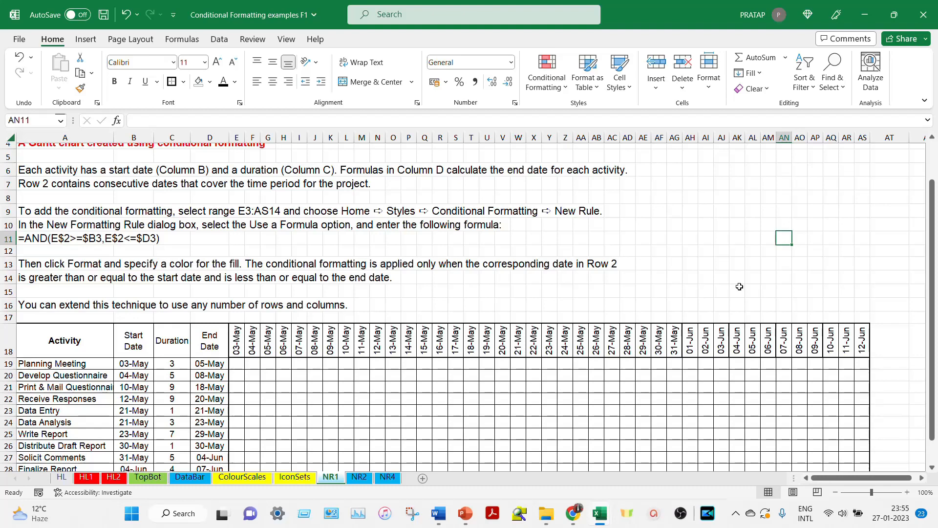
scroll(739, 286, "down", 2)
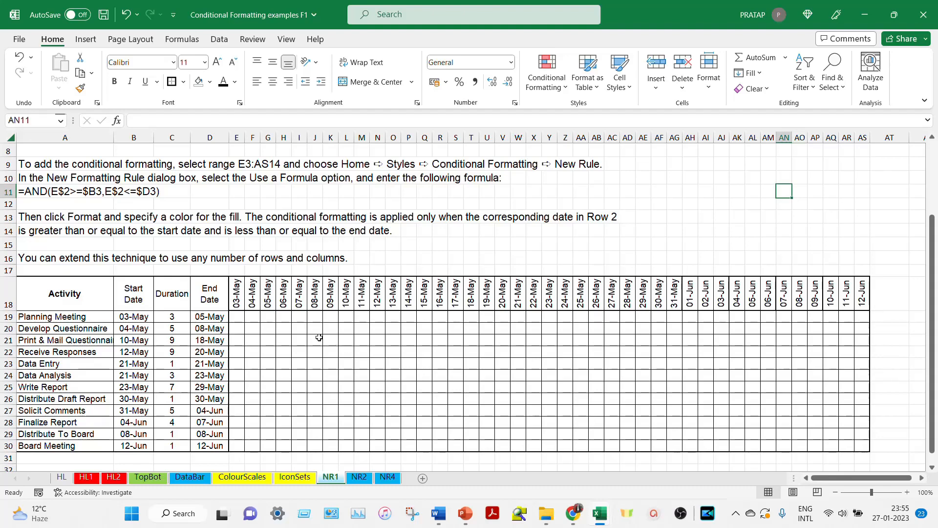
left_click_drag(238, 317, 860, 444)
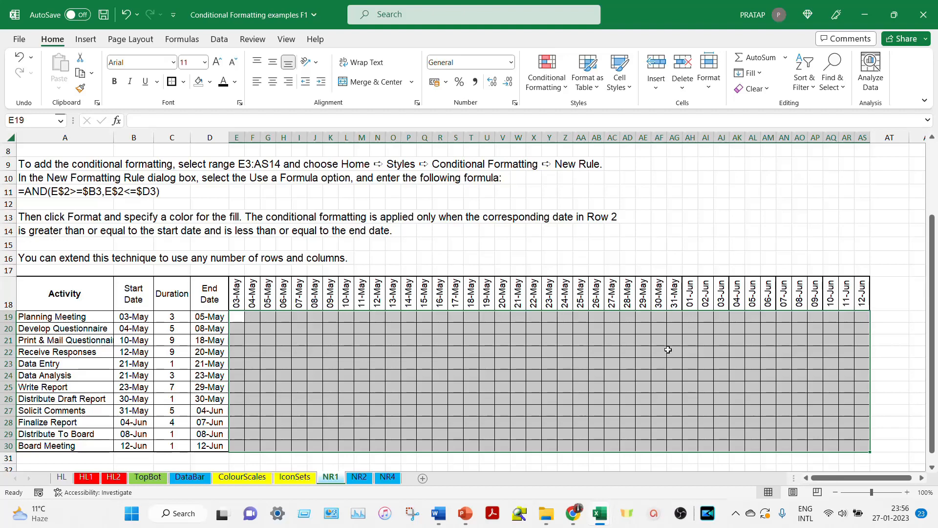
scroll(668, 350, "down", 1)
left_click_drag(239, 293, 857, 420)
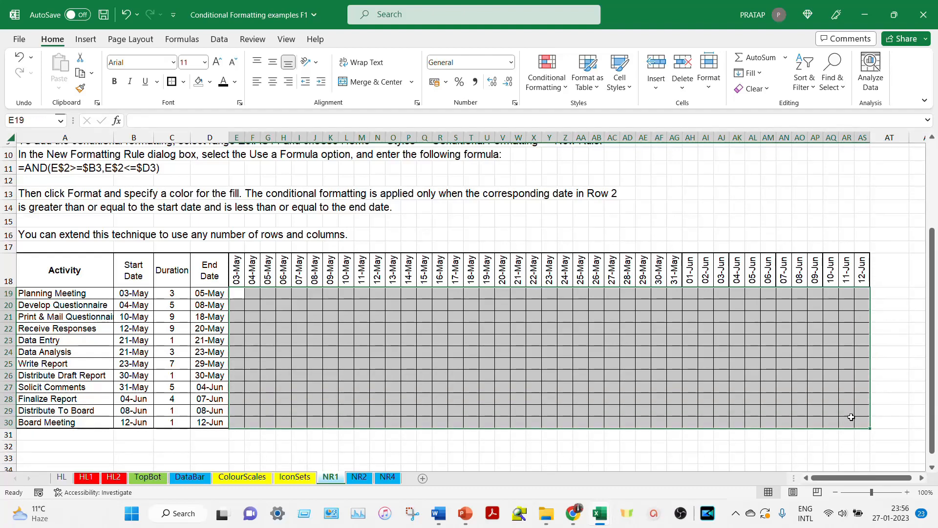
left_click(549, 86)
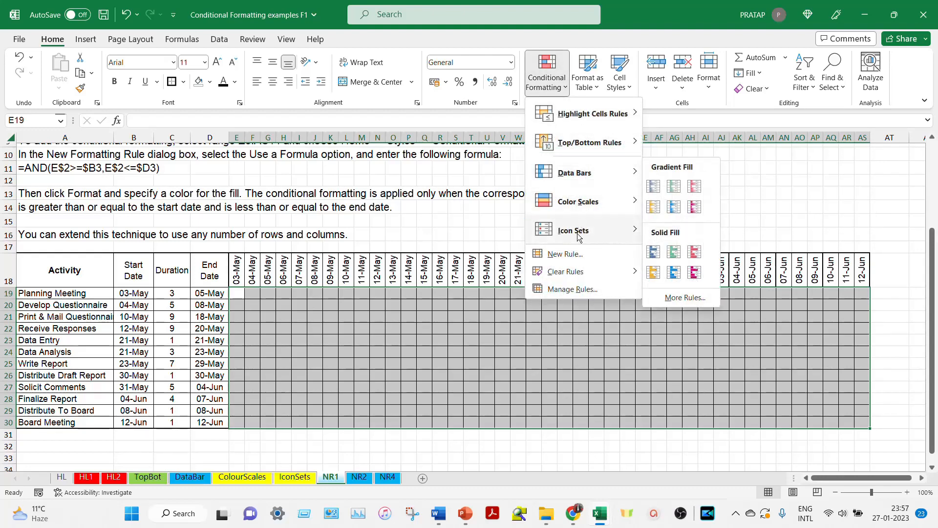
left_click(573, 254)
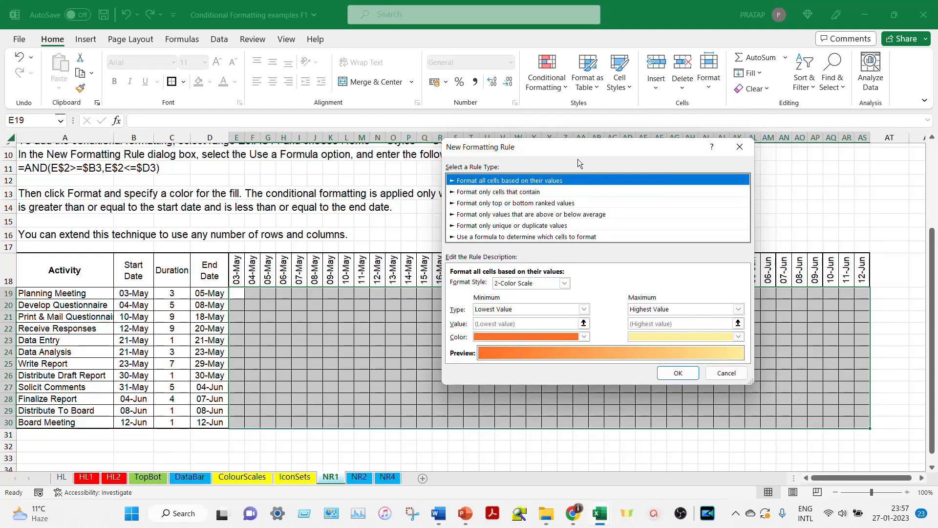
left_click(543, 238)
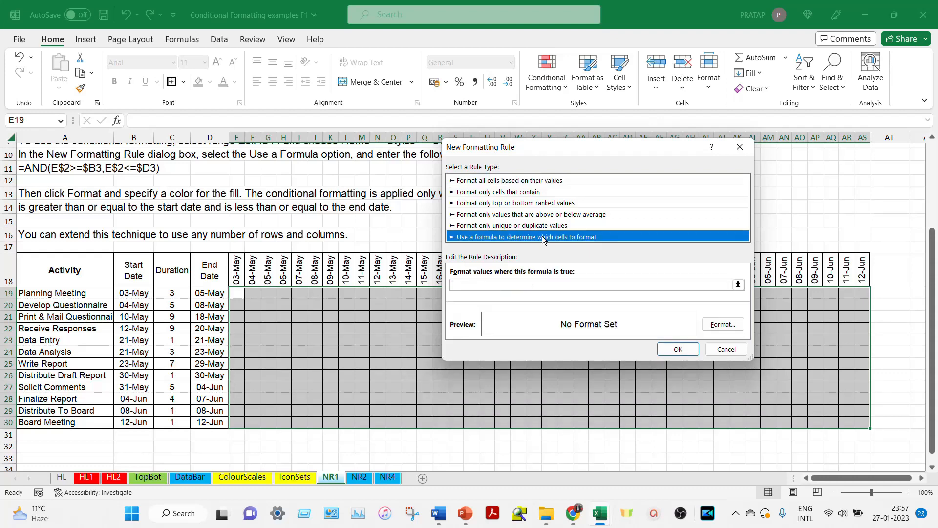
Enter =AND(E$18>=$B19,E$18<=$D19) as the formula of the new formatting rule
left_click(563, 285)
left_click(562, 282)
type("=")
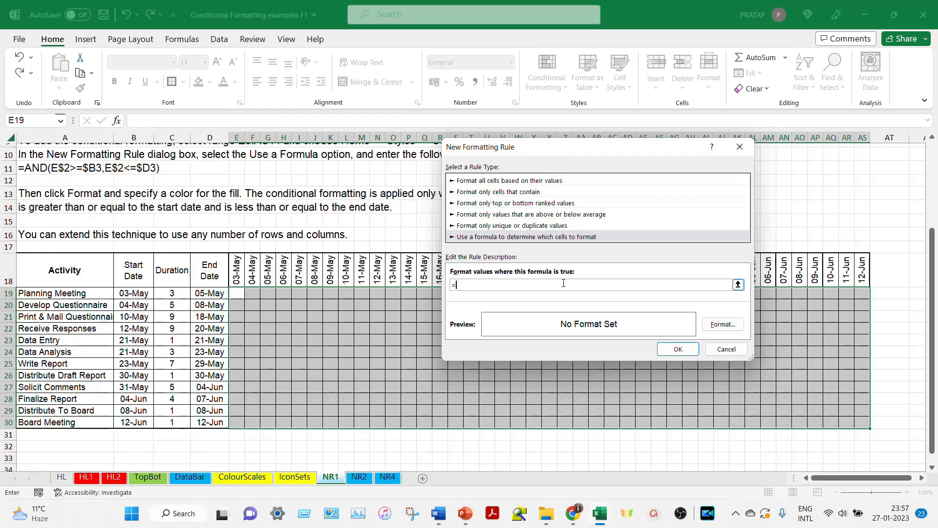
type("AND(")
type("E$18")
type(">=")
type("$B19")
type(",")
type(",")
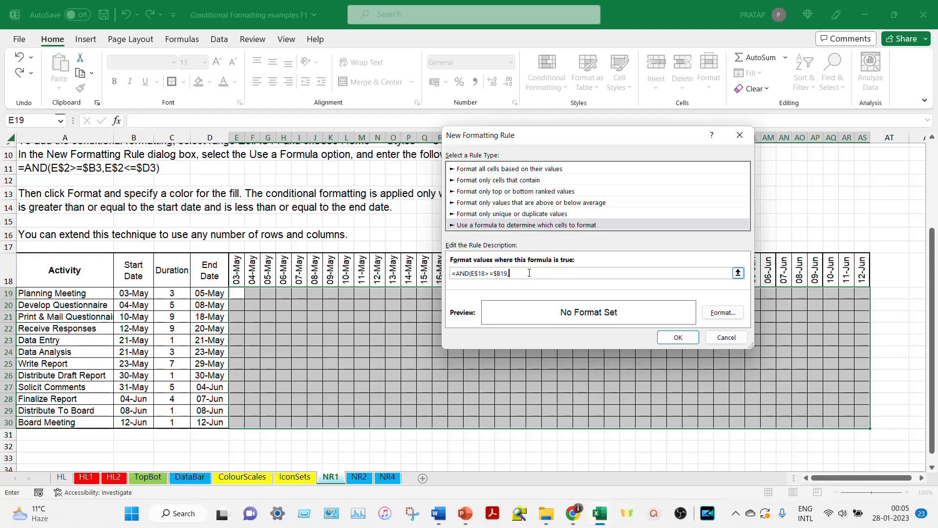
type("E$18<=$D19)")
Give the Gantt rule a red fill and apply it to the grid
left_click(733, 317)
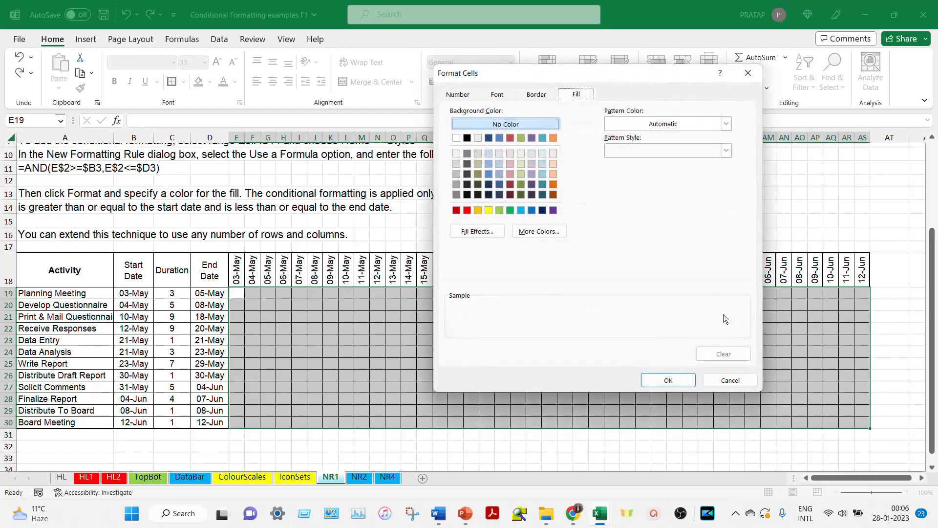
left_click(466, 210)
left_click(670, 380)
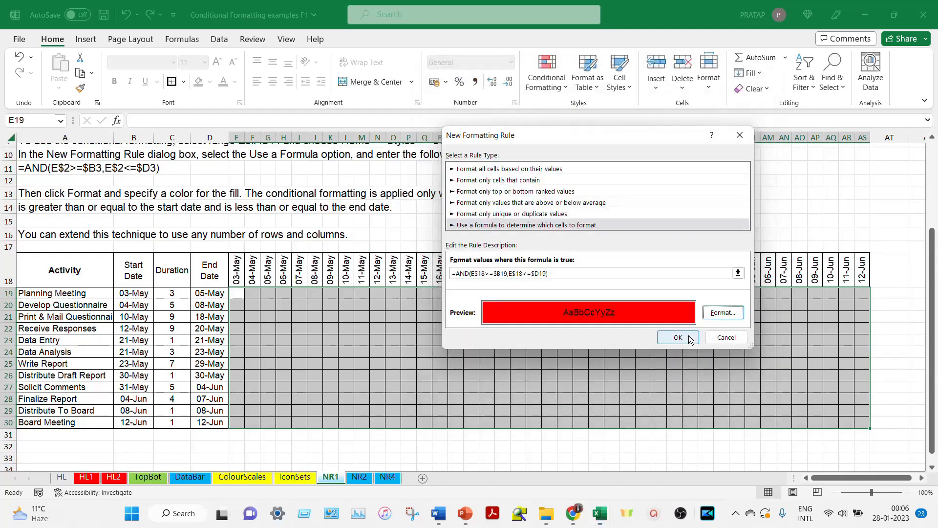
left_click(687, 336)
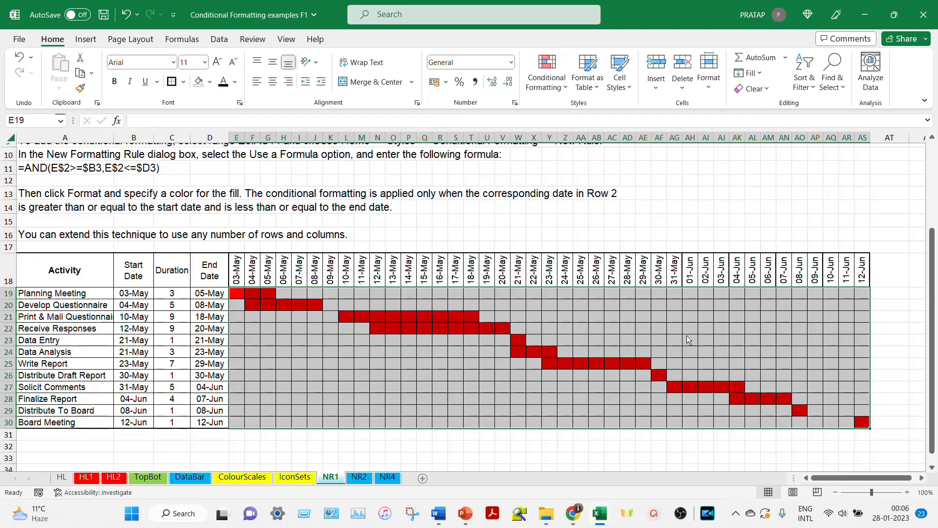
left_click(787, 220)
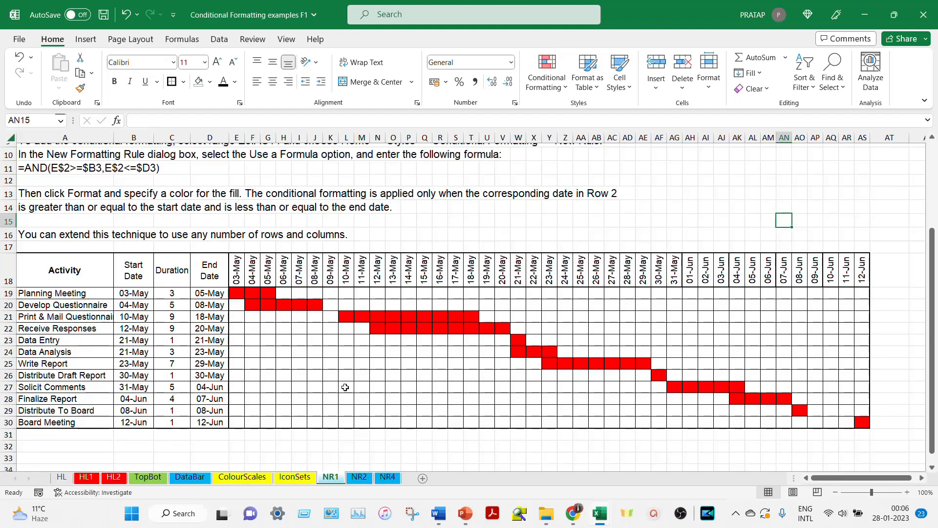
Check the 15-May column against the activities in A21 and A22, and inspect the 09-May column of the Gantt chart
left_click(425, 275)
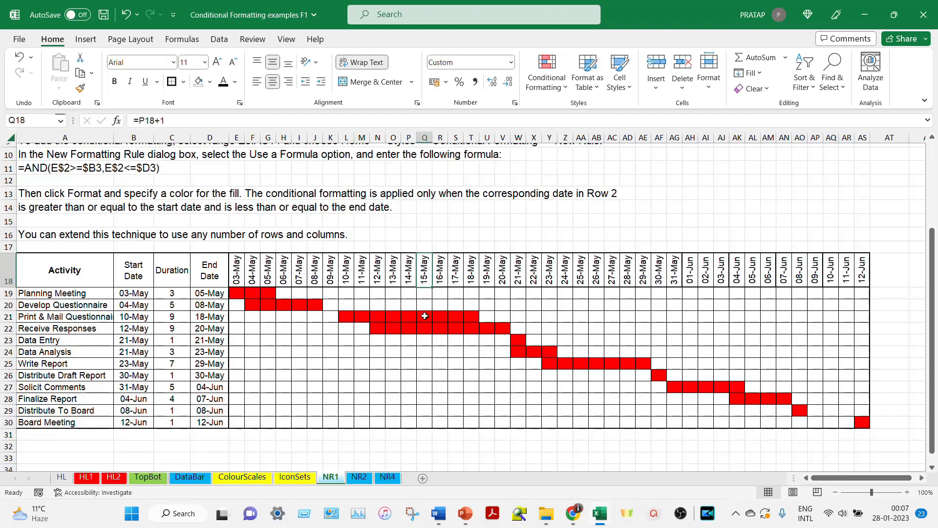
left_click(424, 316)
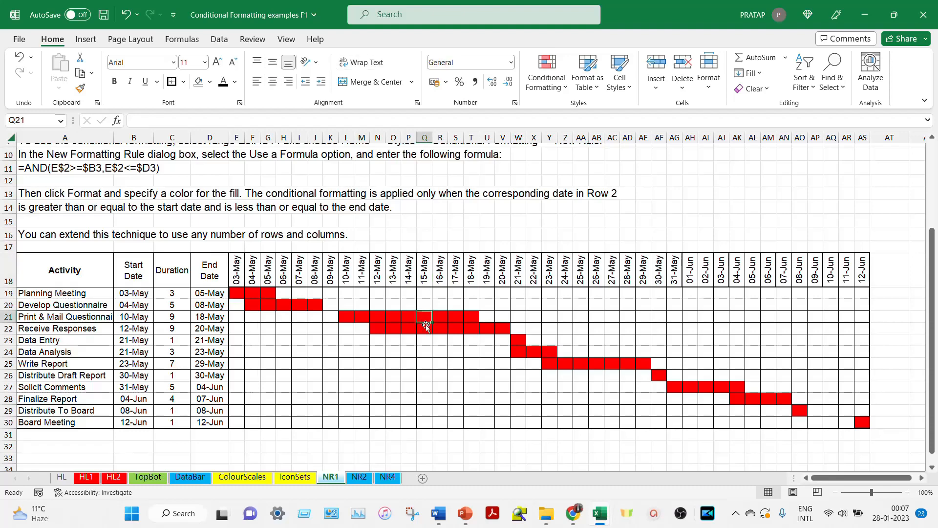
left_click(424, 324)
left_click(96, 317)
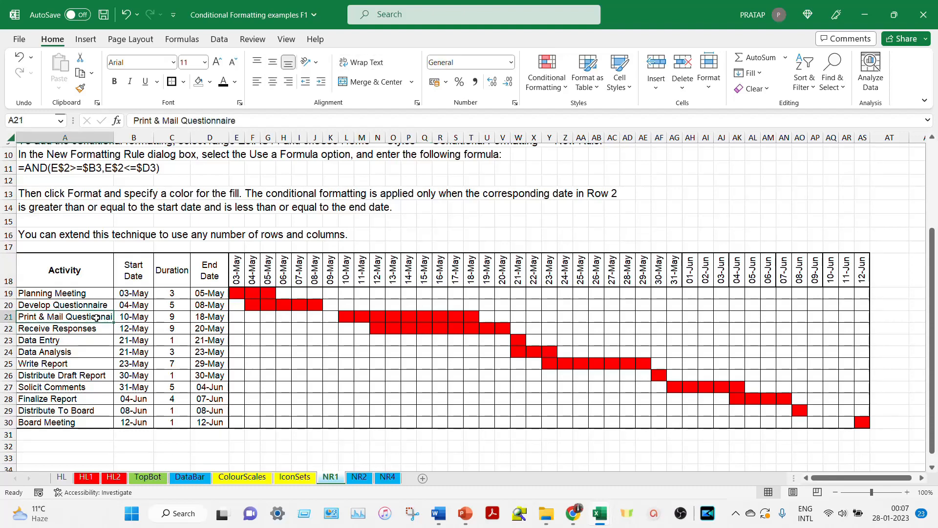
left_click(93, 327)
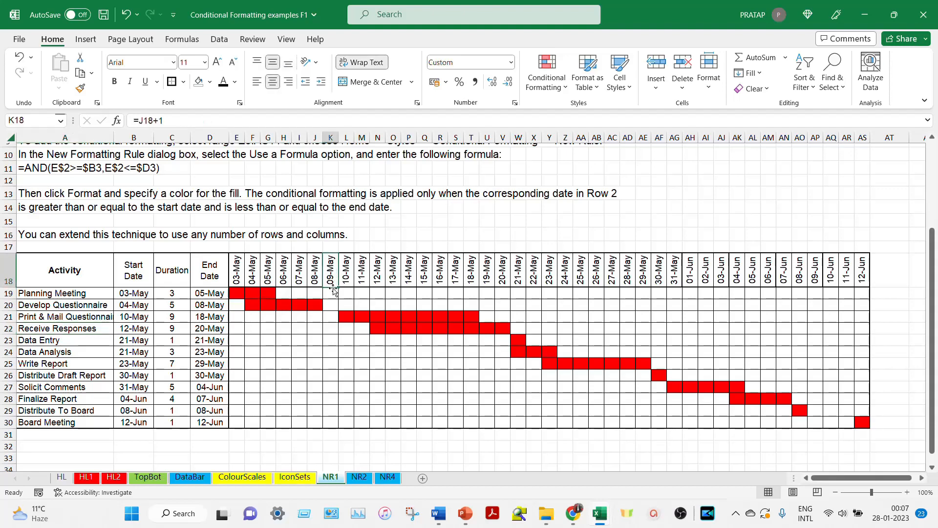
left_click_drag(331, 292, 332, 419)
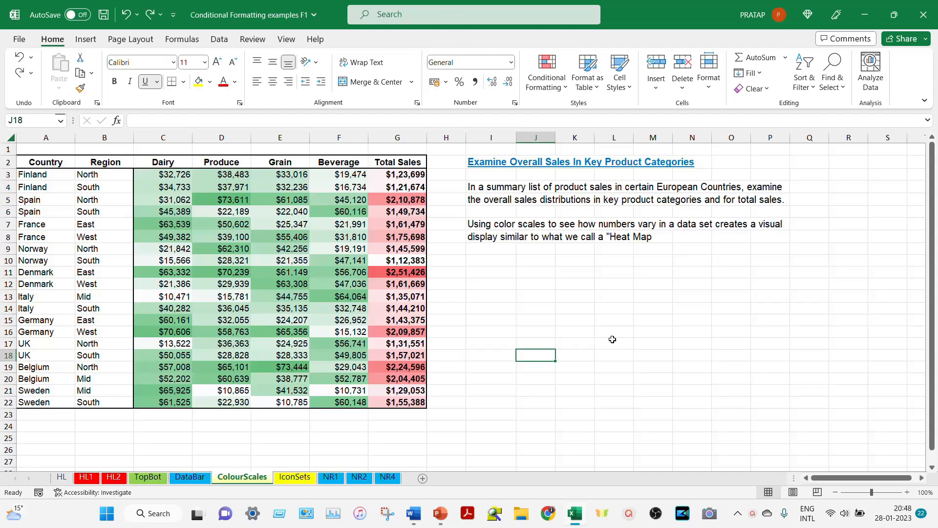
Delete both graded color scale rules from the sales figures in C3:G22 of the ColourScales sheet
left_click(161, 174)
left_click_drag(161, 174, 402, 398)
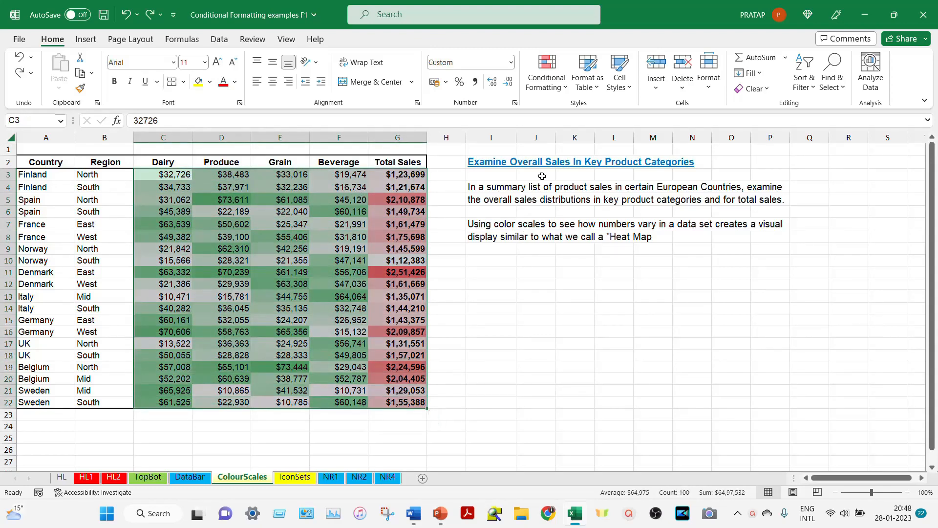
left_click(547, 78)
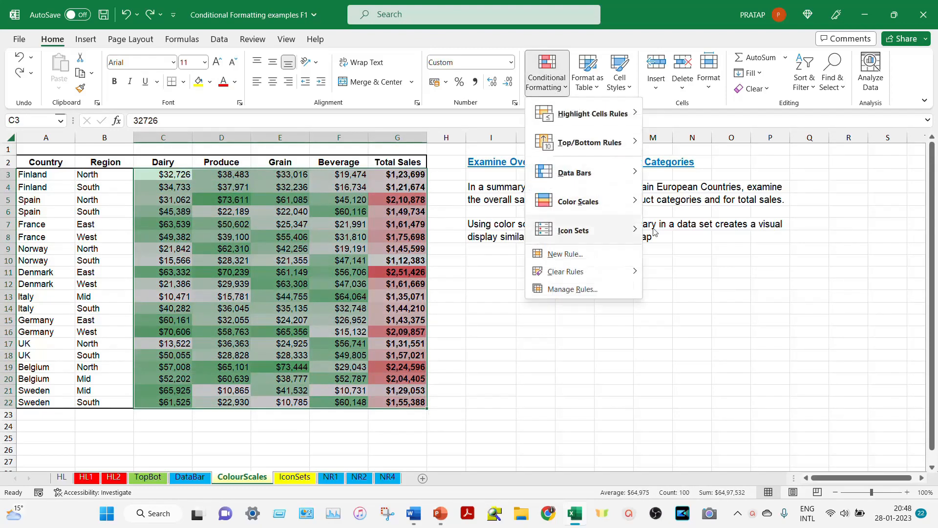
left_click(582, 292)
left_click(494, 224)
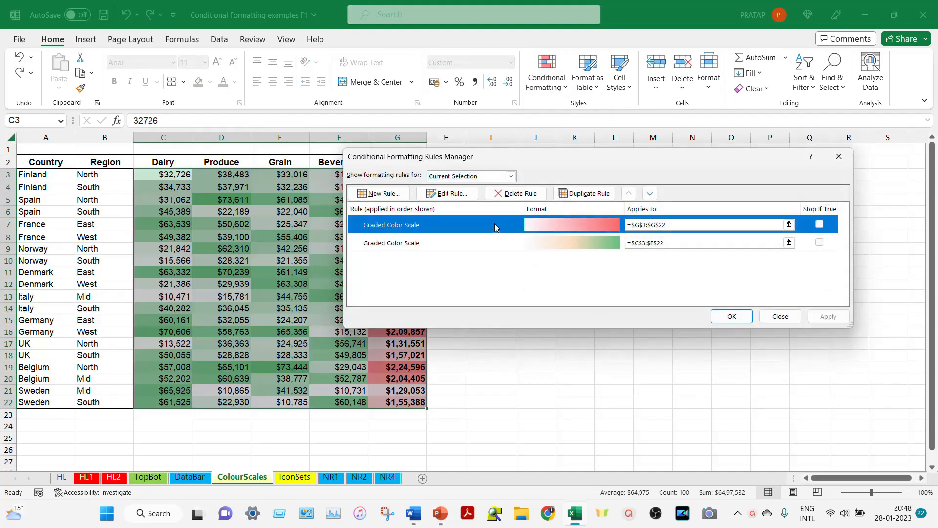
left_click(518, 194)
left_click(518, 194)
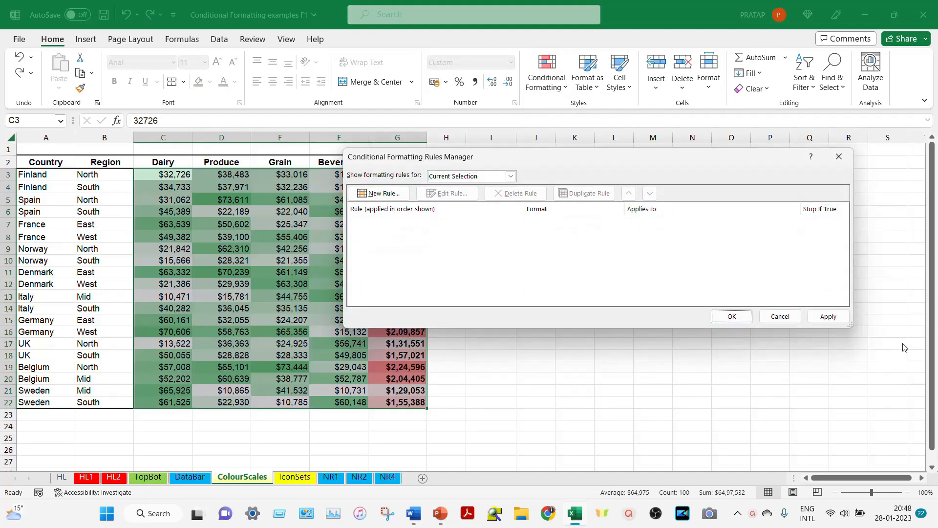
left_click(839, 319)
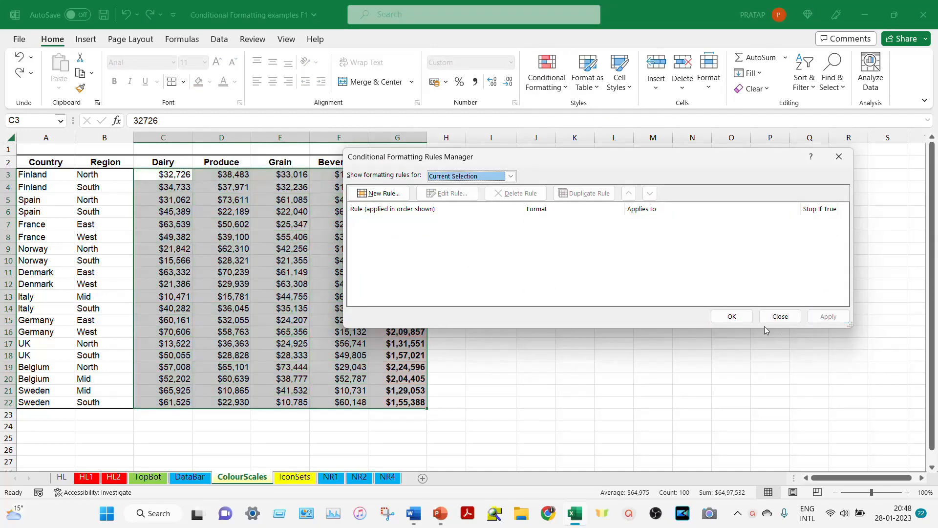
left_click(731, 317)
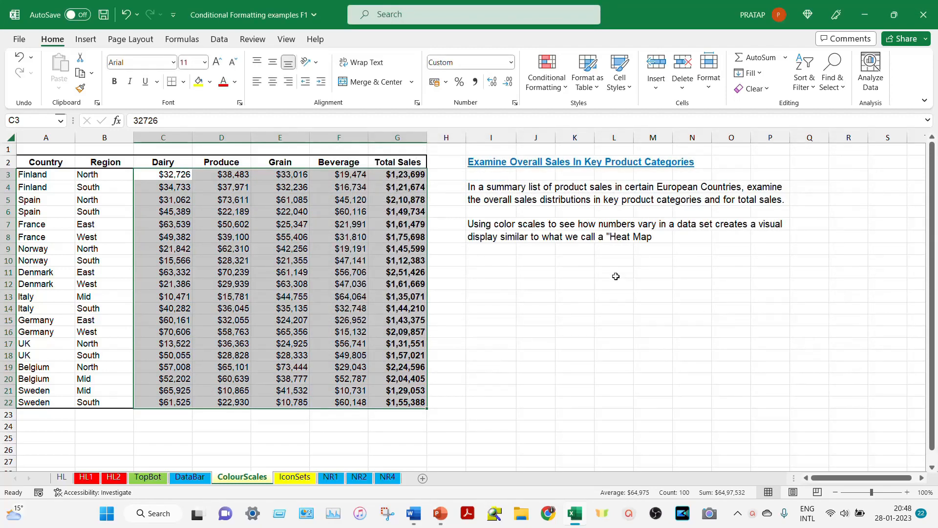
left_click(535, 308)
Apply the Quick Analysis color scale to the sales figures in C3:G22
left_click_drag(164, 174, 411, 403)
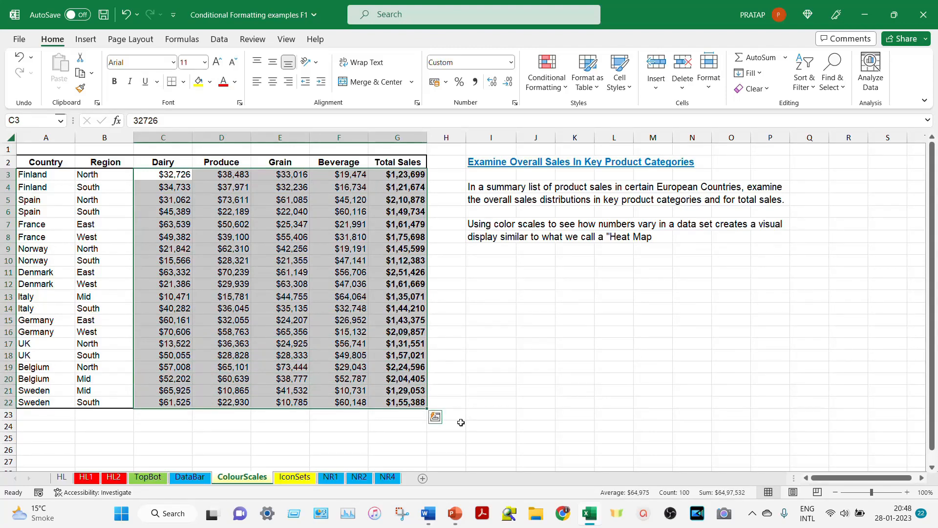
left_click(435, 418)
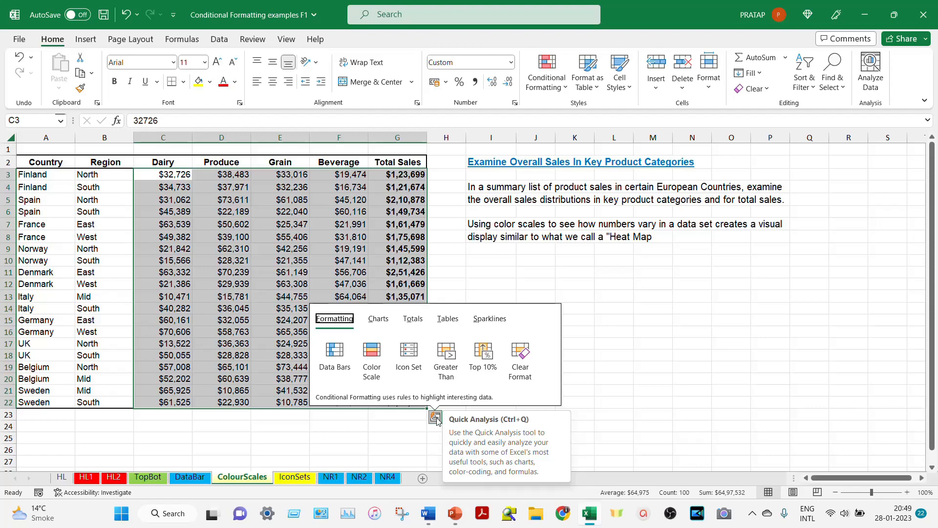
left_click(372, 352)
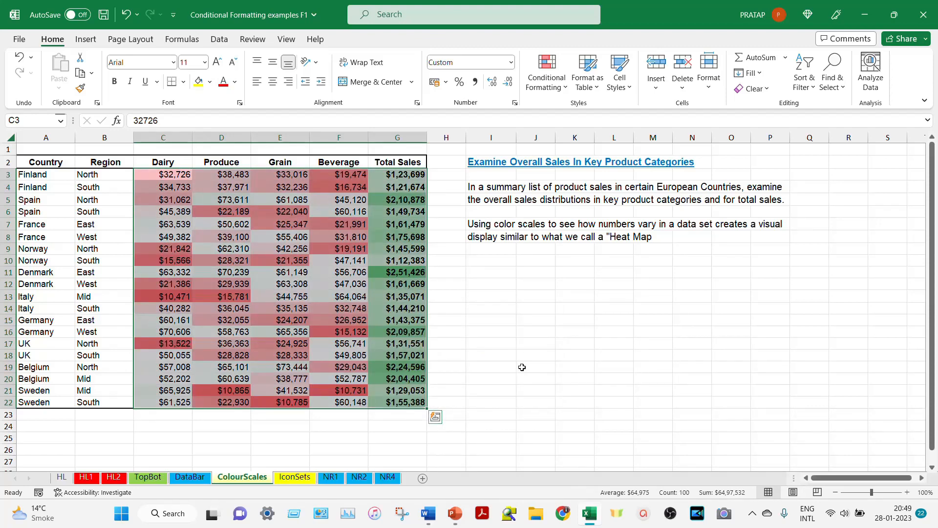